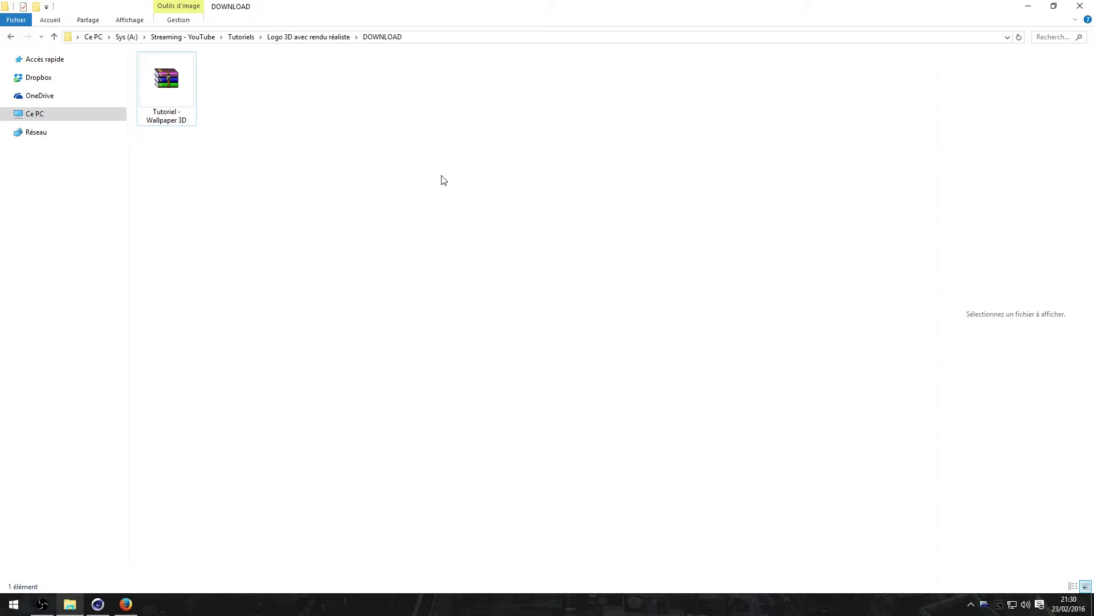
Step: Extract the Tutoriel - Wallpaper 3D archive directly into the DOWNLOAD folder
right_click(167, 75)
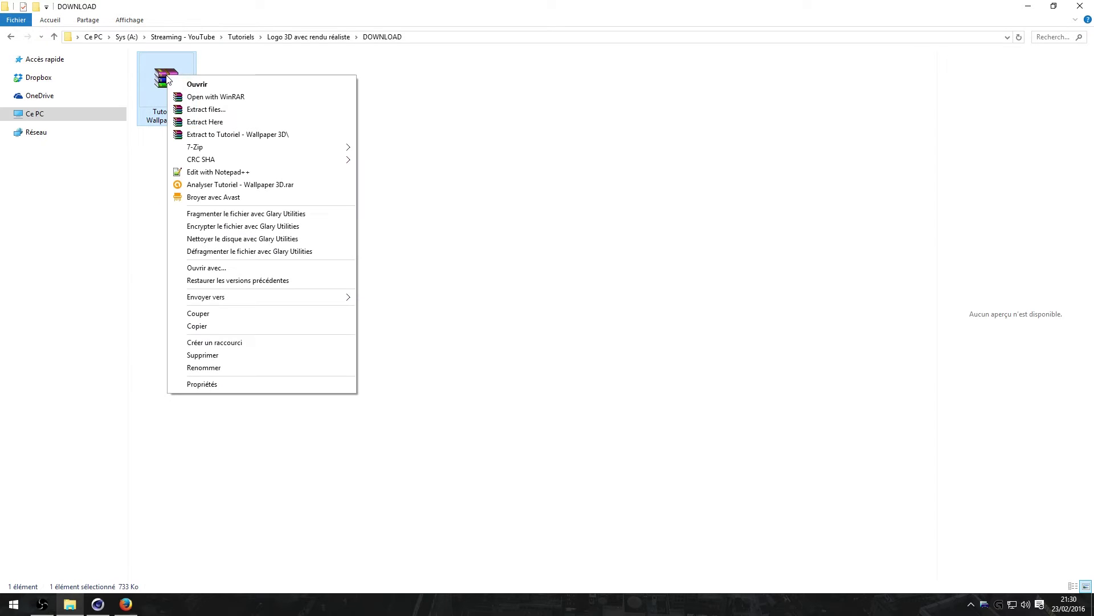
left_click(212, 125)
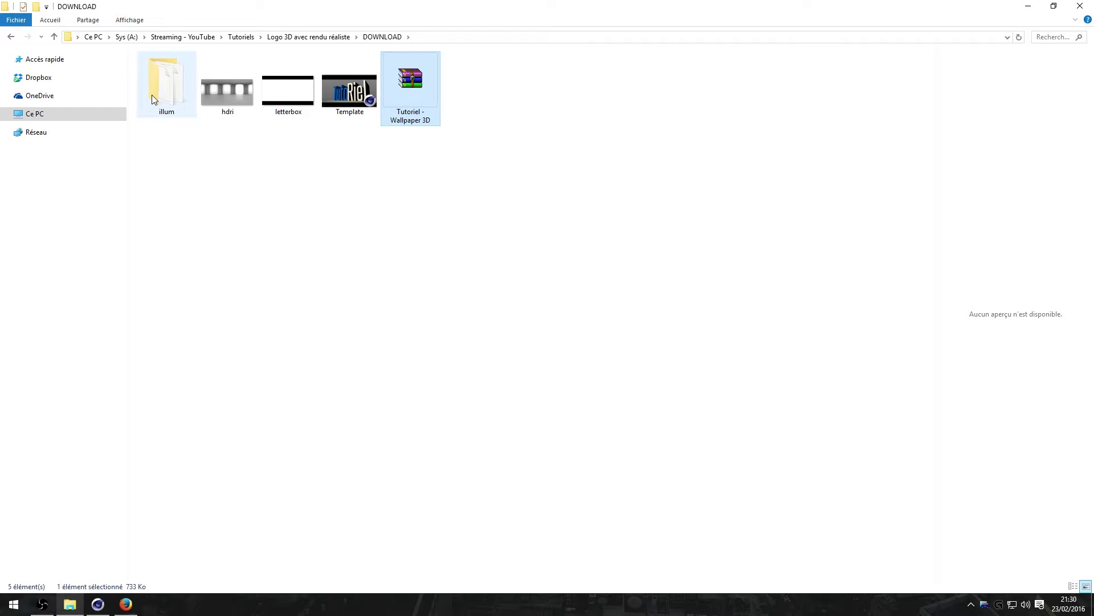
left_click_drag(280, 193, 168, 91)
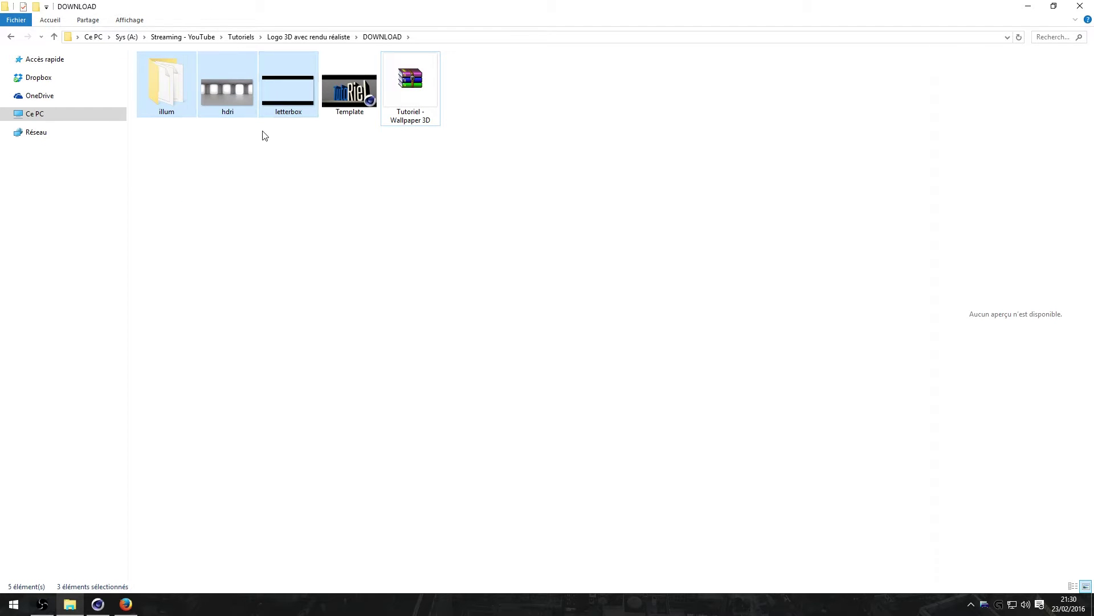
left_click(237, 157)
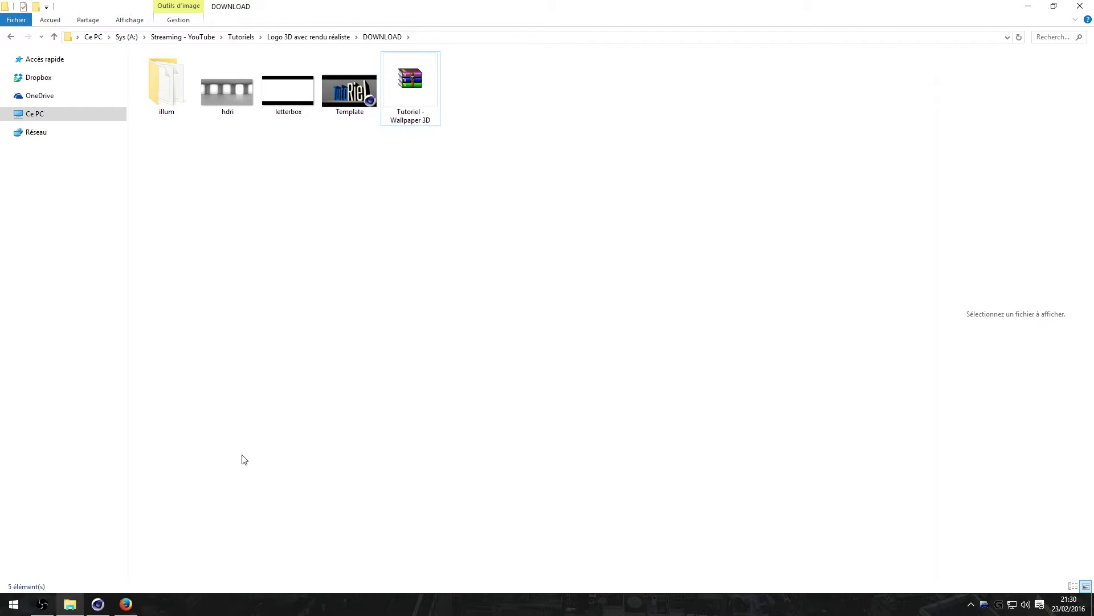
Step: Switch to Cinema 4D with the Template.c4d scene and render a preview of the perspective view
left_click(98, 604)
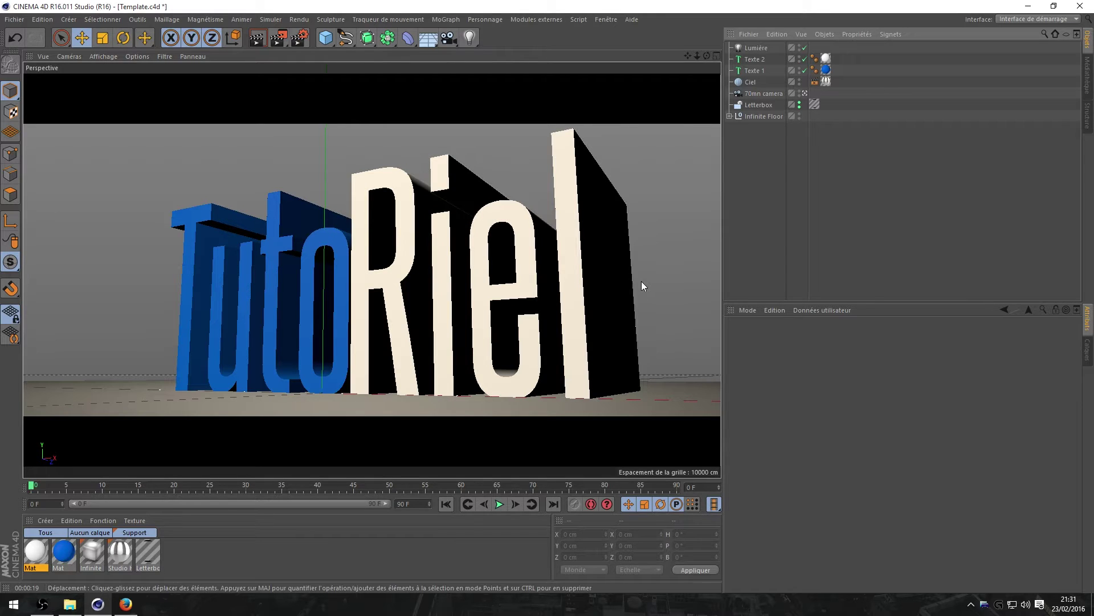
left_click(258, 38)
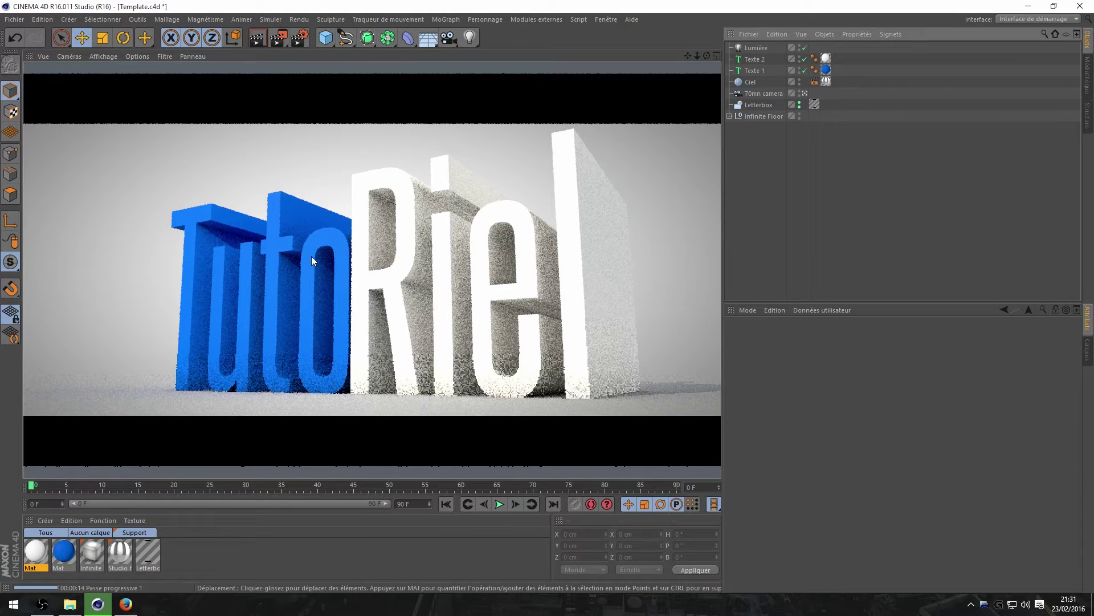
left_click(486, 219)
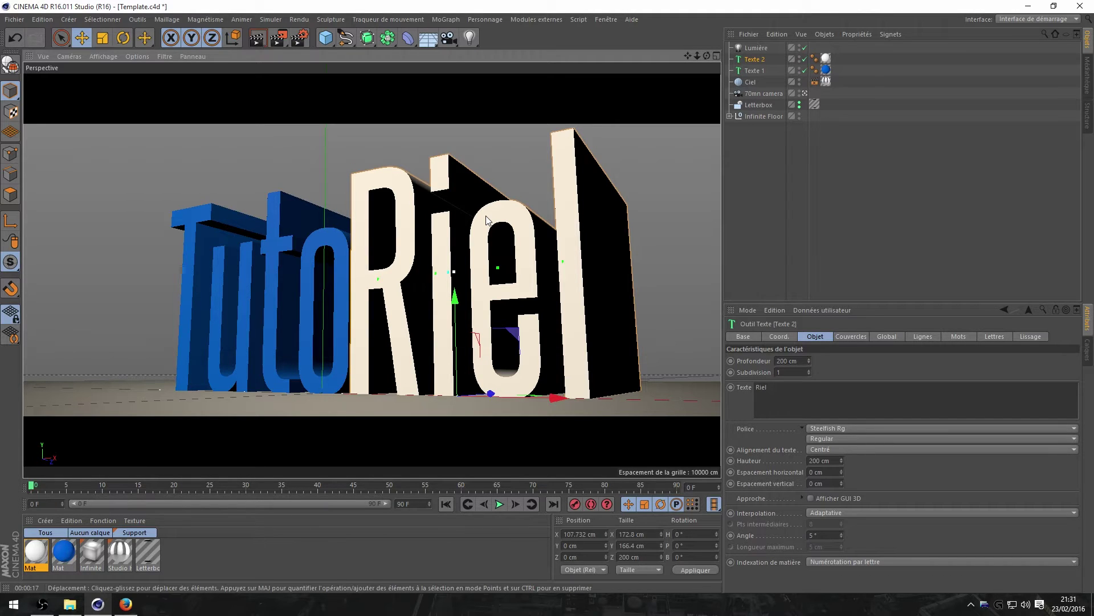
left_click(807, 162)
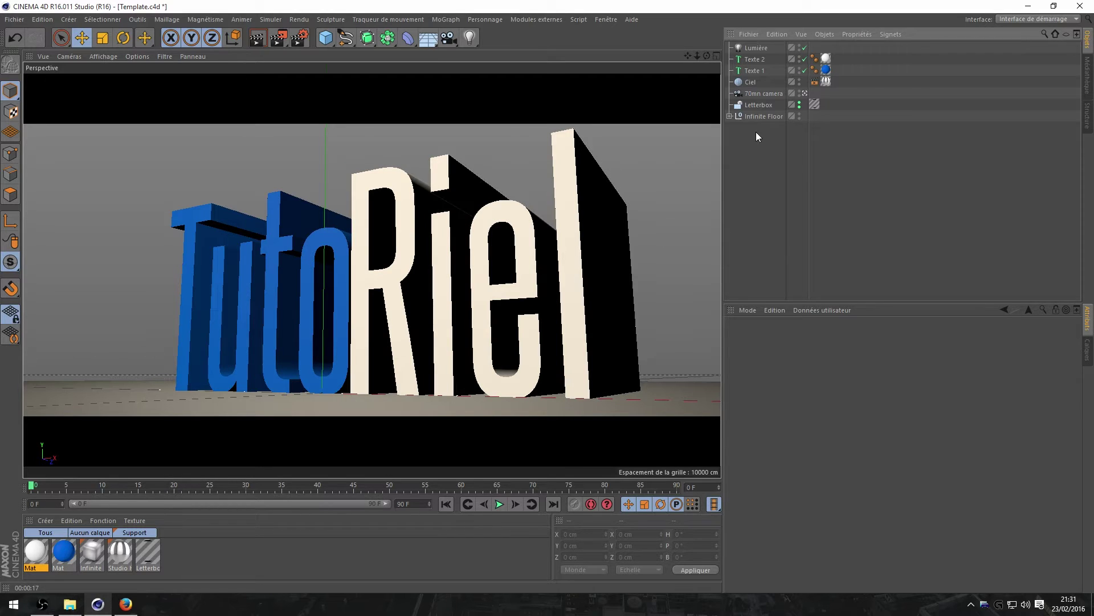
Step: Disable and re-enable the Texte 2 and Texte 1 objects in turn to identify the word each one generates
left_click(764, 72)
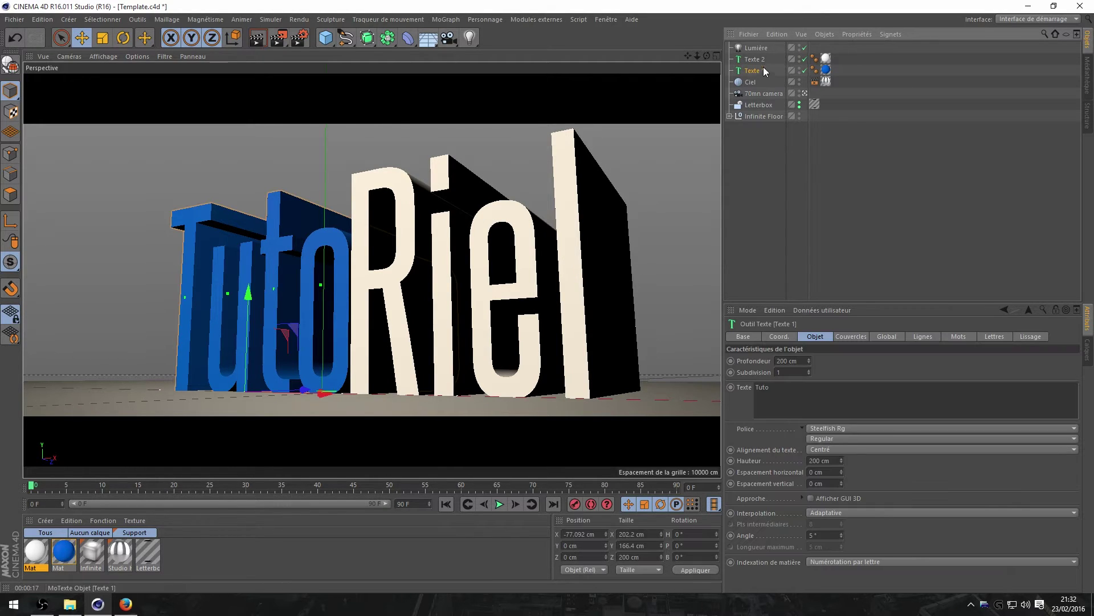
left_click(754, 59)
left_click(803, 58)
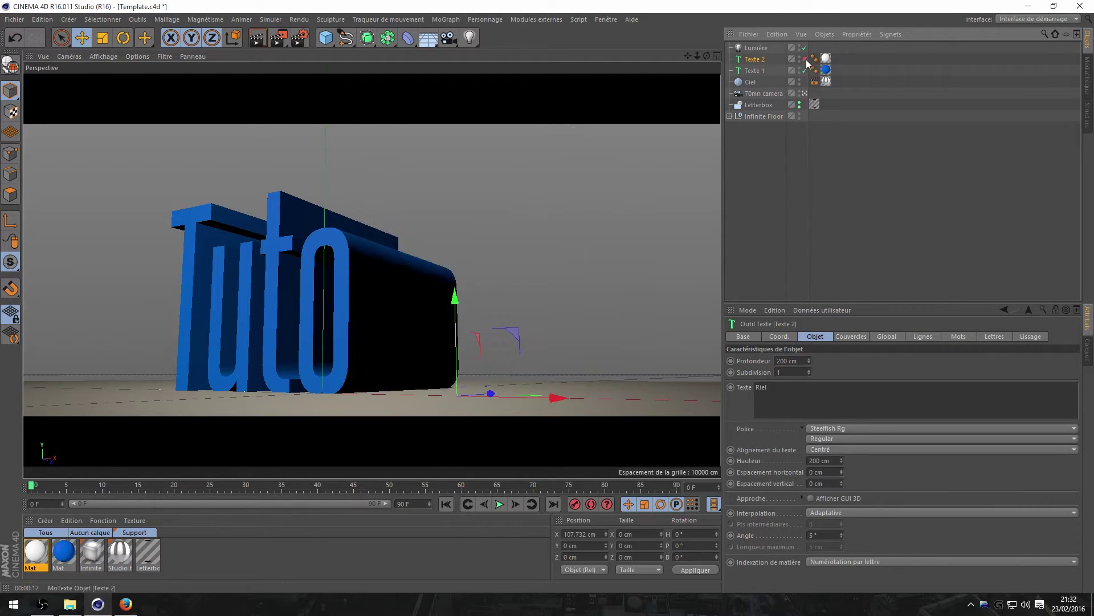
left_click(804, 59)
left_click(804, 70)
left_click(804, 70)
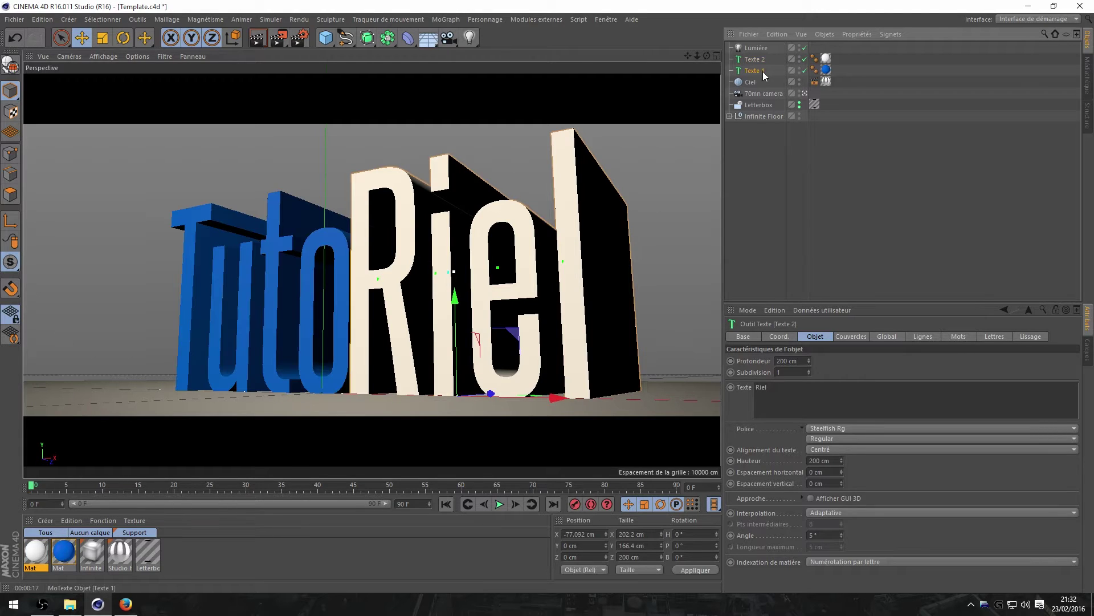
left_click(804, 70)
left_click(803, 70)
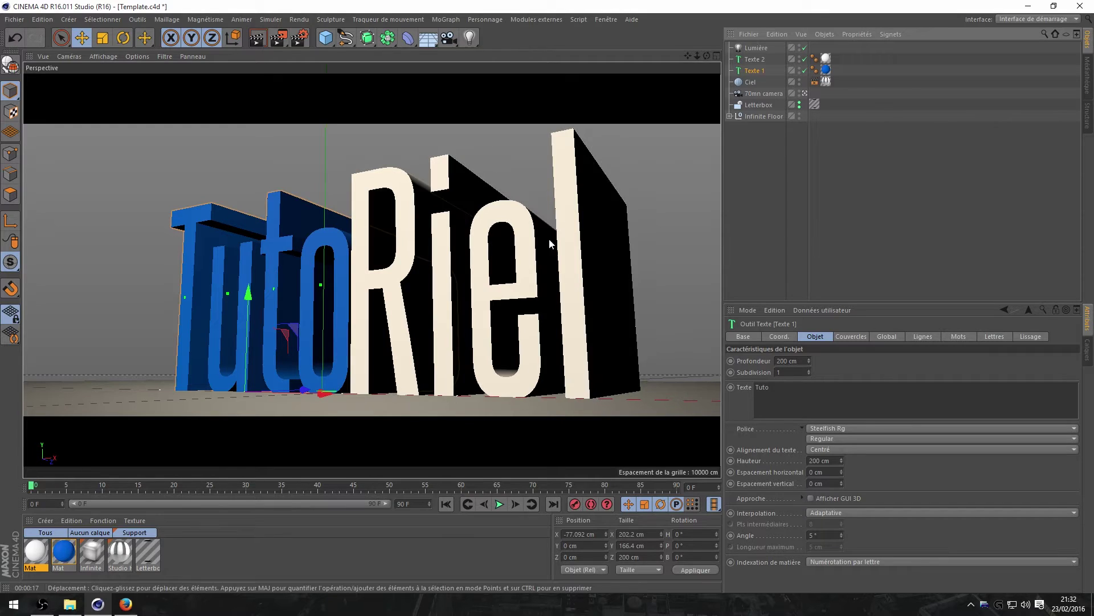
left_click(756, 61)
left_click(804, 60)
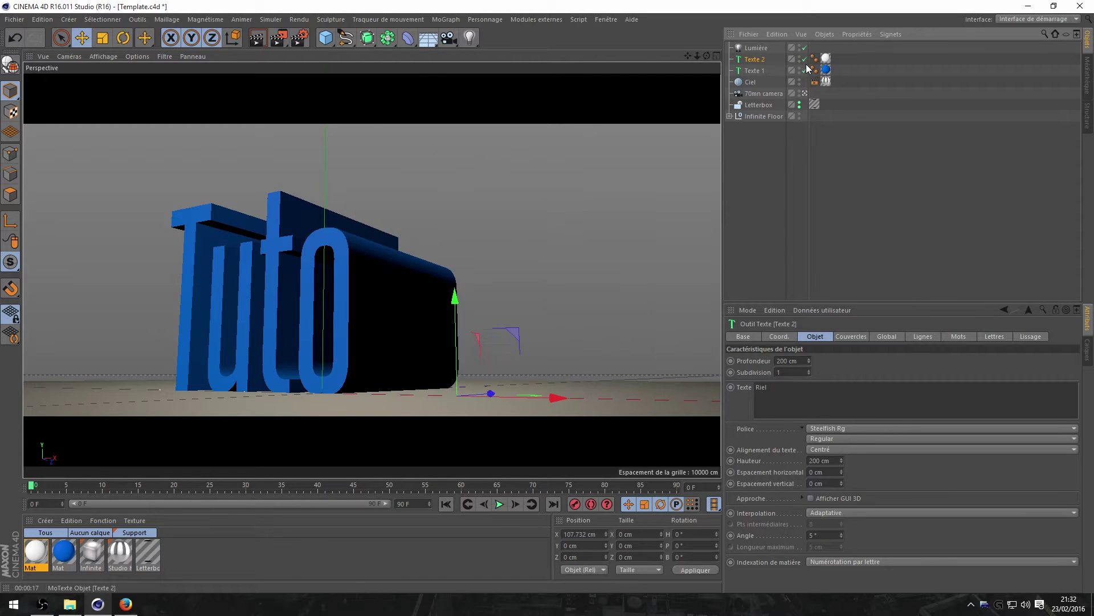
left_click(804, 59)
Step: Change the text of the Texte 1 object to "Pro"
left_click(753, 71)
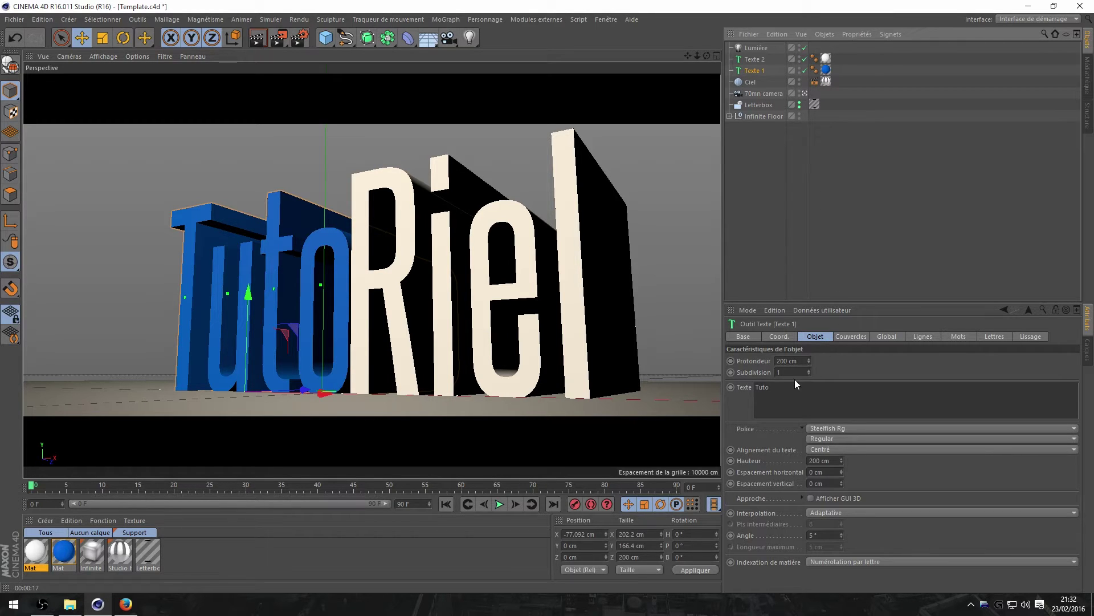
double_click(762, 387)
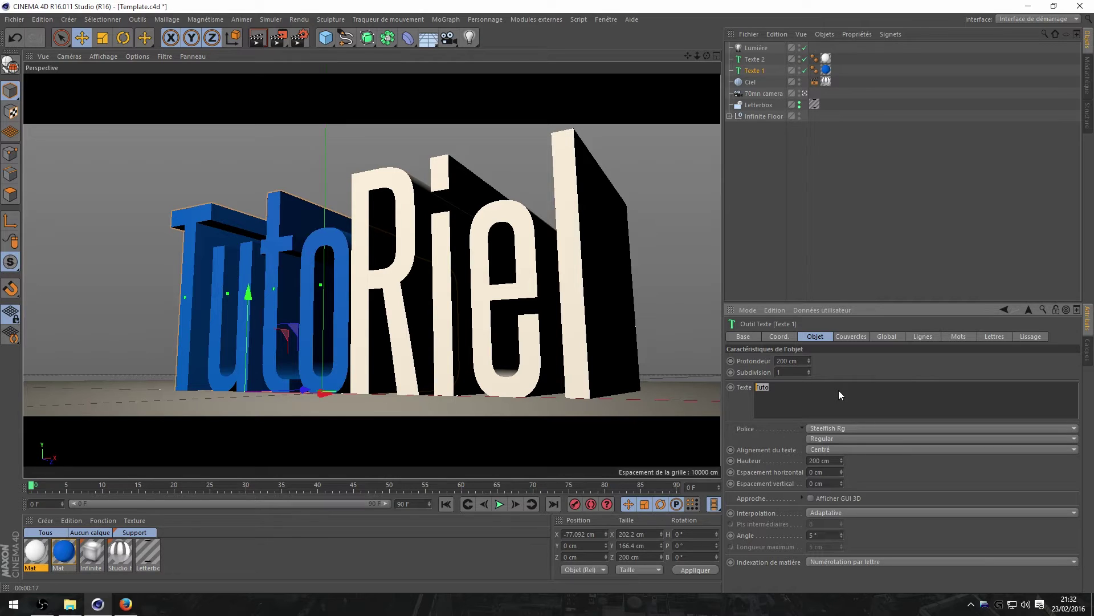
type("Pro")
left_click(814, 211)
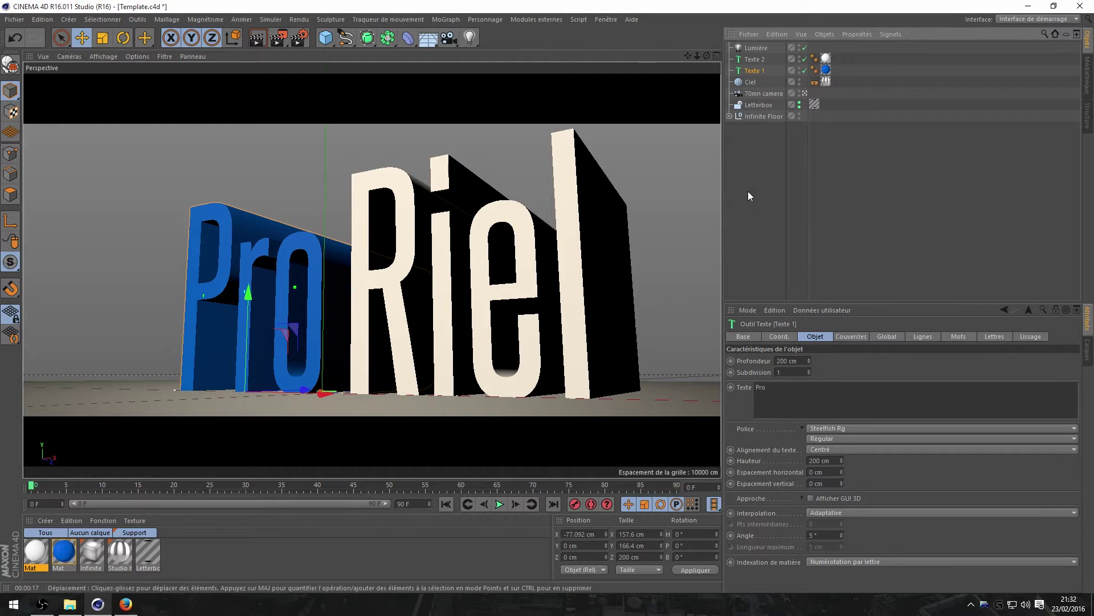
Step: Change the text of the Texte 2 object to "Gamer"
left_click(755, 59)
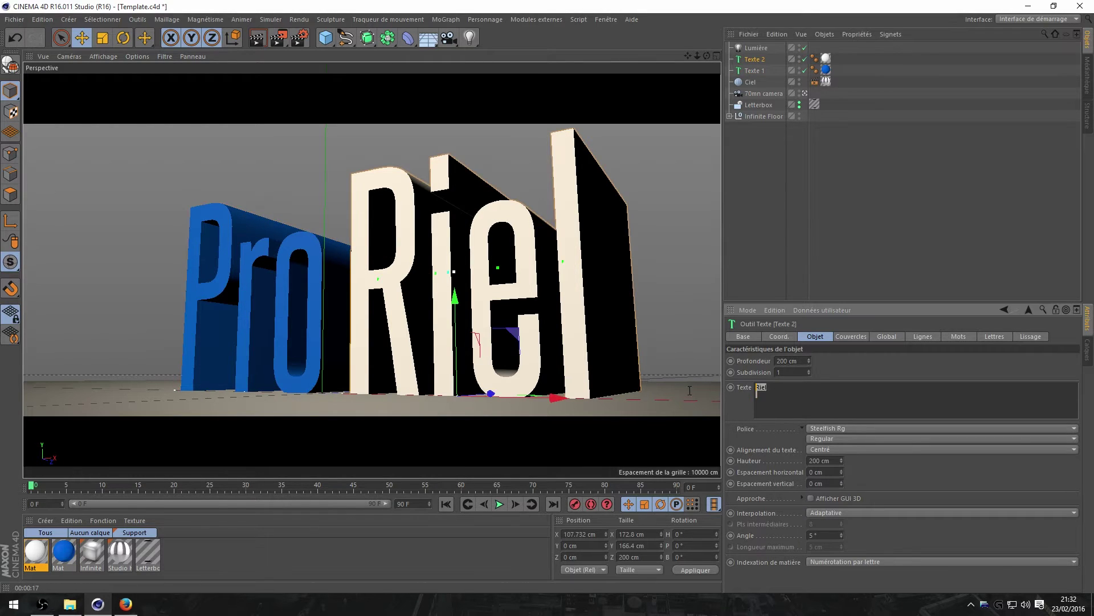
key("BackSpace")
key("BackSpace")
key("BackSpace")
key("BackSpace")
key("BackSpace")
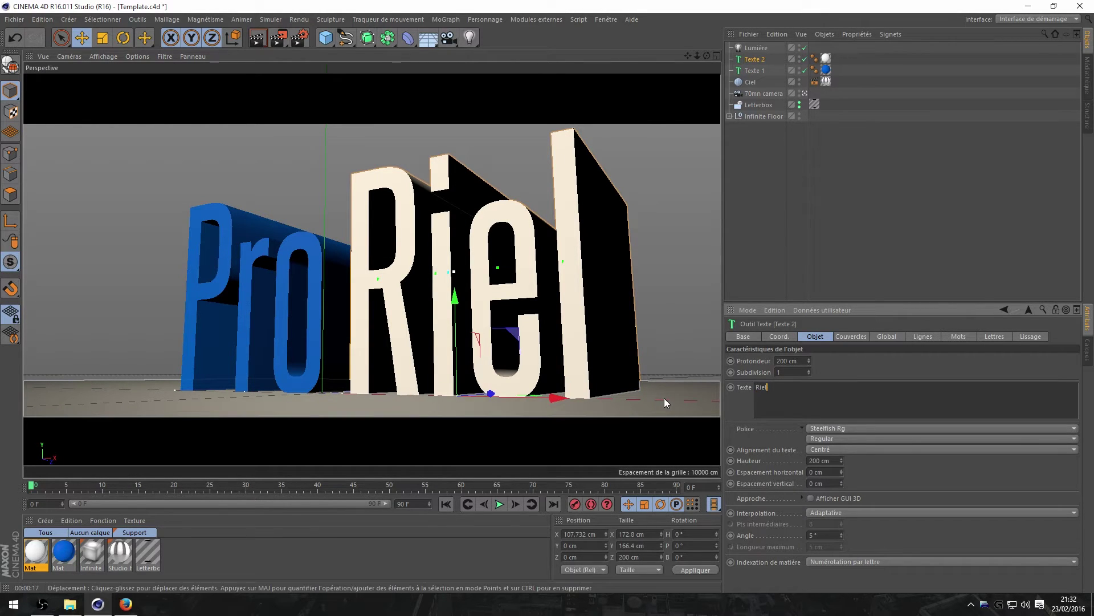
type("Gamer")
left_click(836, 173)
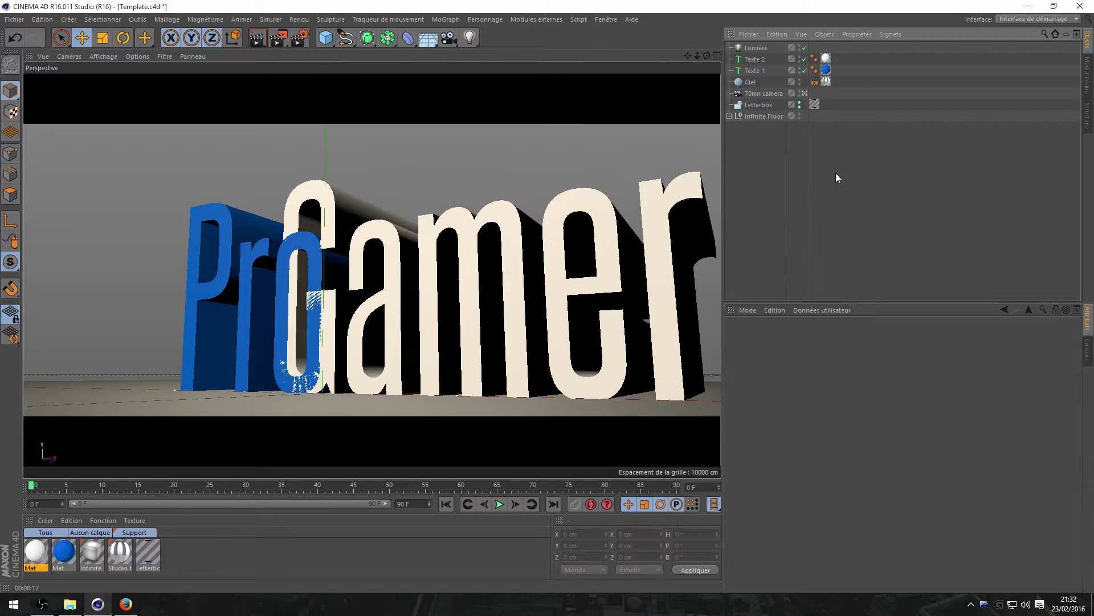
Step: Move the Texte 1 object along the X axis to about -123 cm, clear of the word Gamer
left_click(750, 60)
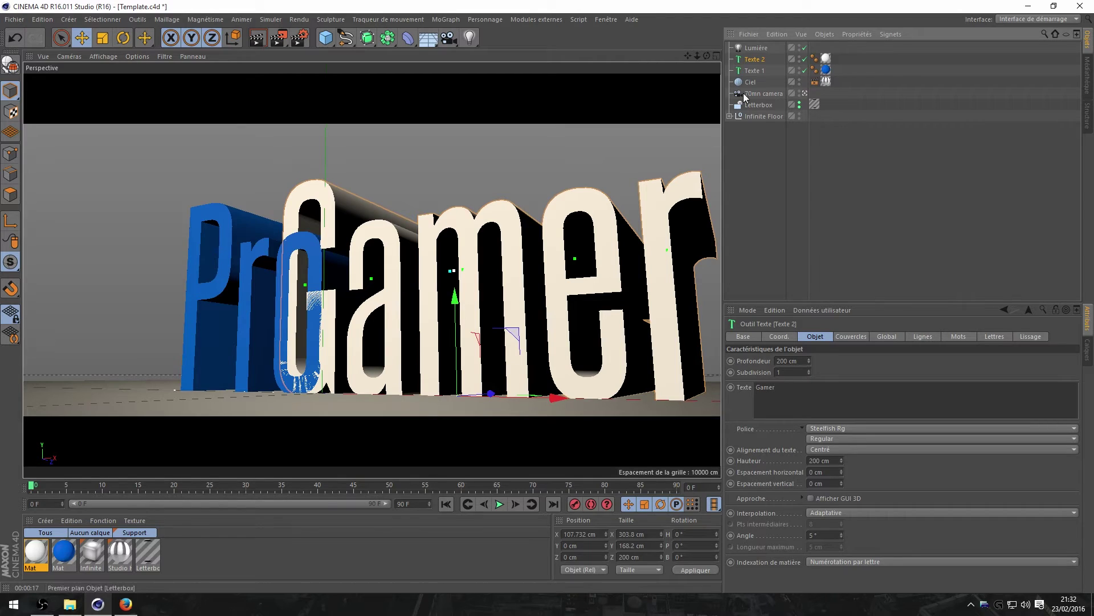
left_click(750, 71)
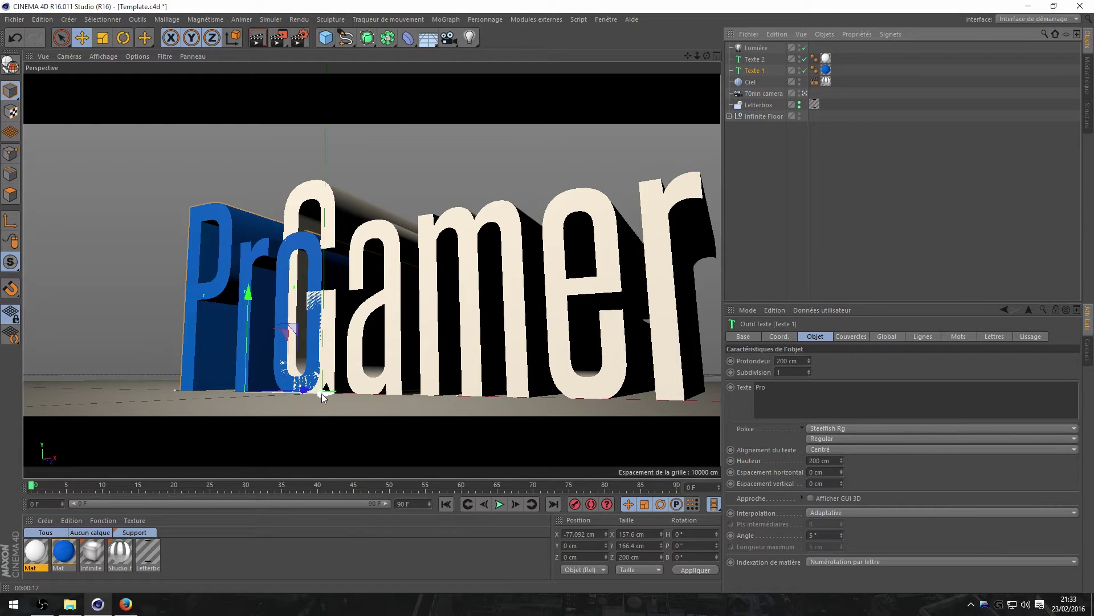
left_click_drag(321, 392, 278, 395)
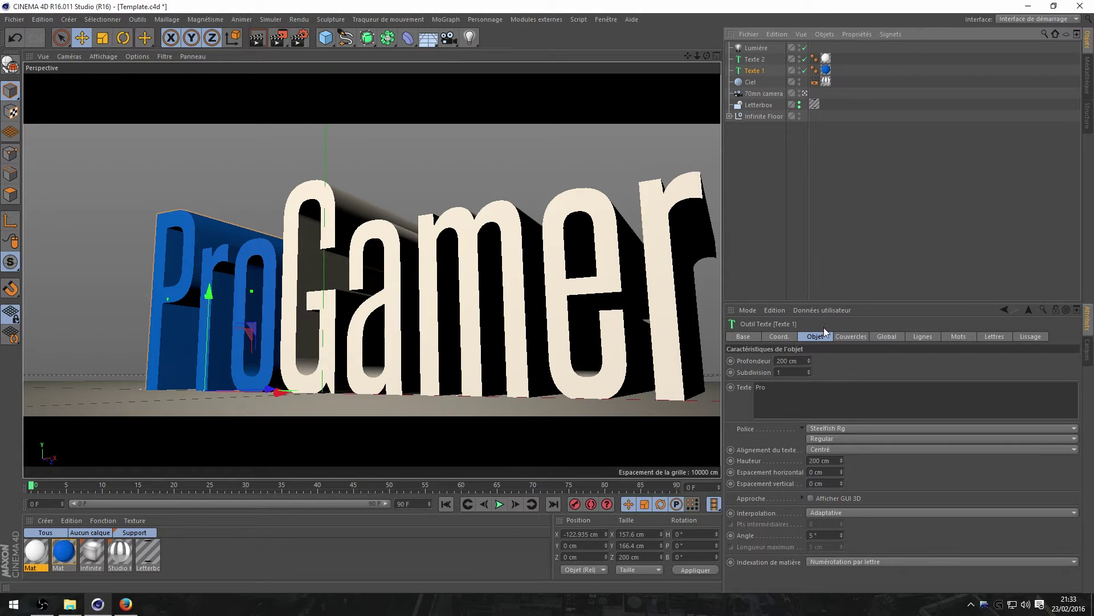
Step: Select Texte 1 and Texte 2 together and shift them about 2 cm in the negative X direction
left_click(756, 59)
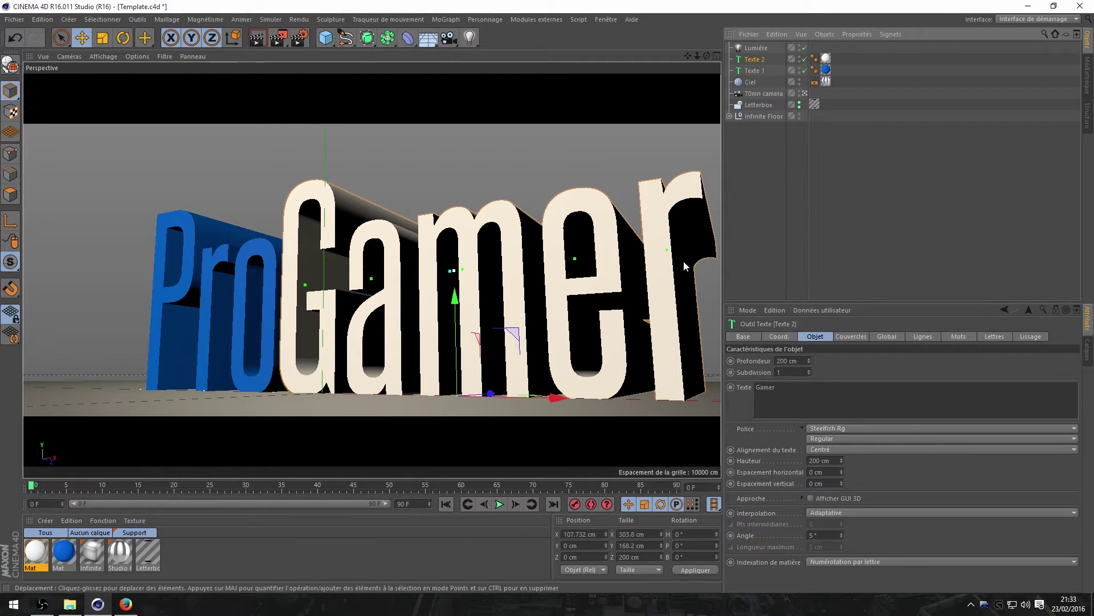
left_click(748, 128)
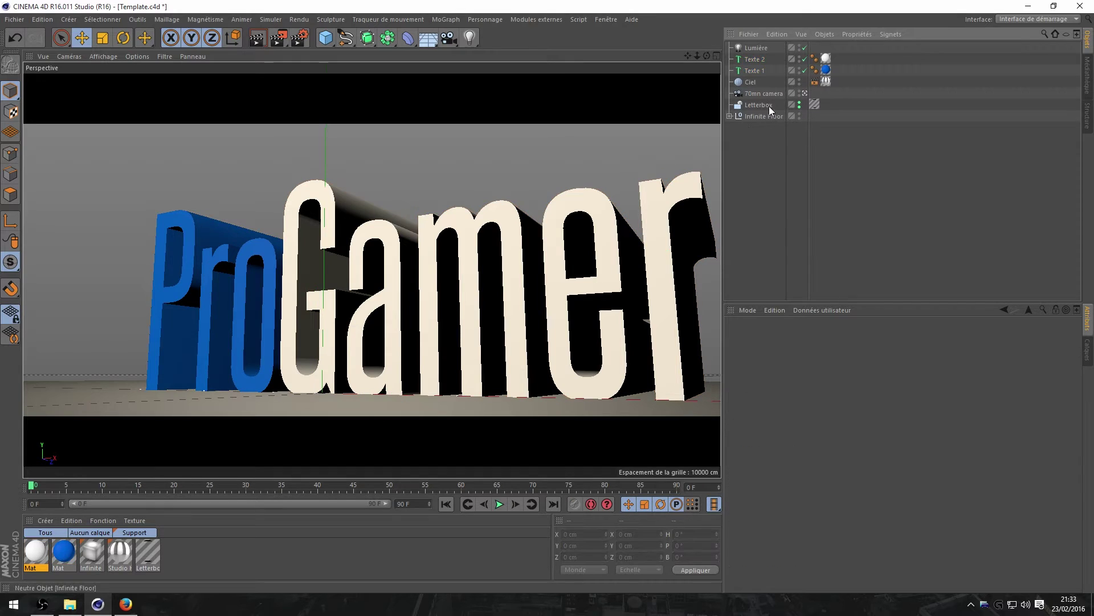
left_click(762, 70)
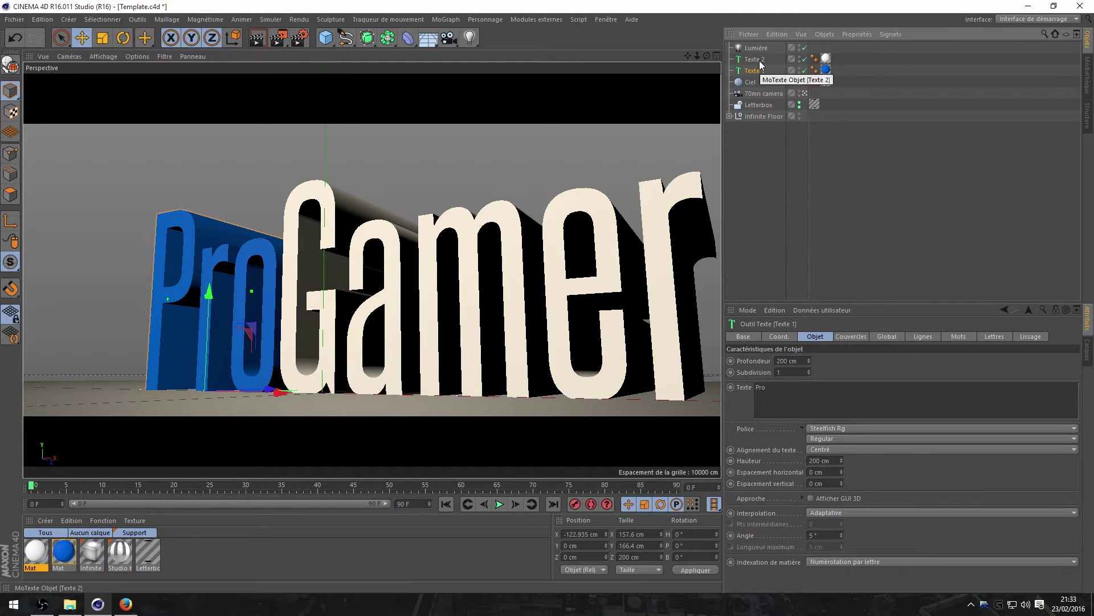
left_click(760, 62, "shift")
left_click_drag(875, 75, 749, 56)
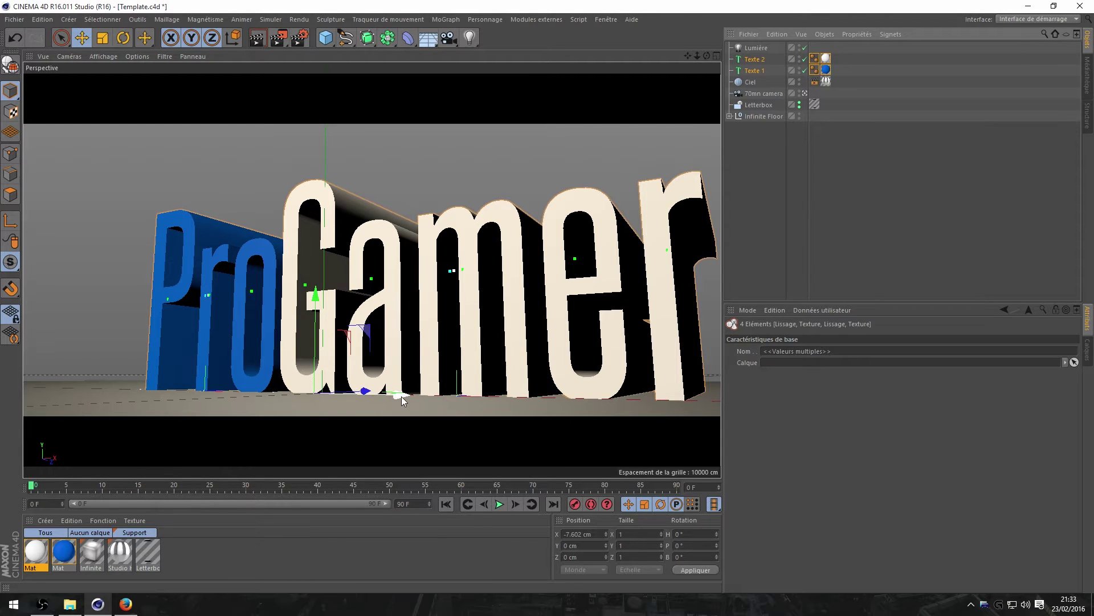
mouse_move(401, 396)
left_mouse_down()
mouse_move(280, 402)
mouse_move(409, 400)
mouse_move(399, 396)
left_mouse_up()
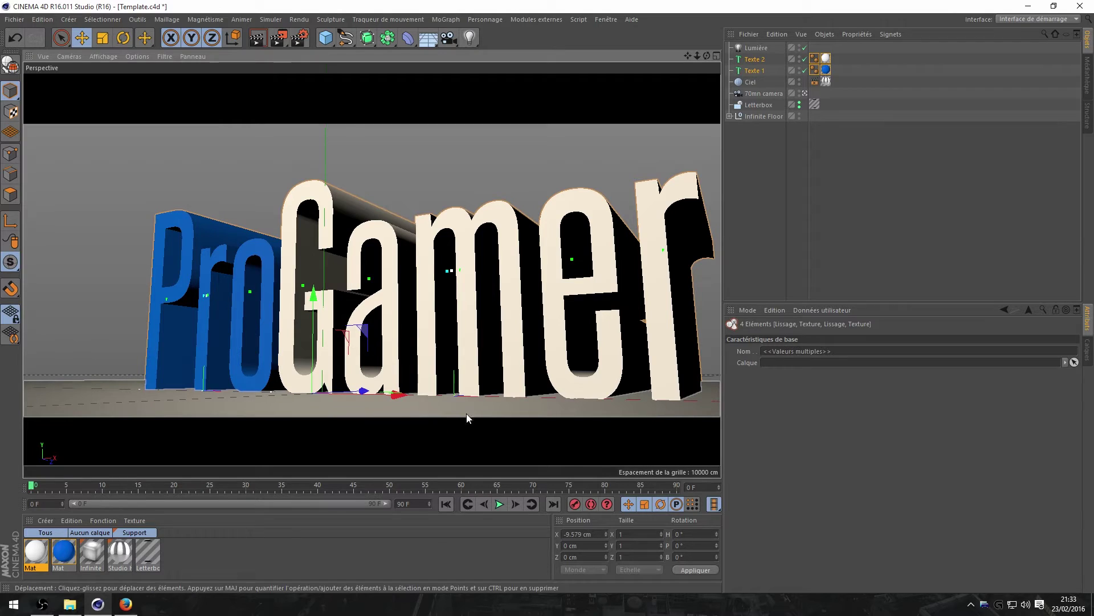
left_click(814, 179)
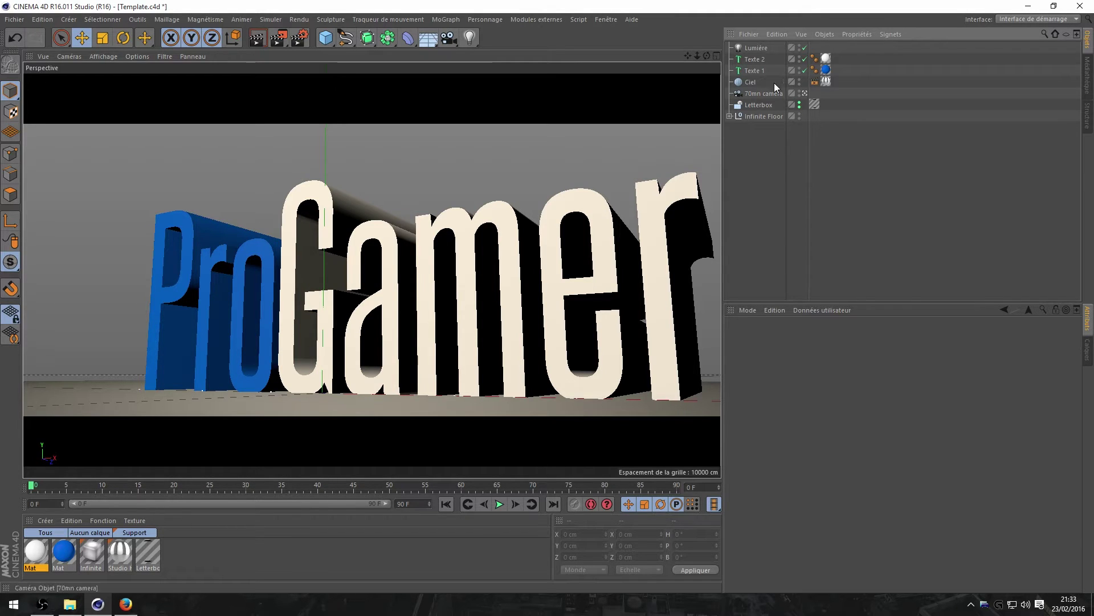
Step: Change the Texte 1 text to "ProGamer" and move the object along the X axis to about -277 cm
left_click(755, 71)
double_click(761, 387)
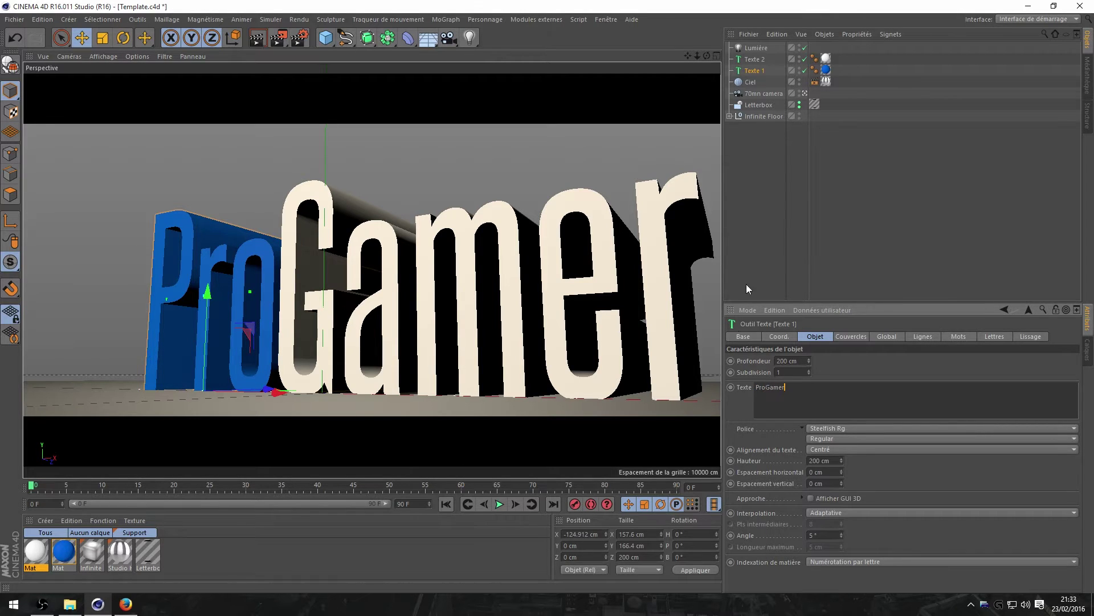
left_click(775, 224)
left_click(755, 71)
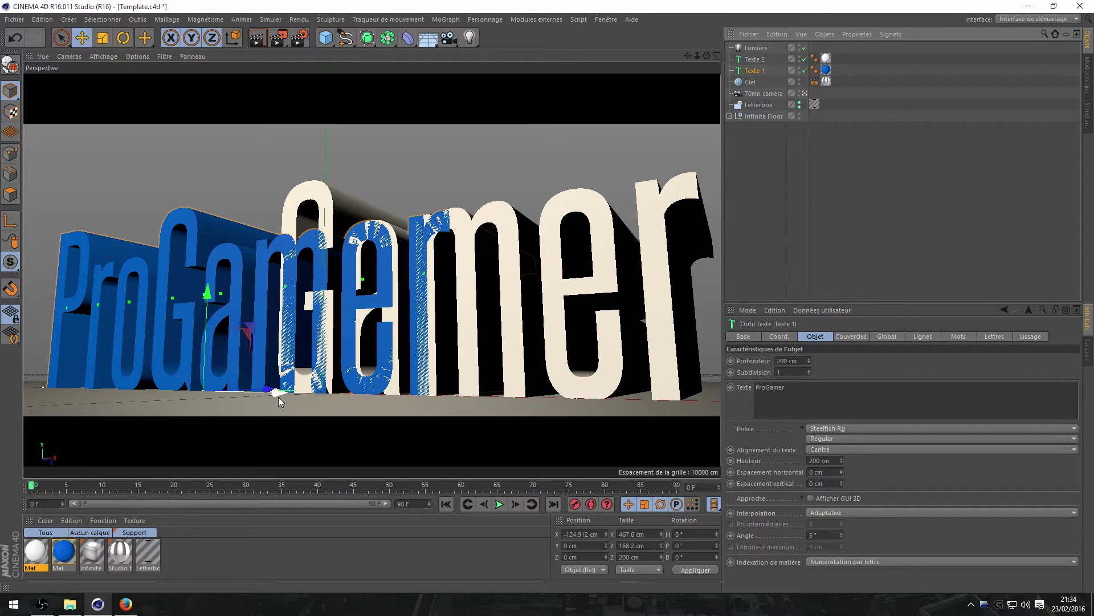
left_click_drag(278, 400, 160, 397)
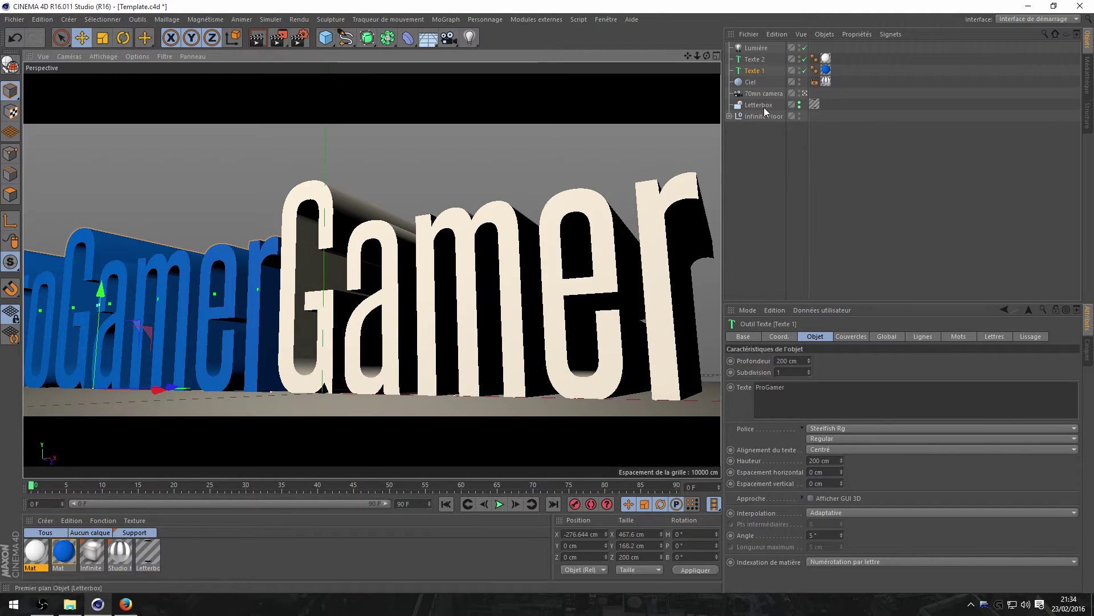
Step: Try pulling back and panning the 70mn camera to frame both words, and return it to its frame 0 view
left_click(760, 94)
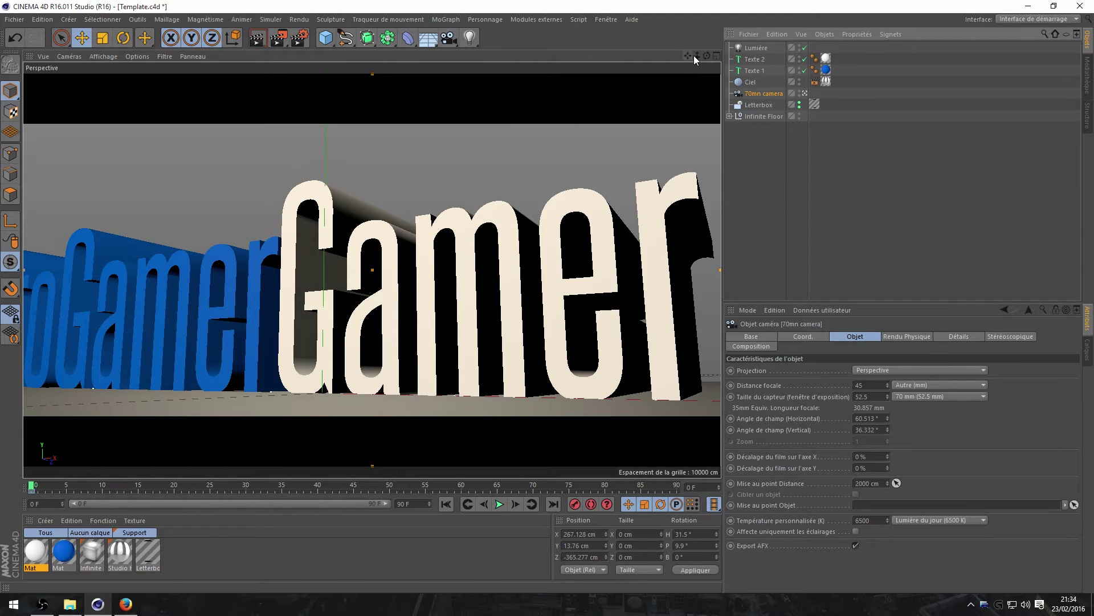
left_click_drag(696, 56, 728, 60)
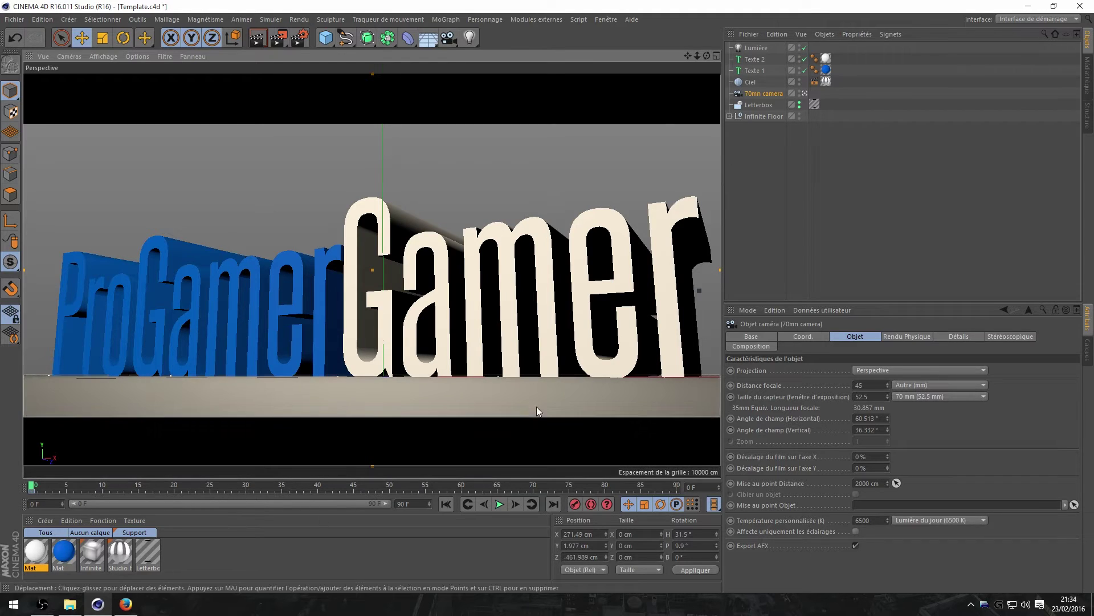
mouse_move(688, 56)
left_mouse_down()
mouse_move(658, 74)
mouse_move(680, 56)
mouse_move(694, 56)
mouse_move(671, 60)
mouse_move(699, 56)
left_mouse_up()
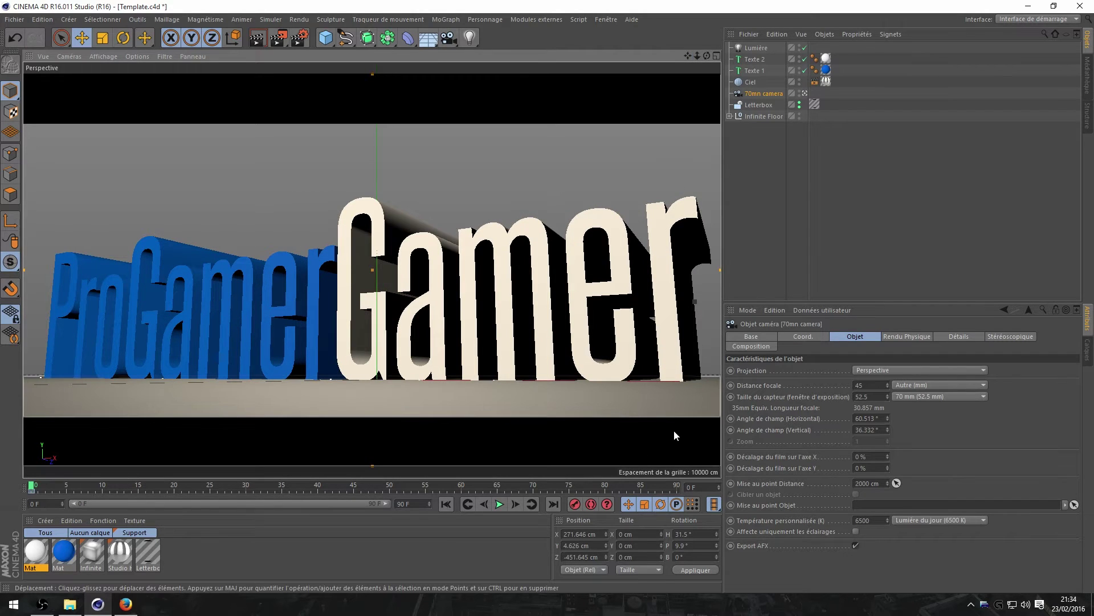
left_click(32, 487)
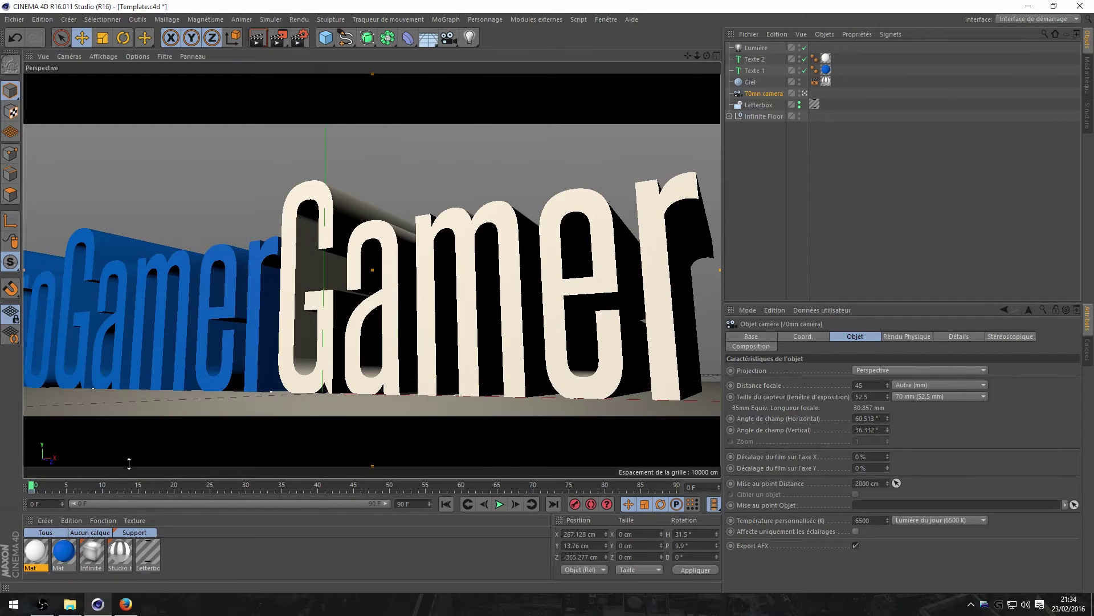
Step: Shorten the Texte 1 text to "Pro" and move the object along the X axis to about -124 cm, beside Gamer
left_click(748, 68)
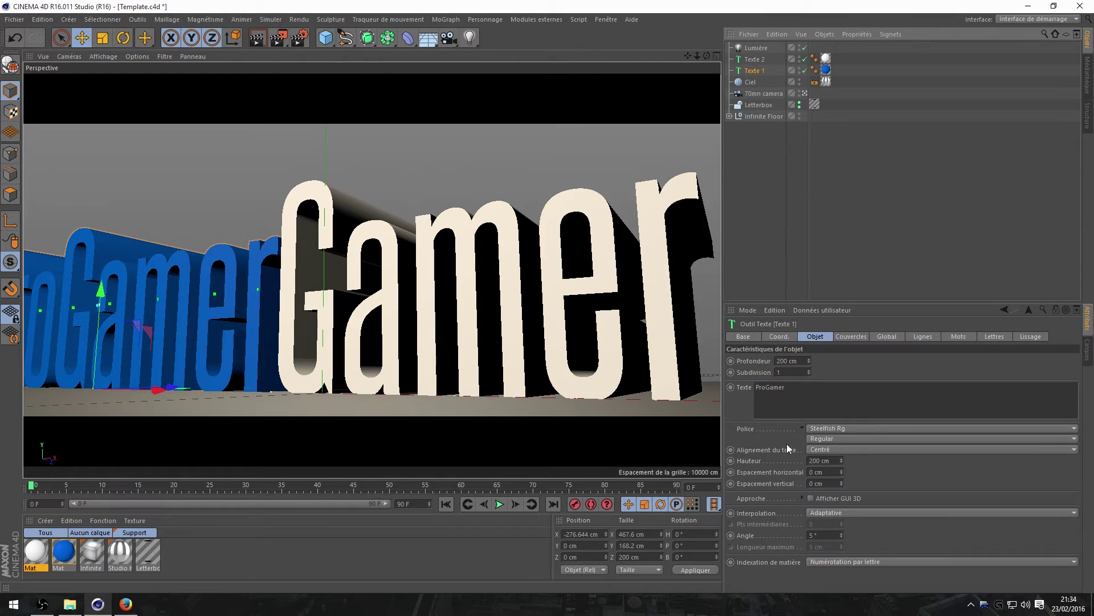
left_click_drag(785, 388, 768, 388)
key("BackSpace")
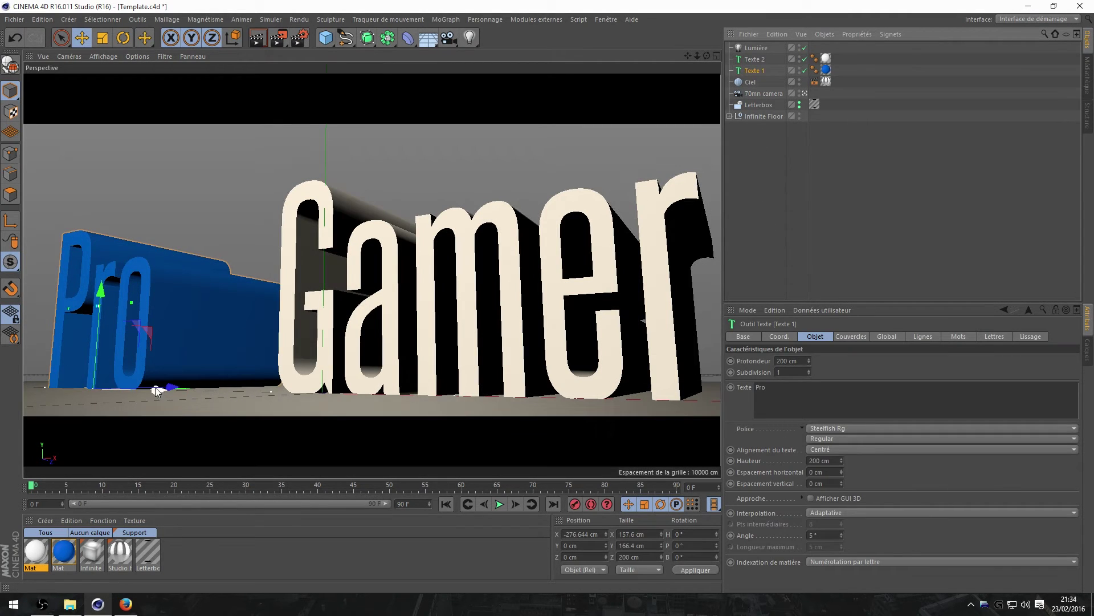
left_click_drag(177, 388, 279, 395)
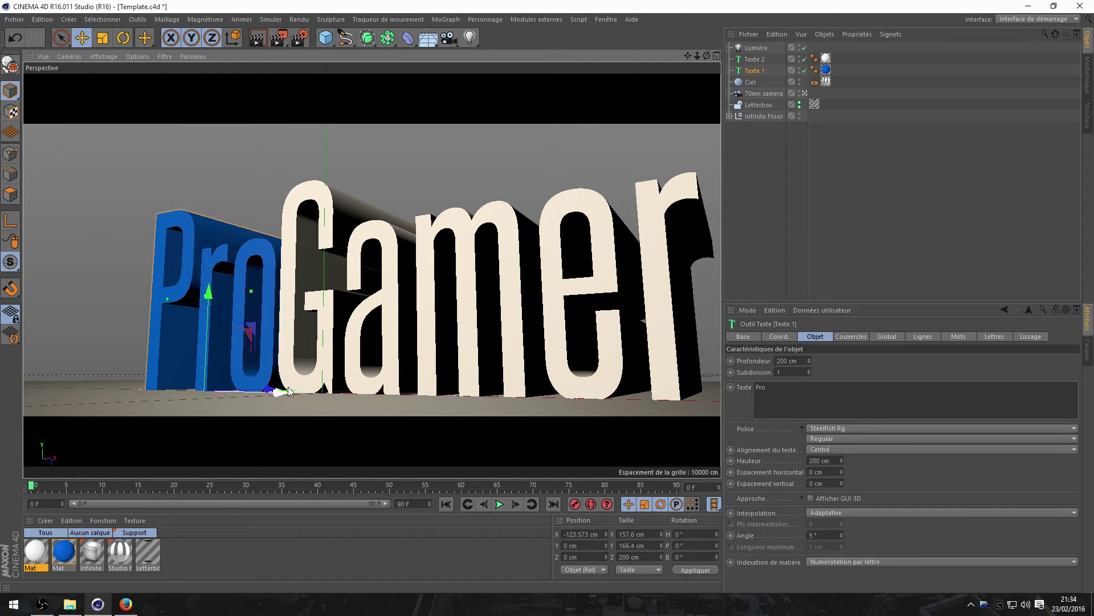
left_click(771, 213)
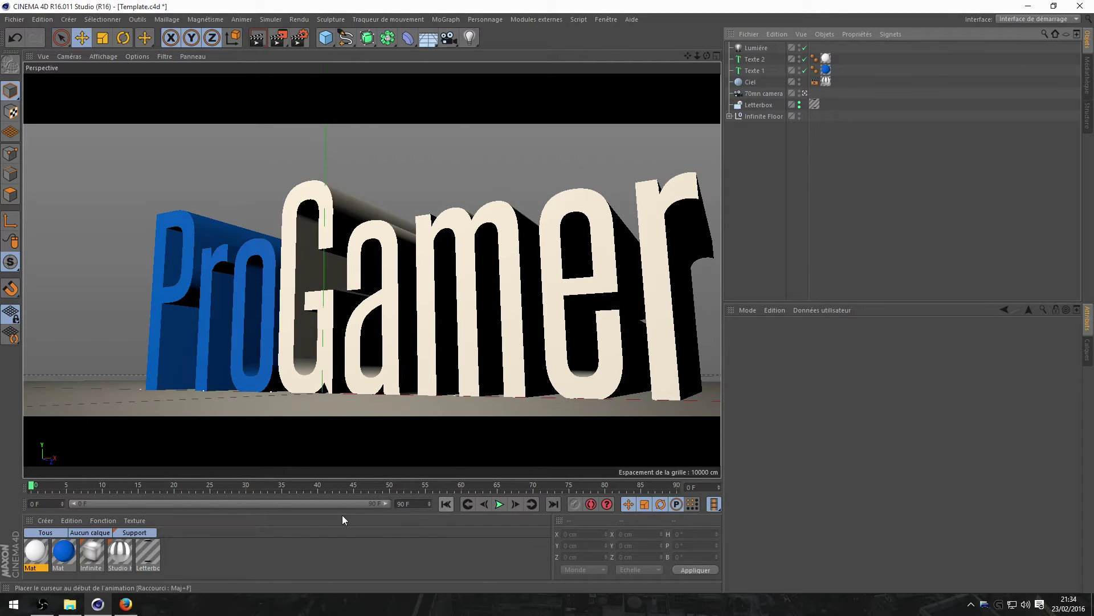
Step: Recolour the white material on the word Gamer to yellow, RGB 233, 255, 0
left_click(325, 564)
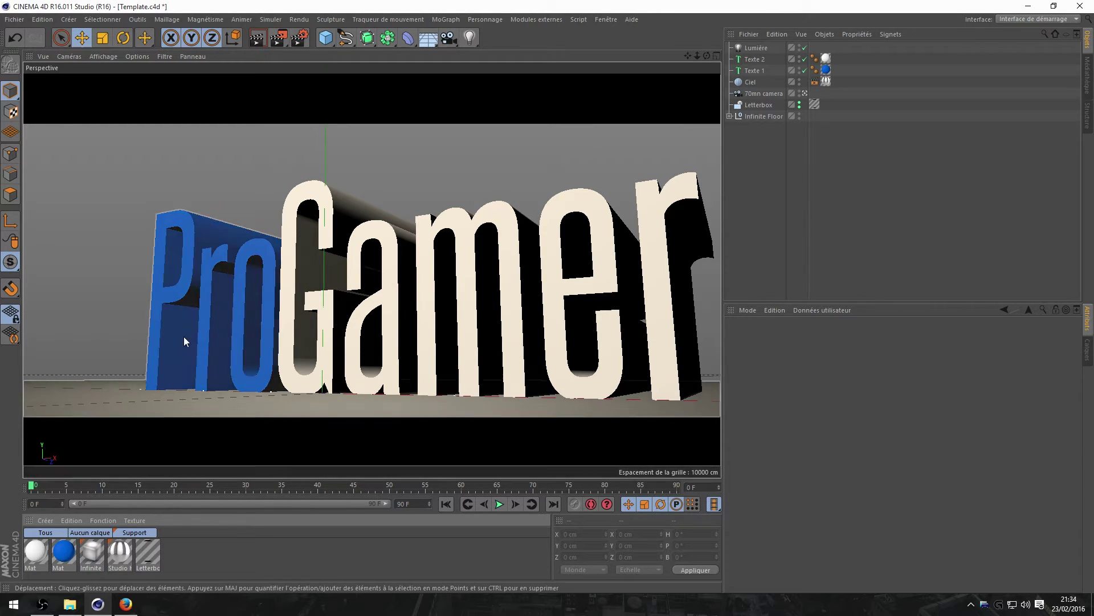
double_click(38, 551)
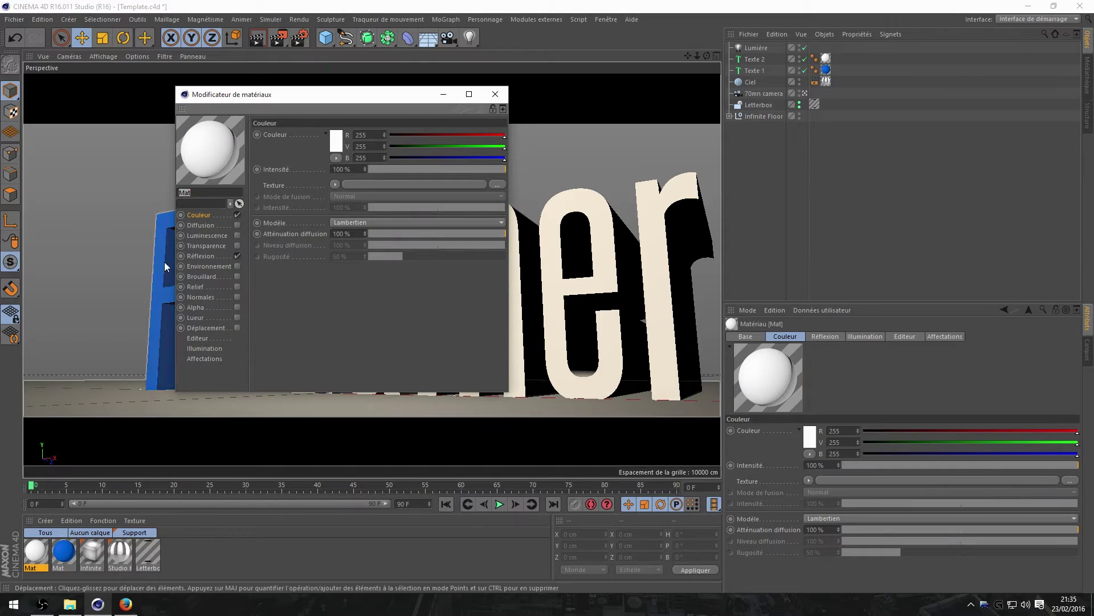
left_click(336, 143)
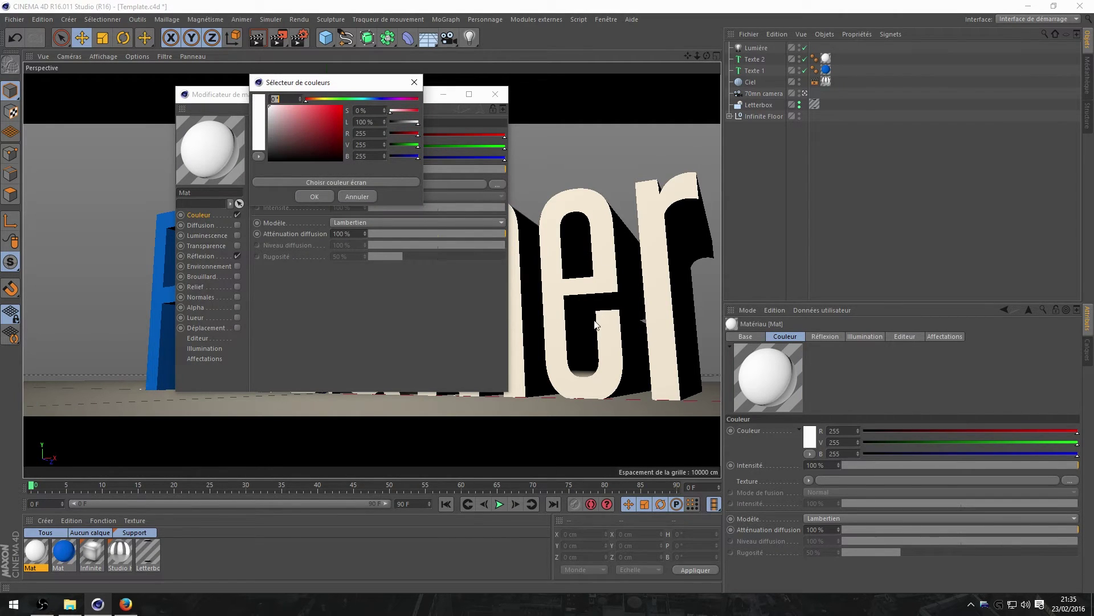
left_click(326, 99)
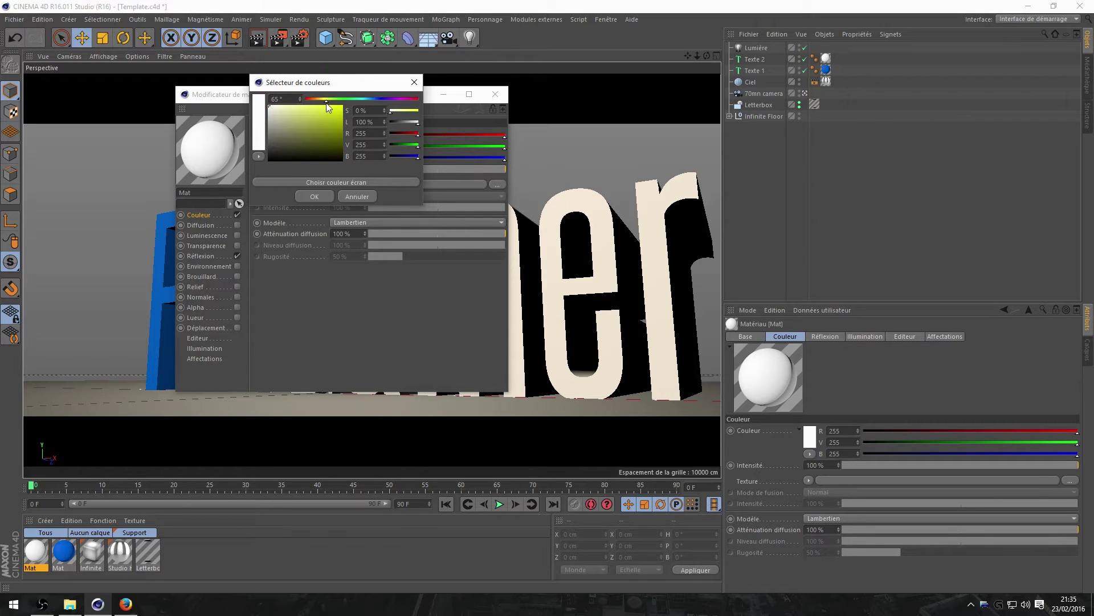
left_click(325, 195)
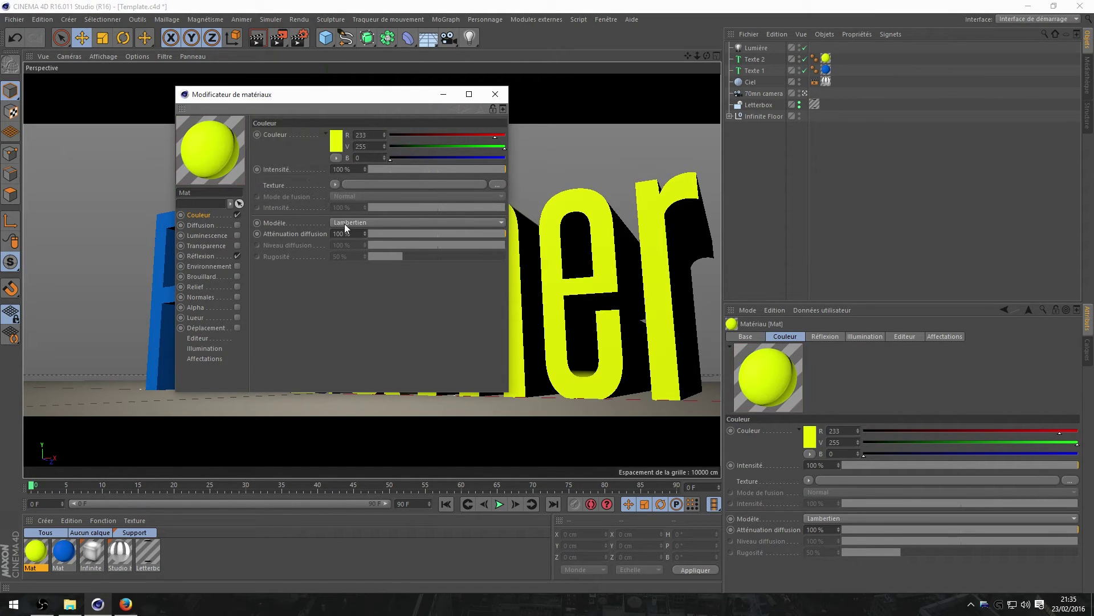
left_click(495, 93)
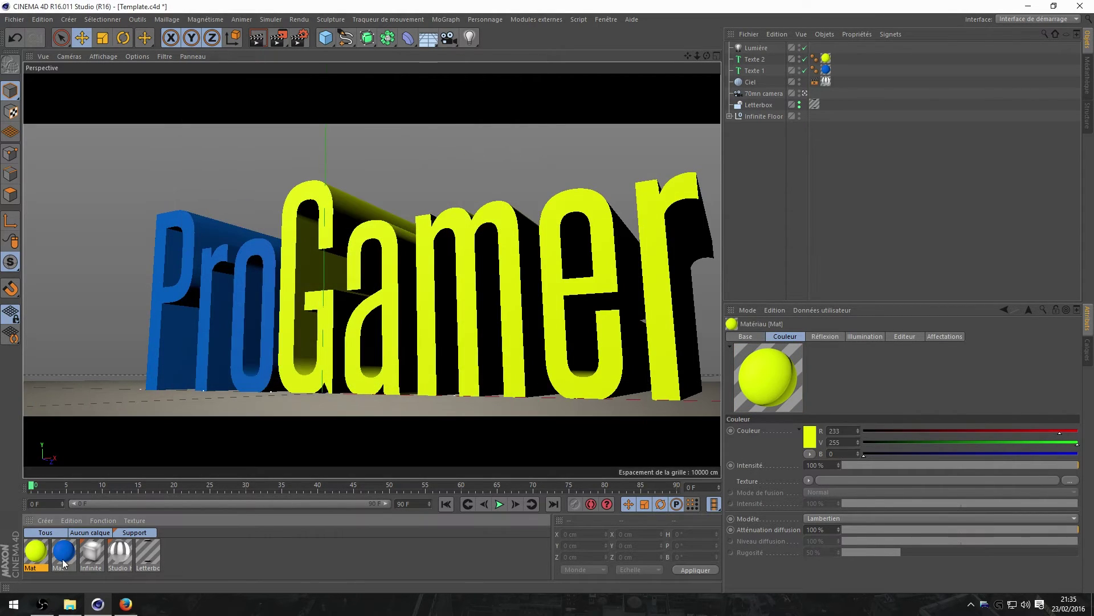
Step: Change the Gamer text material's colour to red, RGB 255, 51, 0
double_click(34, 553)
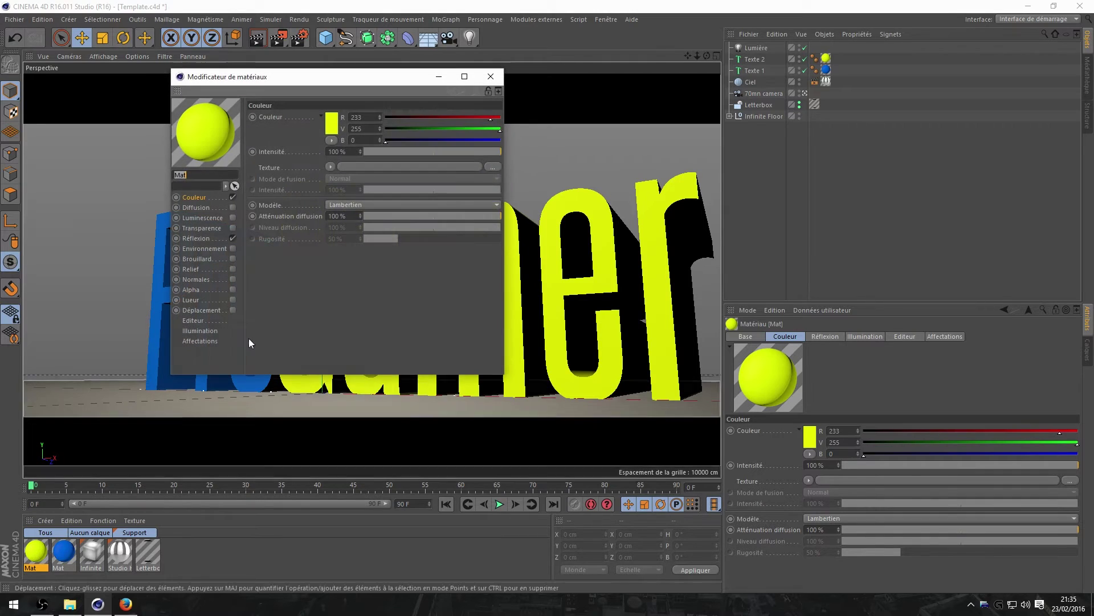
left_click(330, 128)
left_click(306, 86)
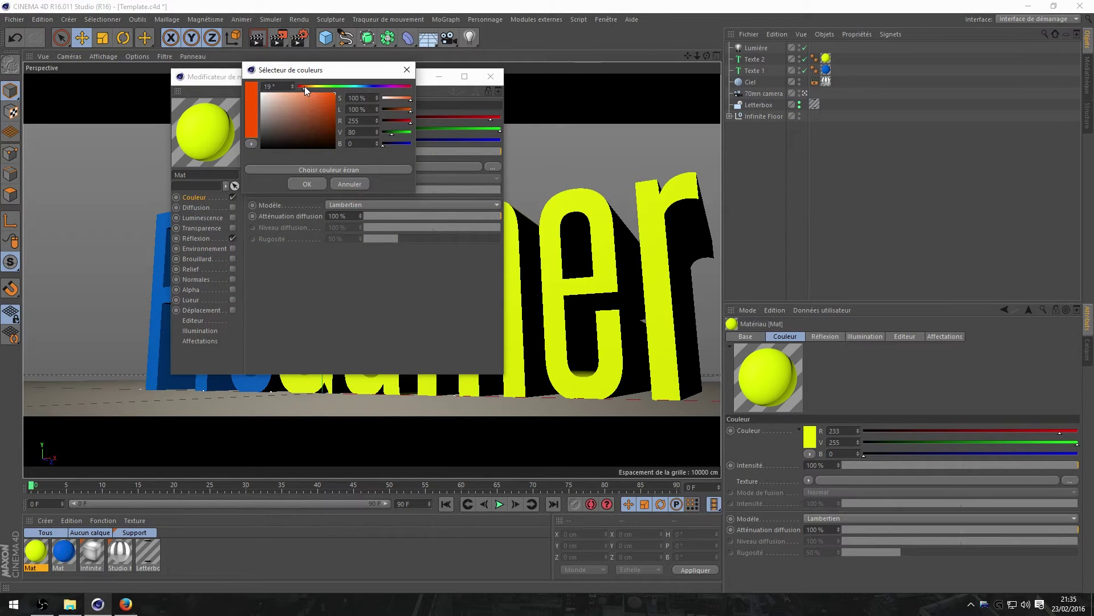
left_click_drag(305, 87, 301, 87)
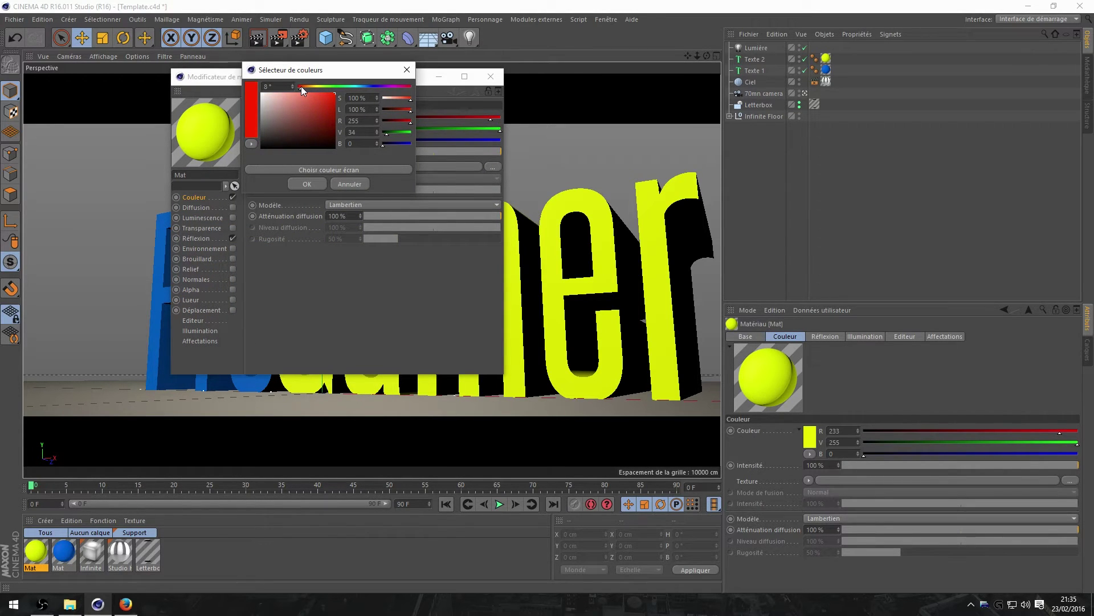
left_click(307, 183)
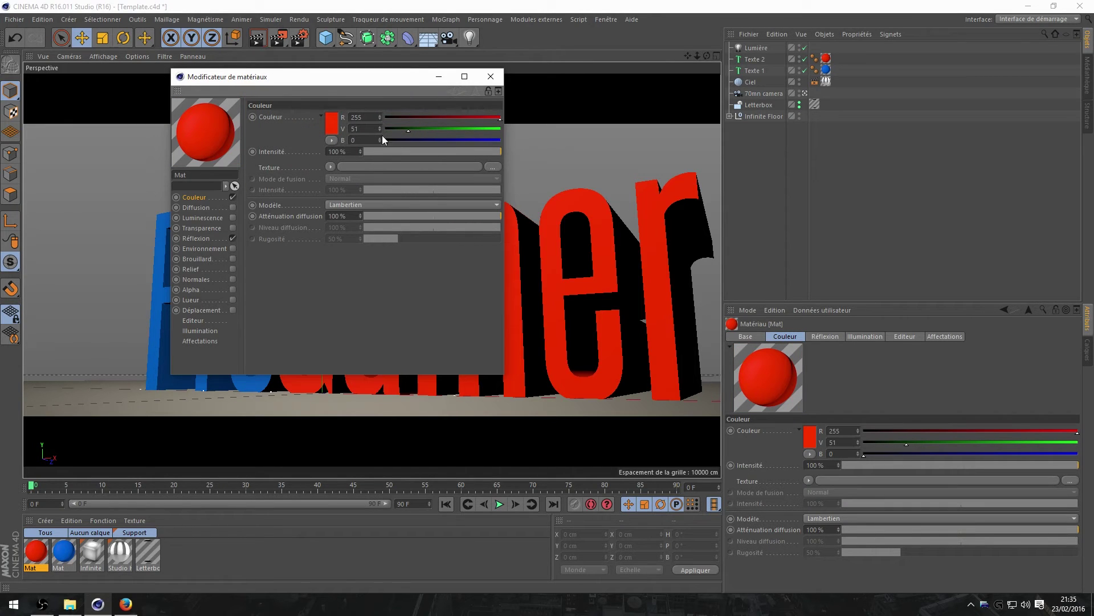
Step: Set the Gamer text material's colour to bright green, RGB 0, 255, 106, and close the material editor
left_click(329, 124)
left_click(348, 81)
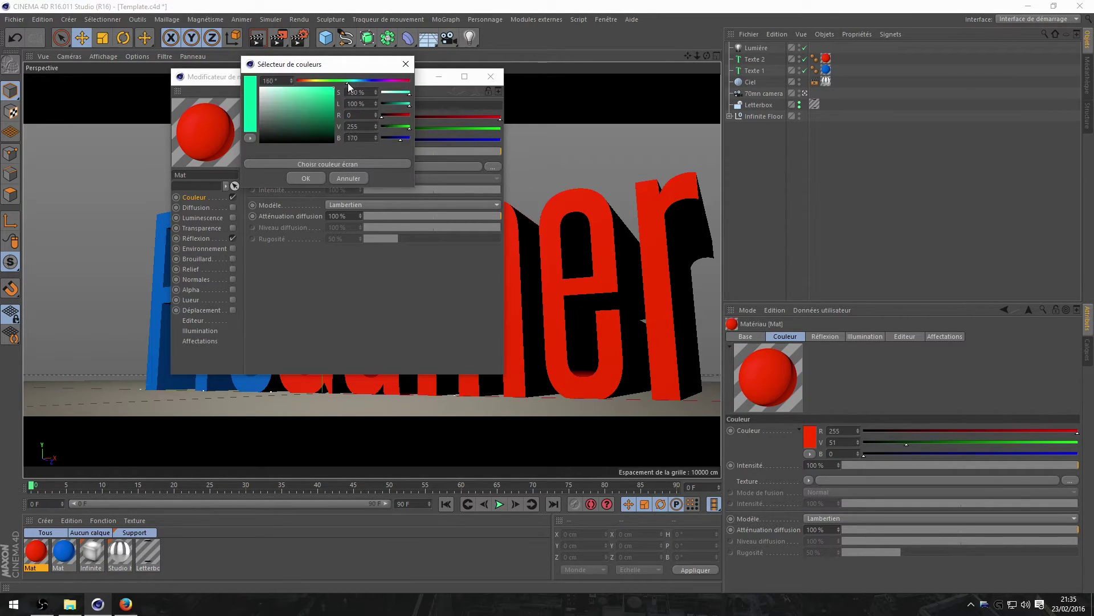
mouse_move(352, 84)
left_mouse_down()
mouse_move(363, 83)
mouse_move(344, 85)
left_mouse_up()
left_click(309, 175)
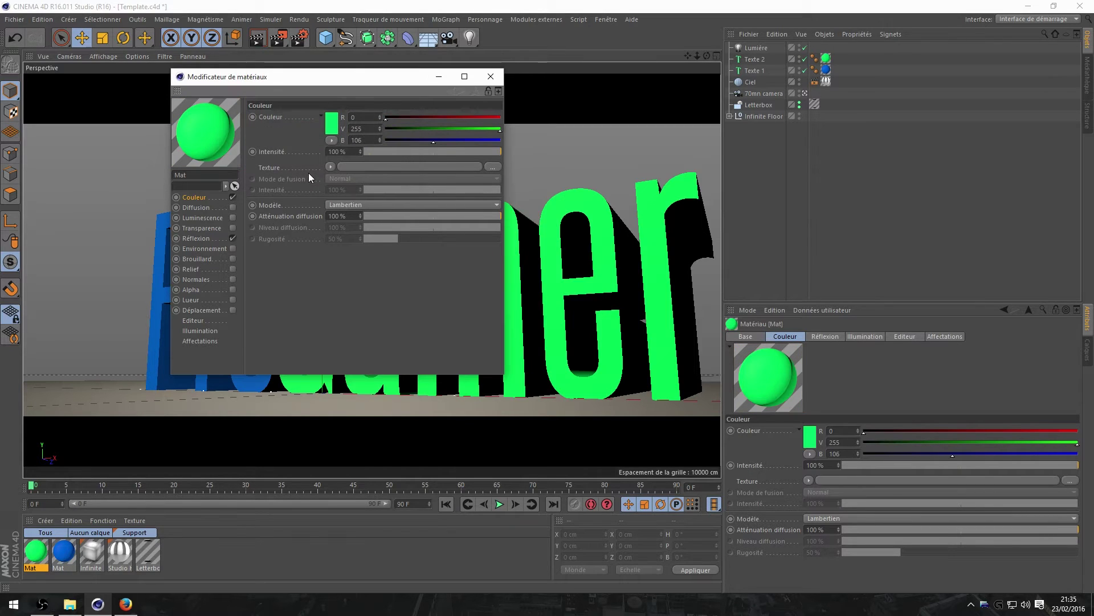
left_click(464, 77)
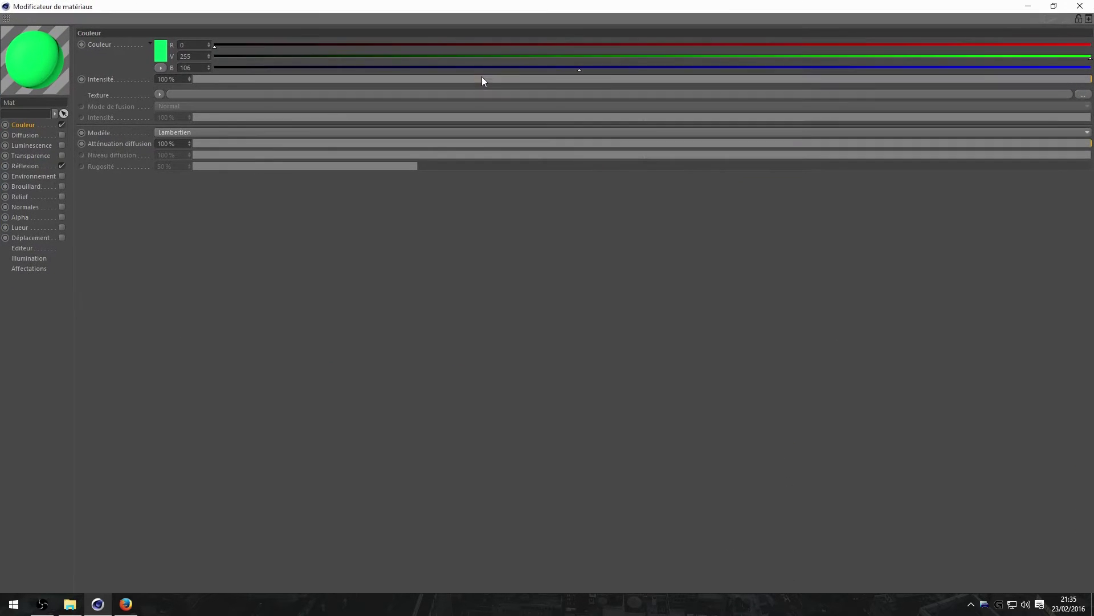
left_click(1079, 6)
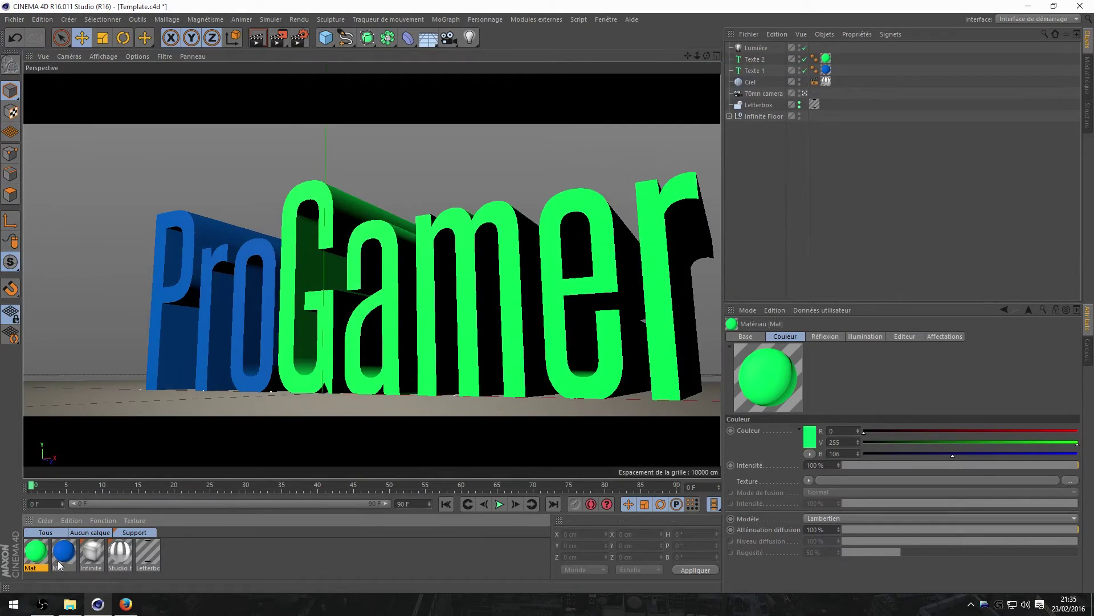
Step: Open the blue Pro text material for editing and shrink and reposition its editor window to uncover the 3D text
double_click(59, 562)
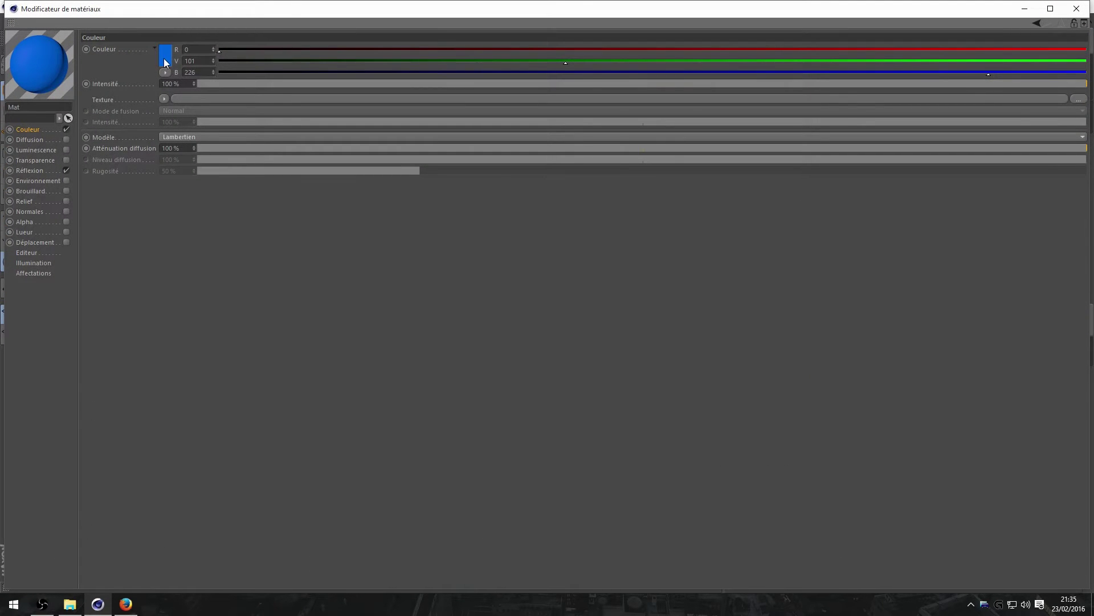
left_click(163, 58)
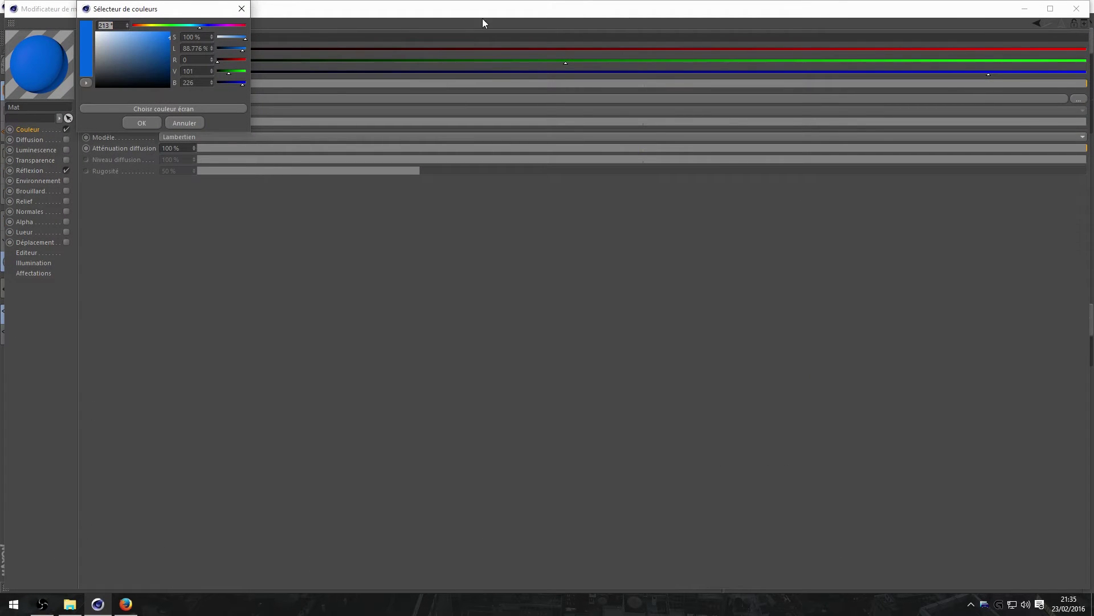
left_click(141, 123)
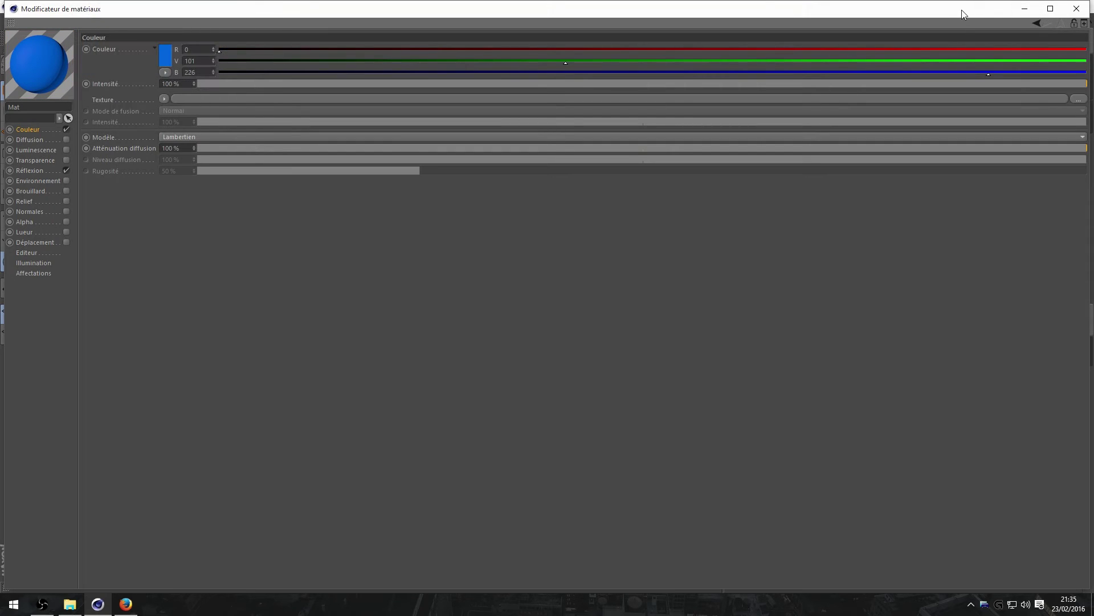
left_click_drag(962, 9, 952, 47)
left_click_drag(1081, 37, 409, 444)
left_click_drag(244, 455, 670, 374)
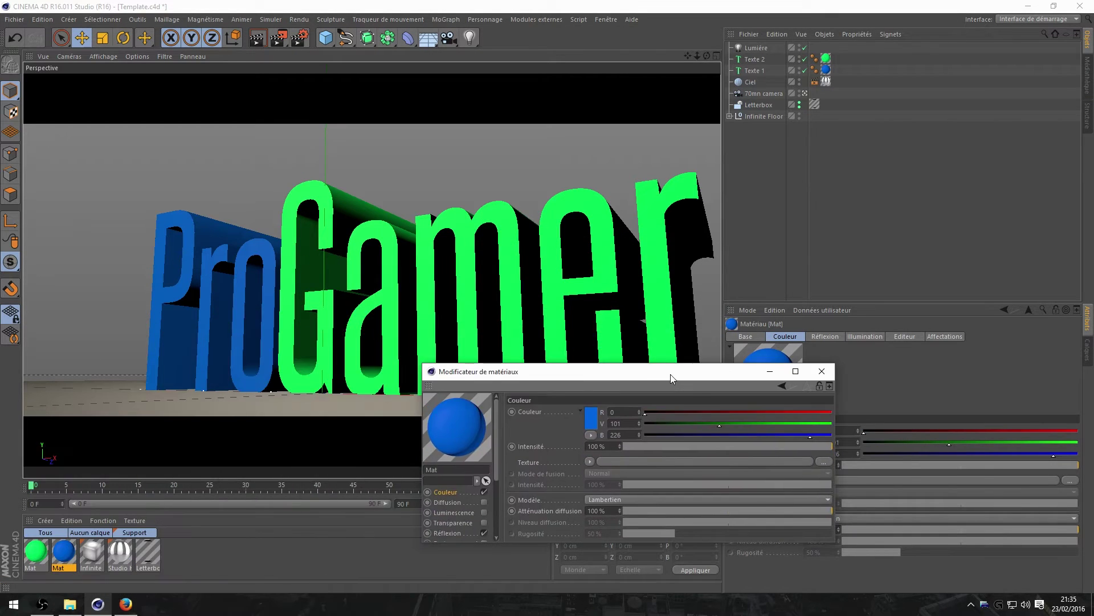
Step: Set the Pro text material's colour to dark grey, RGB 78, 78, 78, and close the material editor
left_click(594, 419)
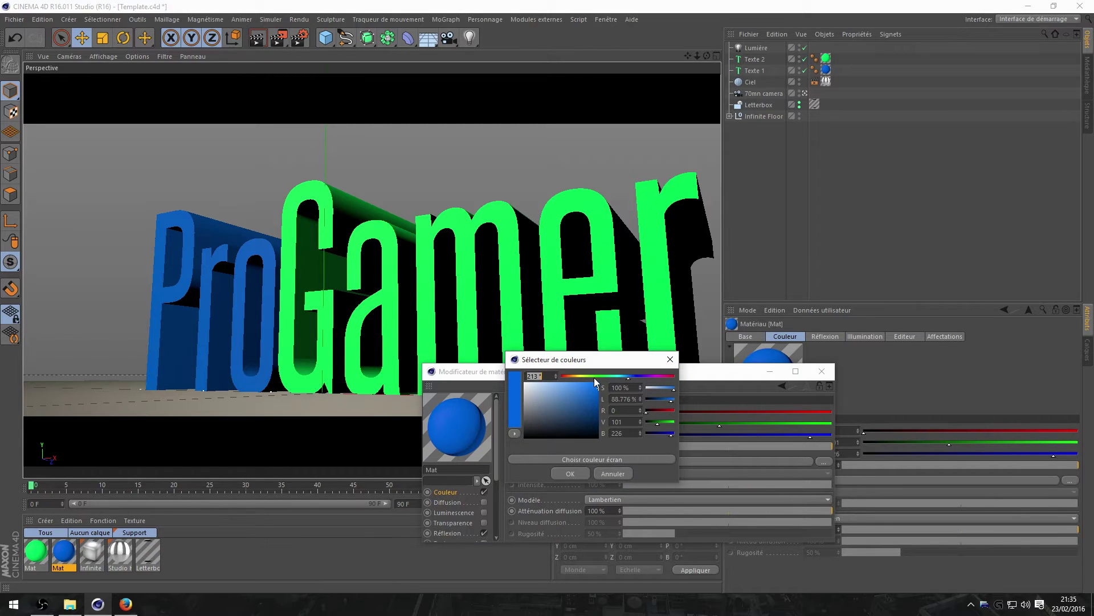
mouse_move(567, 387)
left_mouse_down()
mouse_move(512, 430)
mouse_move(551, 420)
mouse_move(525, 440)
left_mouse_up()
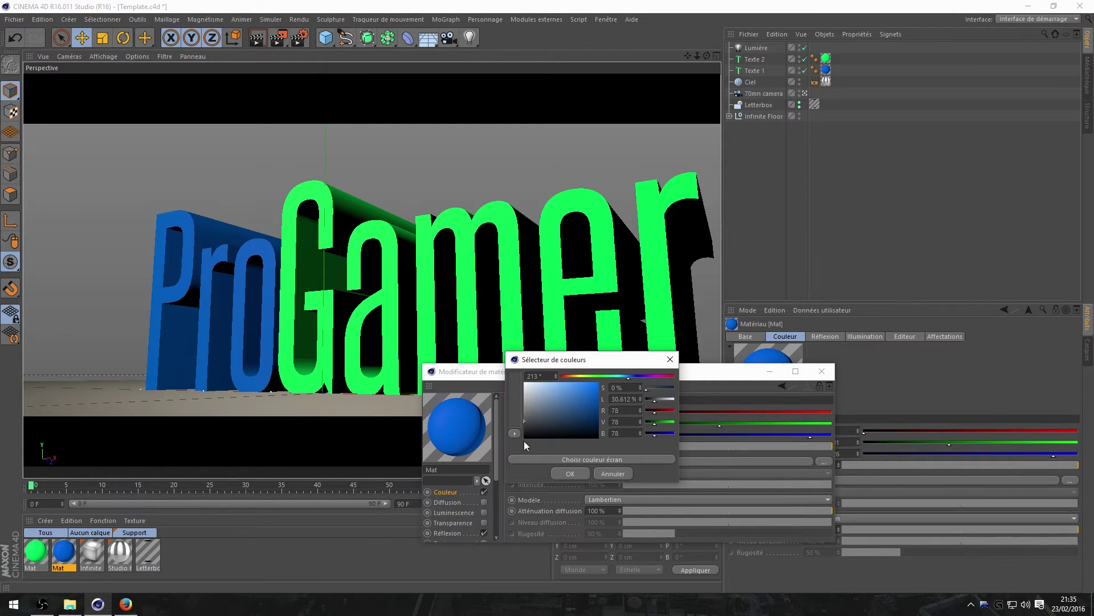
left_click(562, 473)
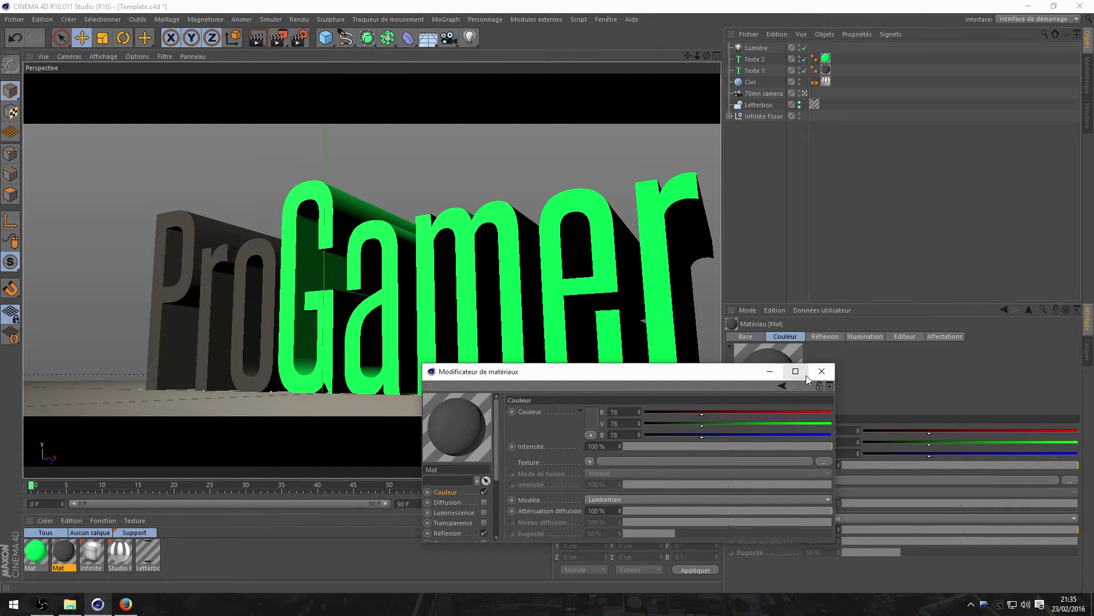
left_click(821, 372)
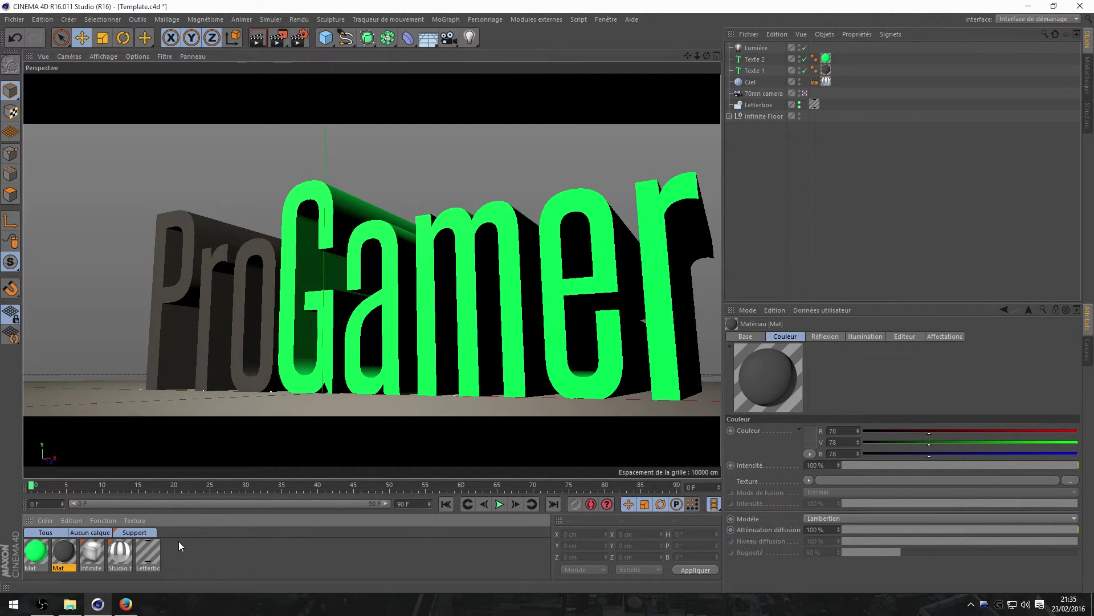
left_click(246, 564)
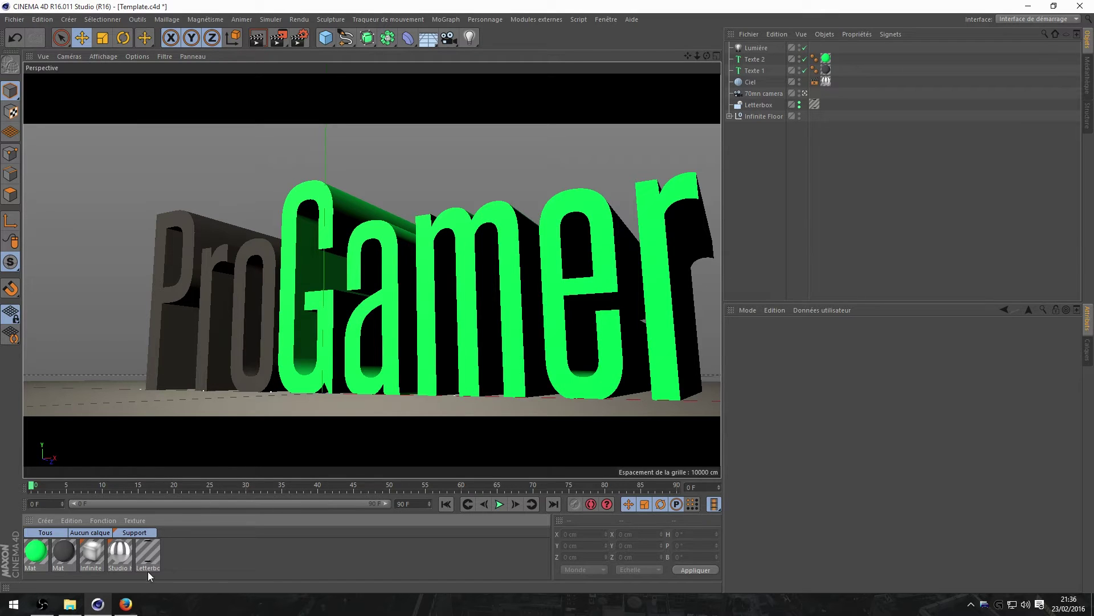
Step: Open the Letterbox material and load the letterbox image from the DOWNLOAD folder as its colour texture
double_click(151, 550)
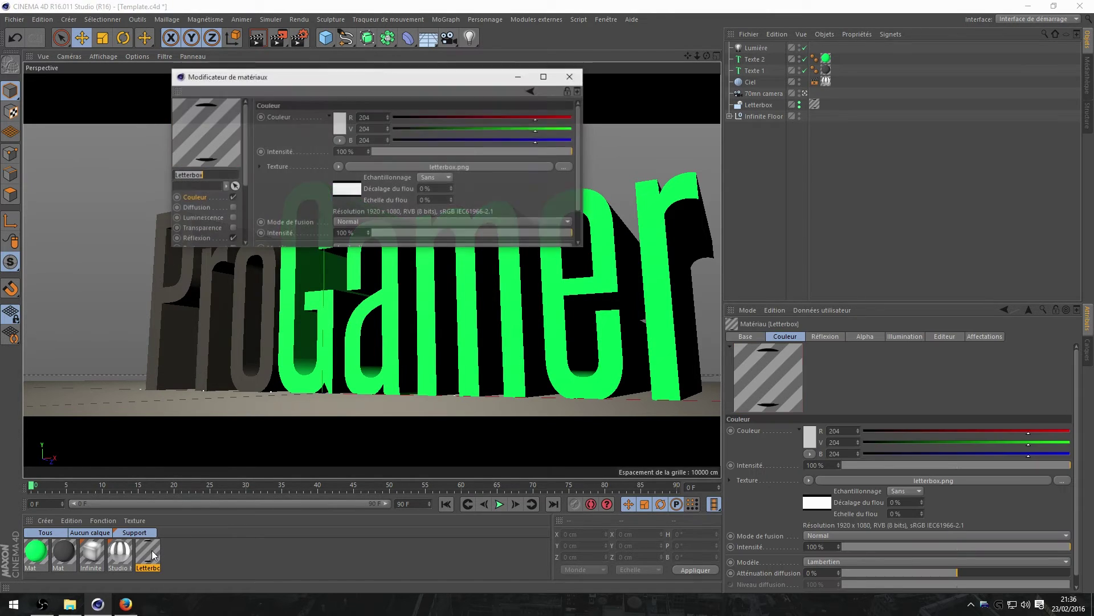
left_click(545, 75)
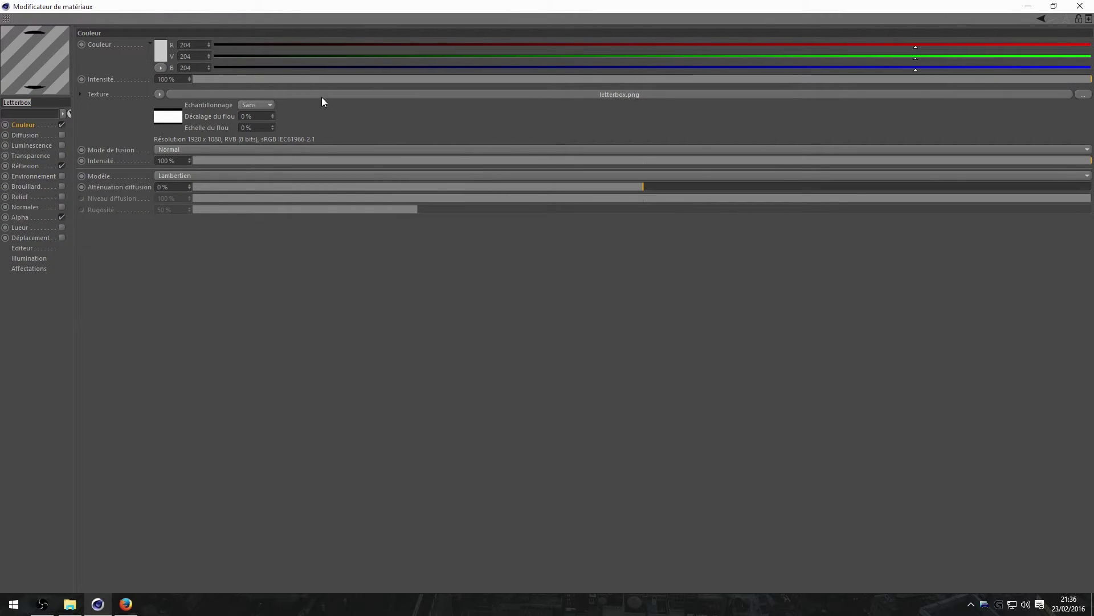
left_click(1083, 95)
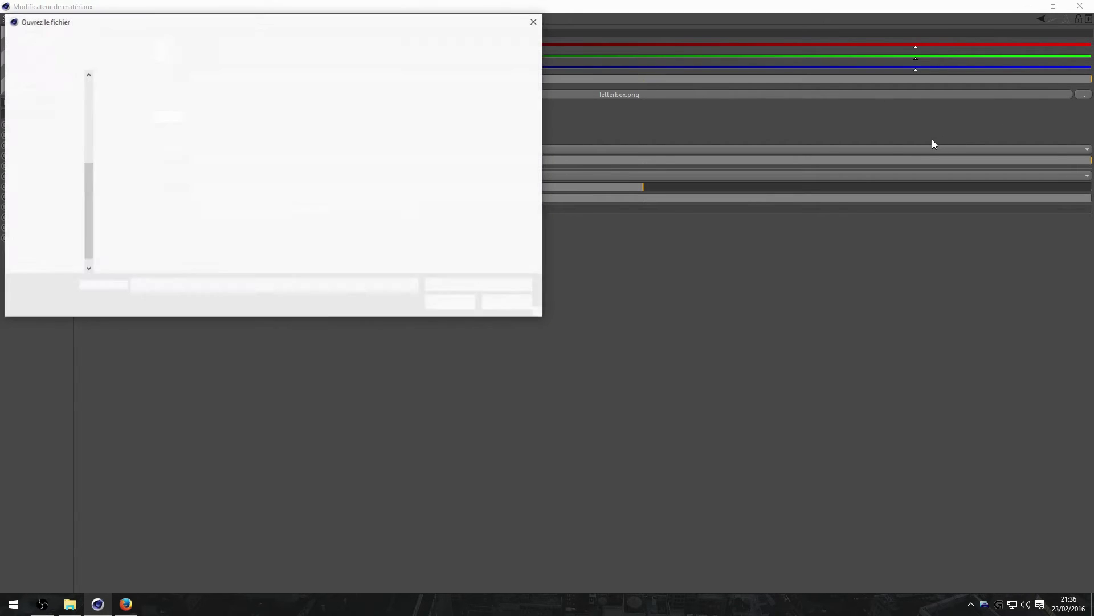
left_click(272, 137)
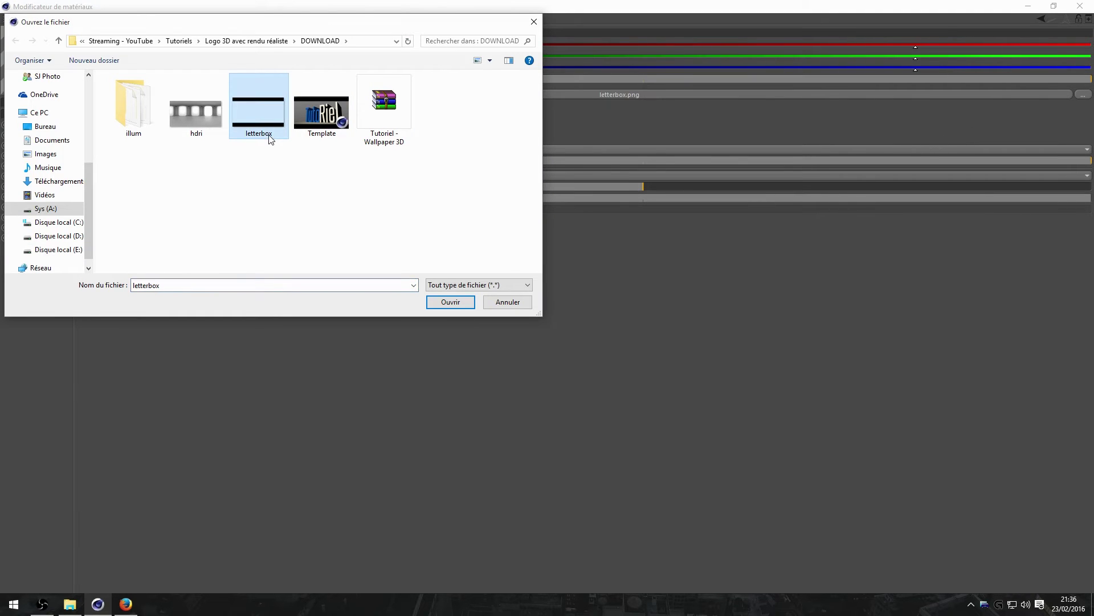
left_click(442, 305)
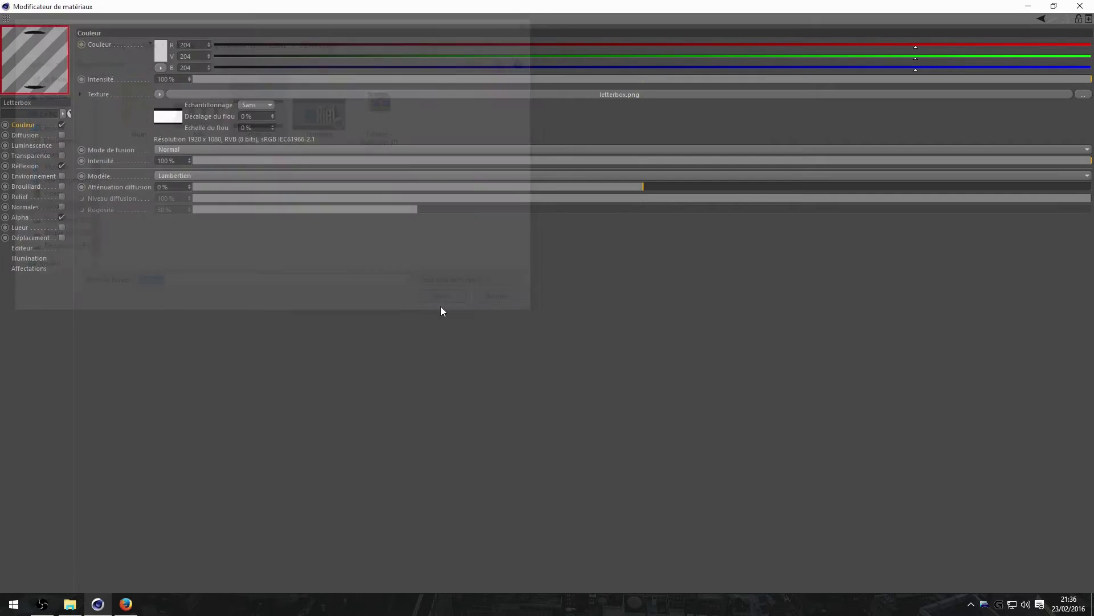
Step: Load the letterbox image from the DOWNLOAD folder as the Letterbox material's alpha texture and close the material editor
left_click(253, 105)
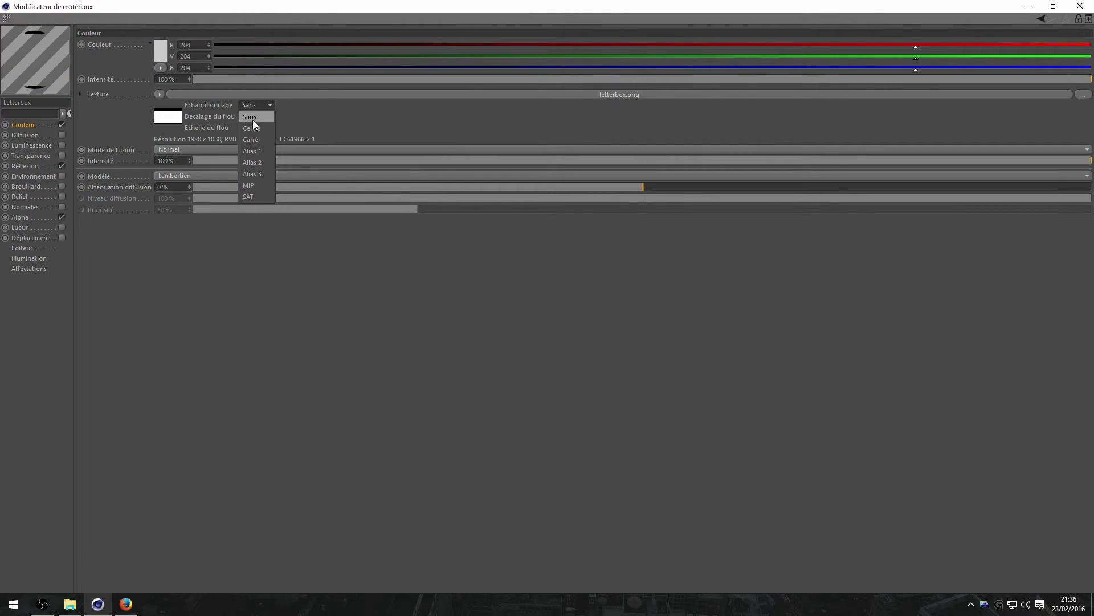
left_click(305, 127)
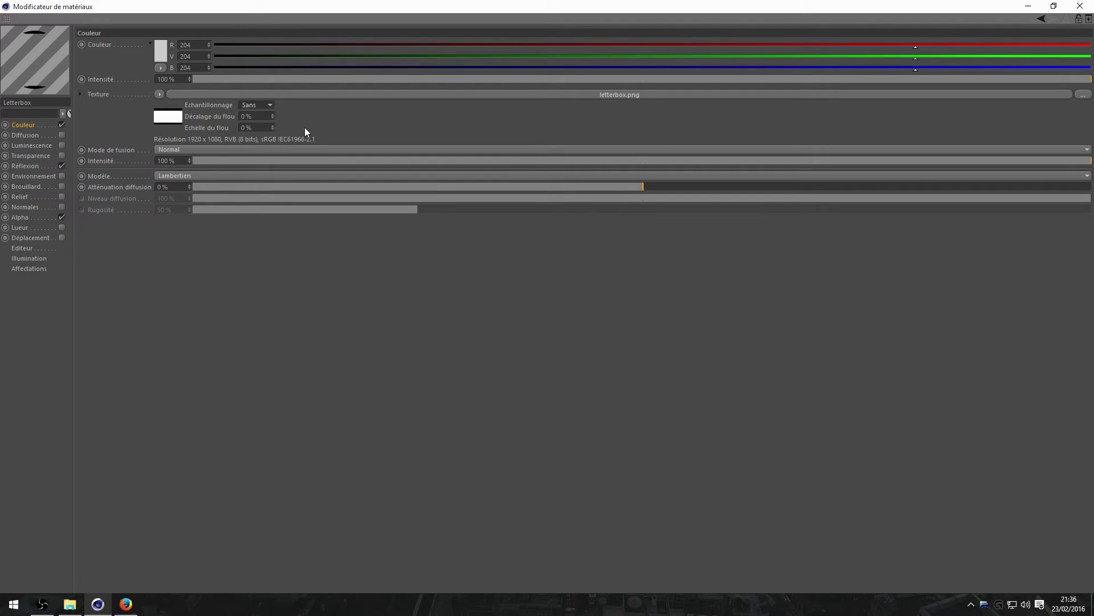
left_click(35, 217)
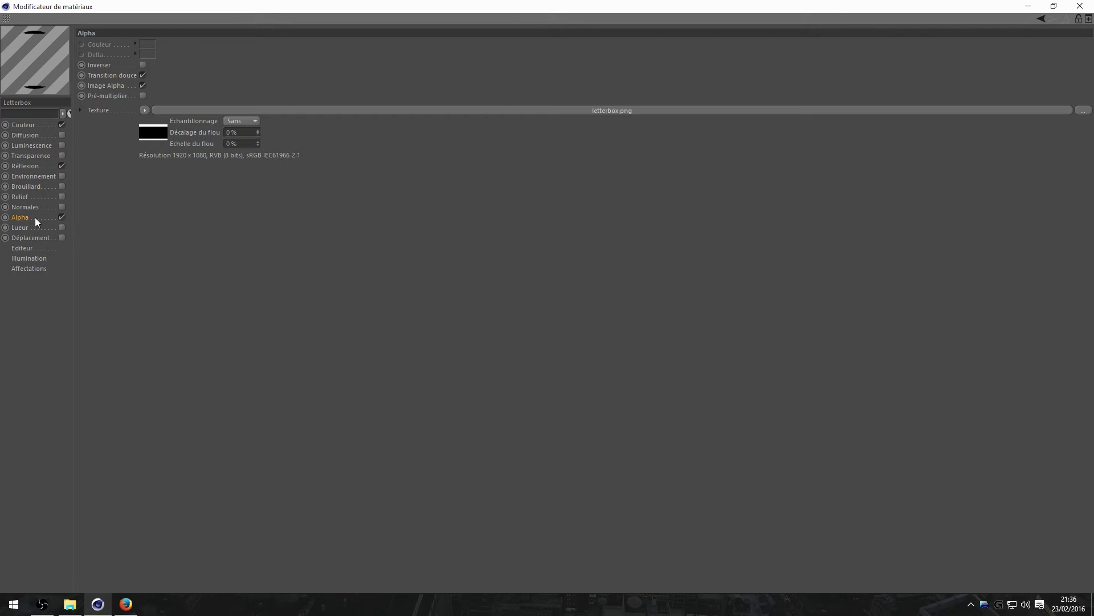
left_click(1083, 110)
left_click(279, 132)
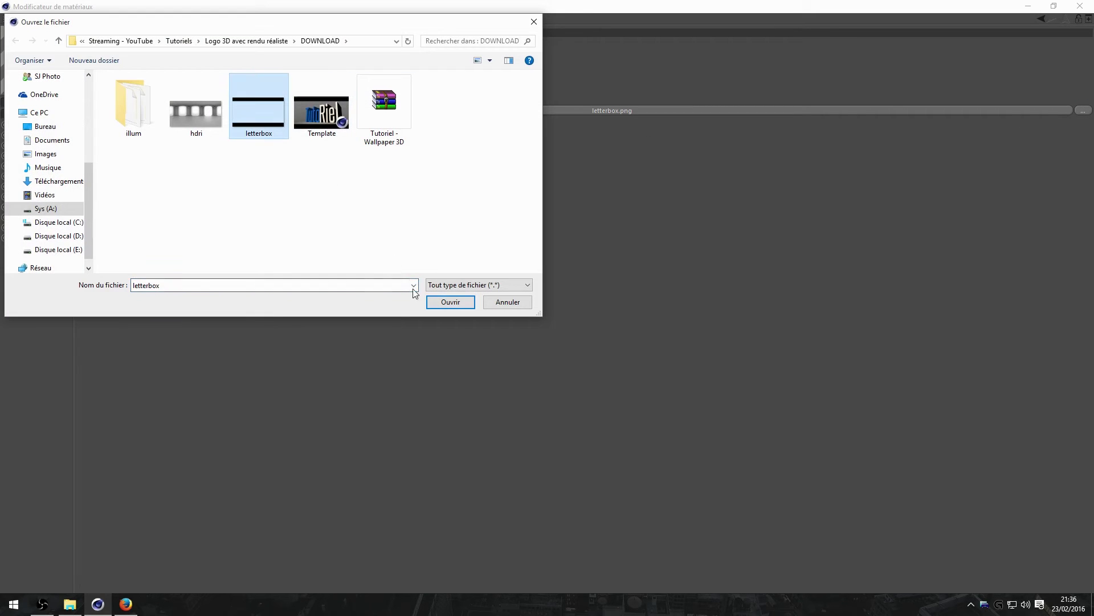
left_click(433, 302)
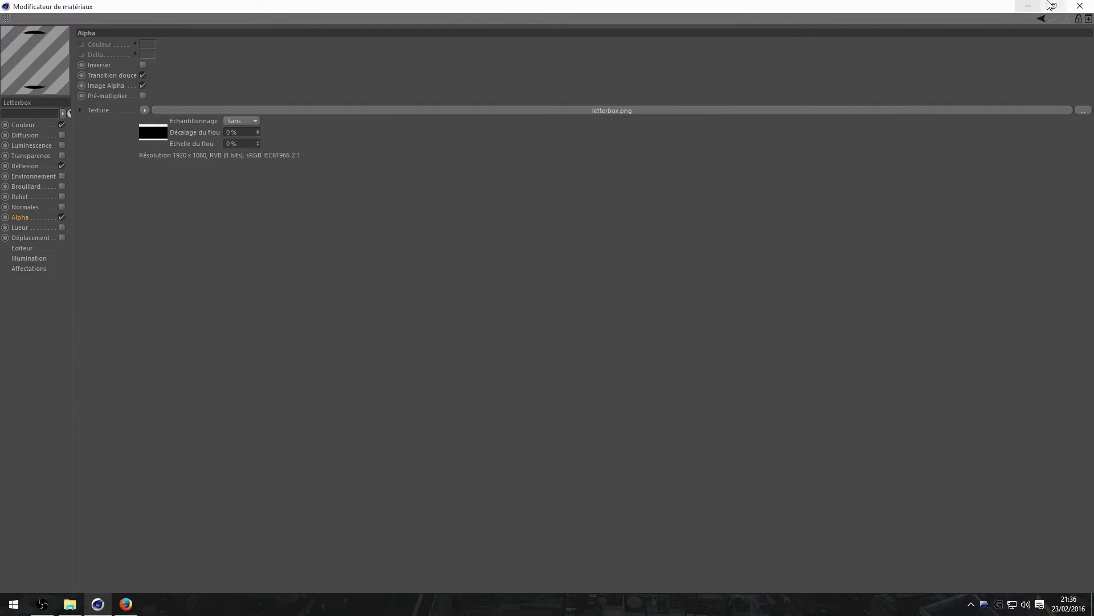
left_click(1080, 5)
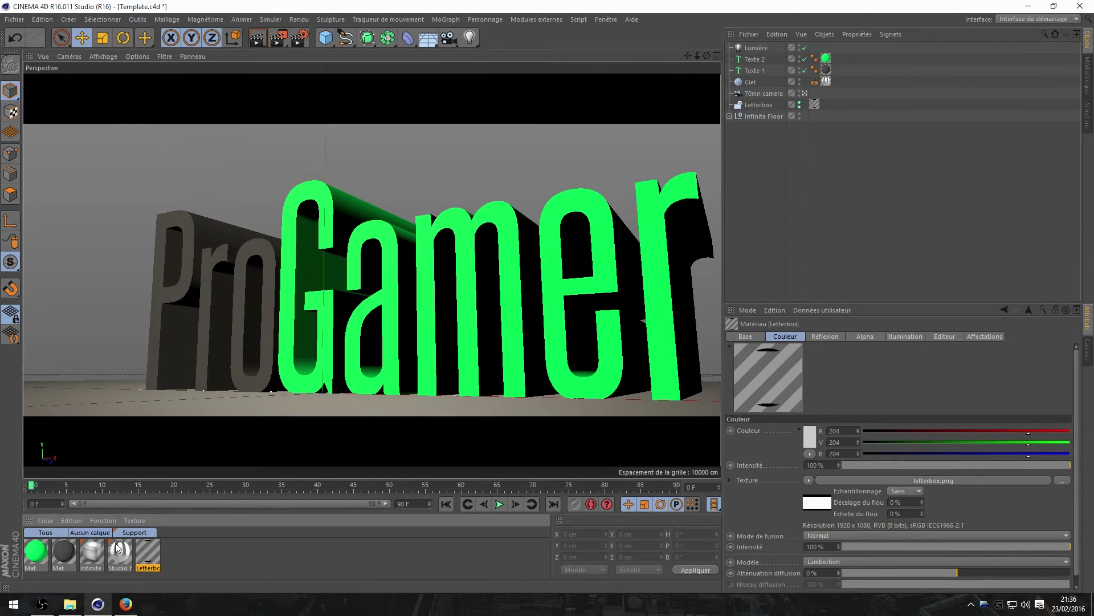
Step: Load the hdri image from the DOWNLOAD folder as the Studio HDRI material's luminance texture and close the material editor
double_click(119, 551)
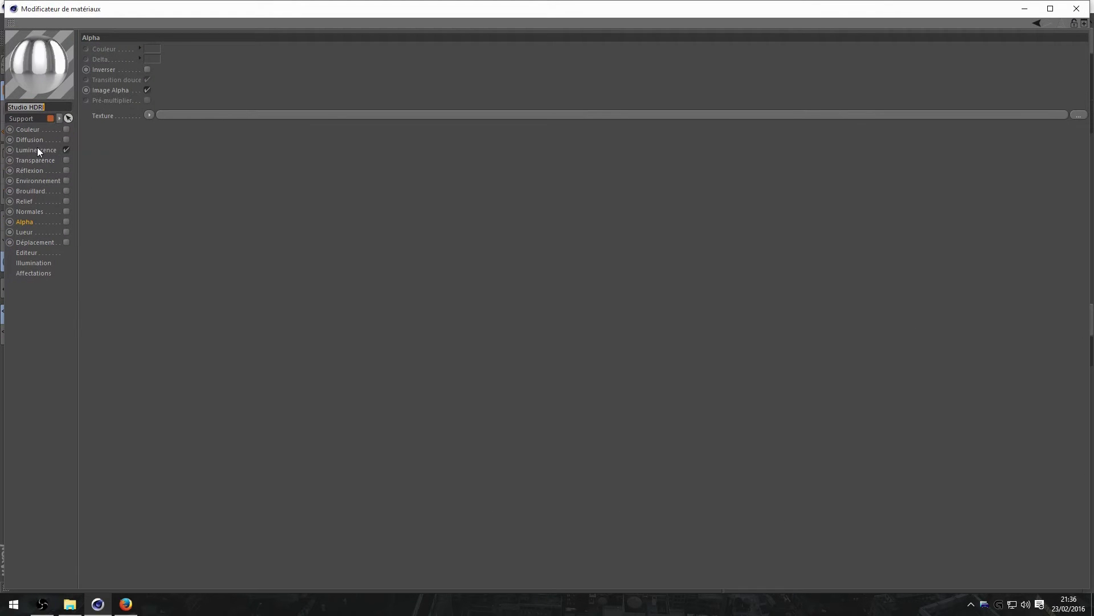
left_click(33, 132)
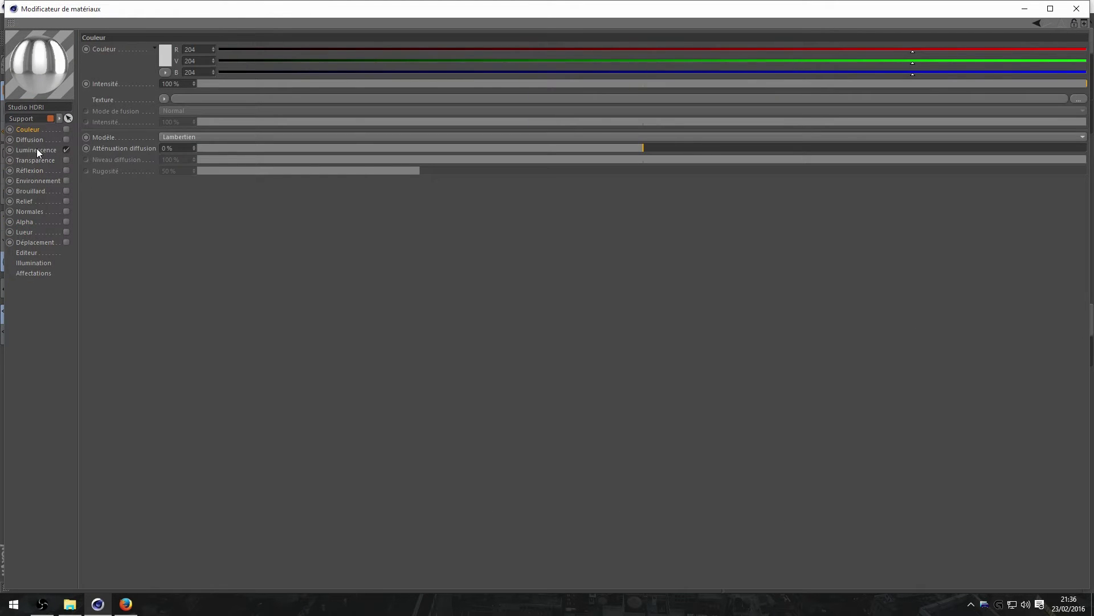
left_click(36, 149)
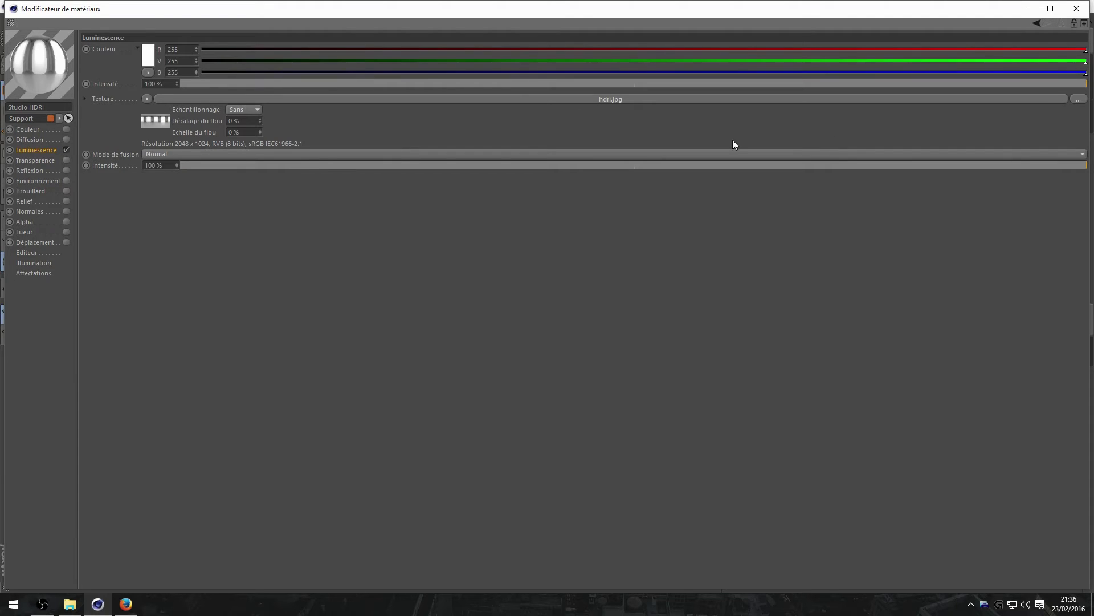
left_click(1079, 100)
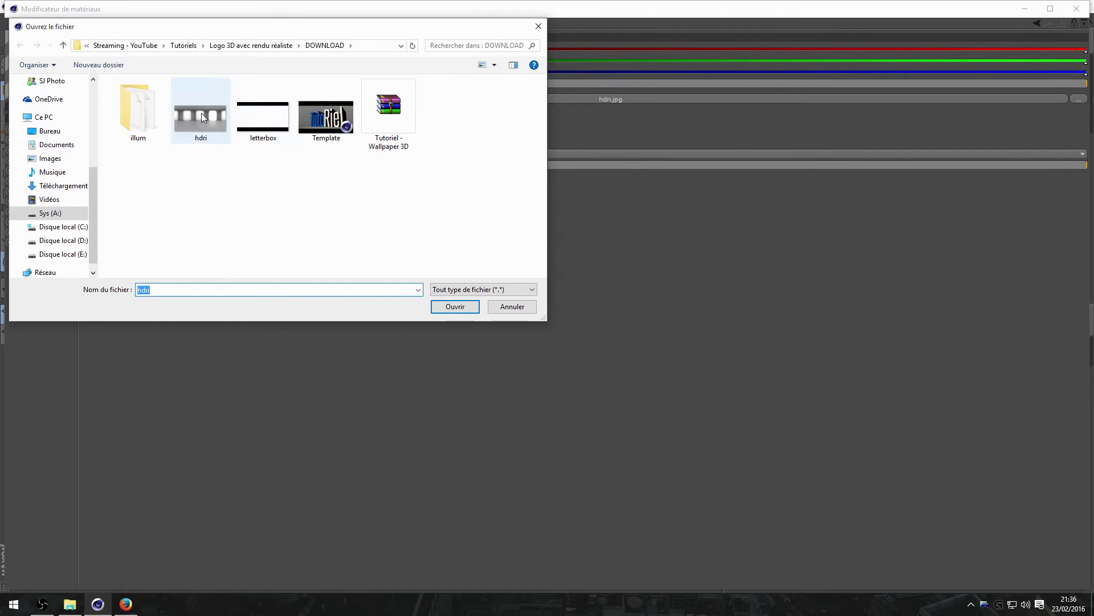
double_click(200, 113)
left_click(237, 110)
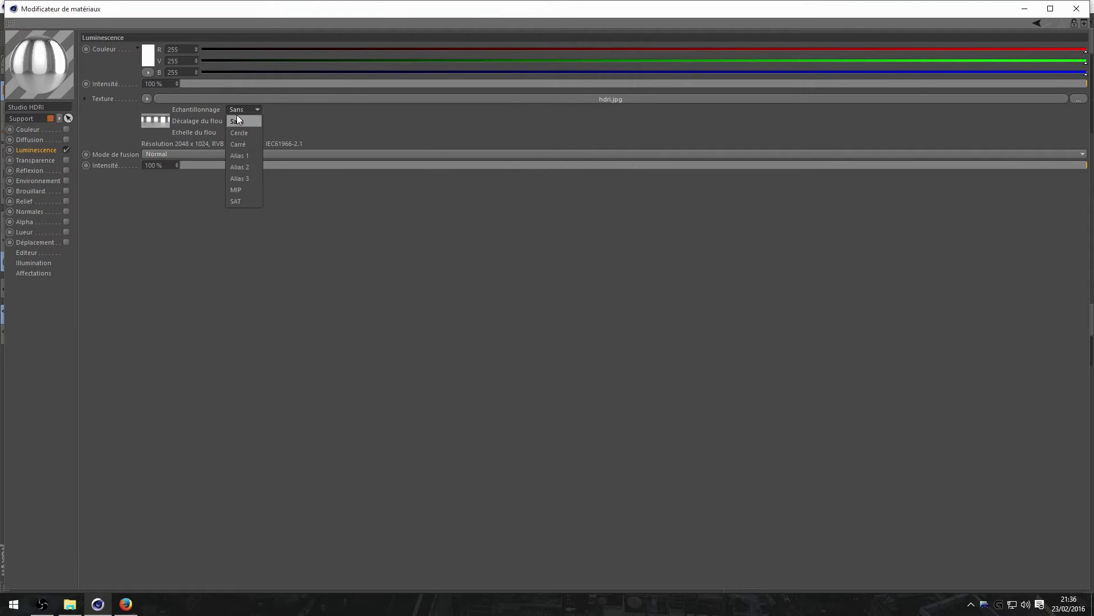
left_click(1084, 3)
left_click(1085, 2)
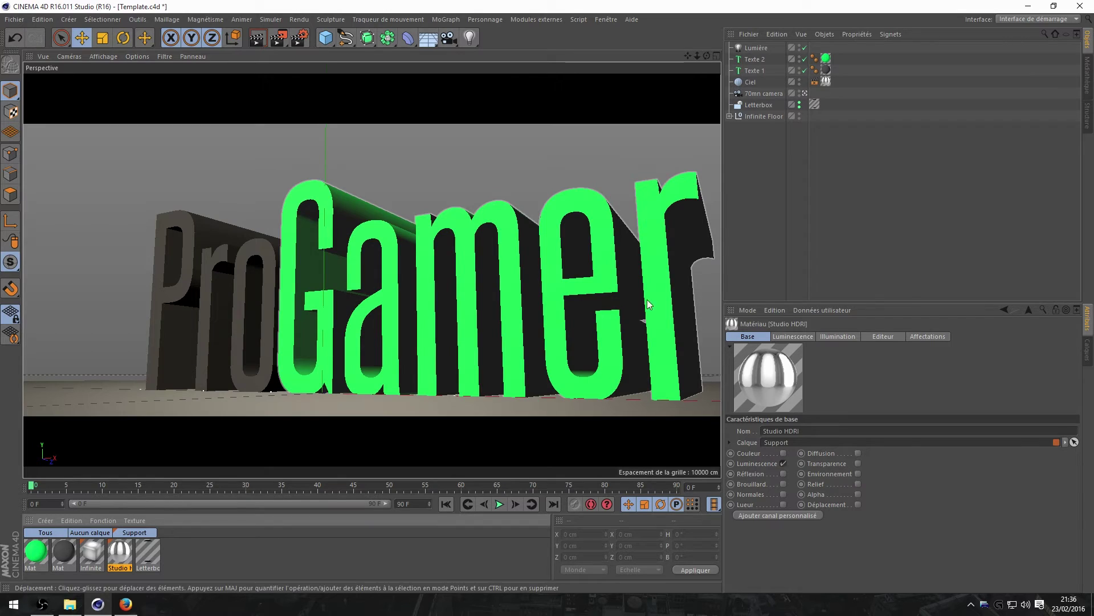
Step: Hide the Letterbox object's black bars in the viewport and show them again
left_click(155, 554)
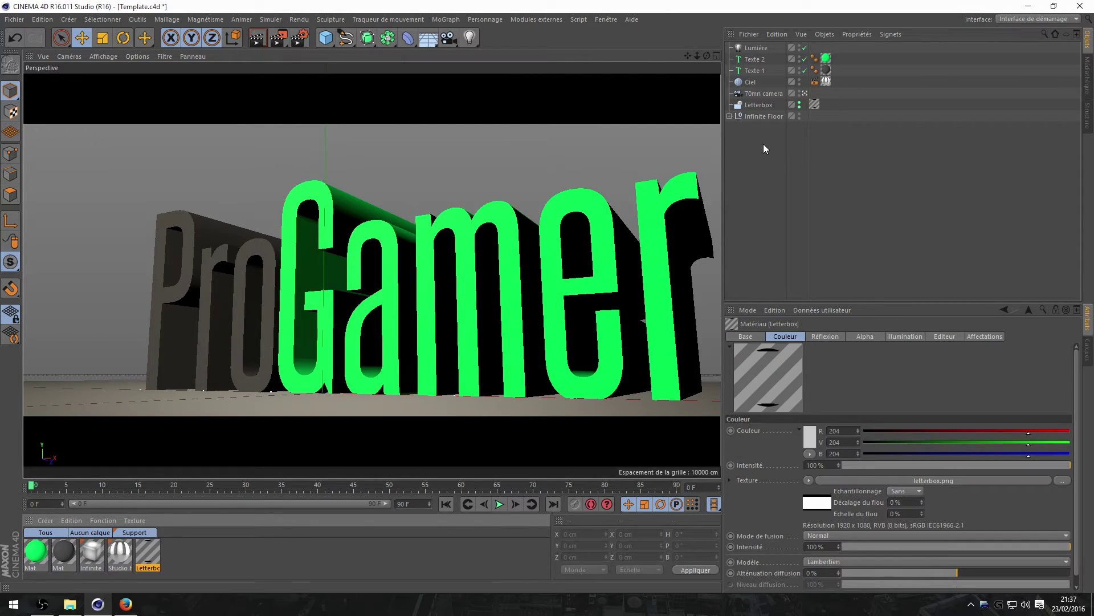
left_click(800, 105)
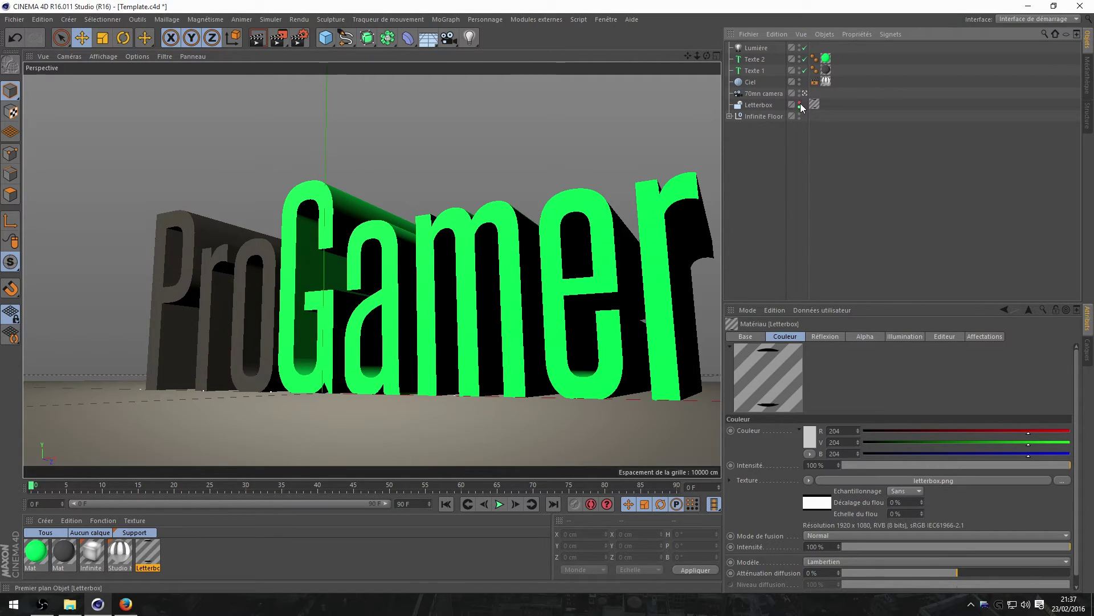
left_click(801, 106)
left_click(800, 105)
left_click(800, 105)
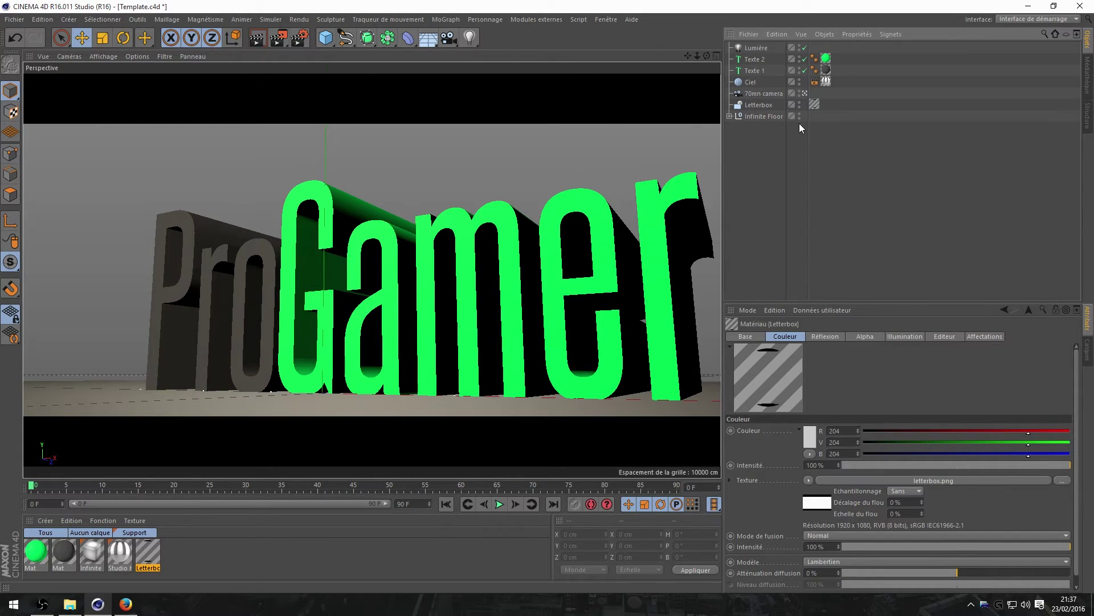
Step: Open the render settings and examine the output size and its presets
left_click(305, 41)
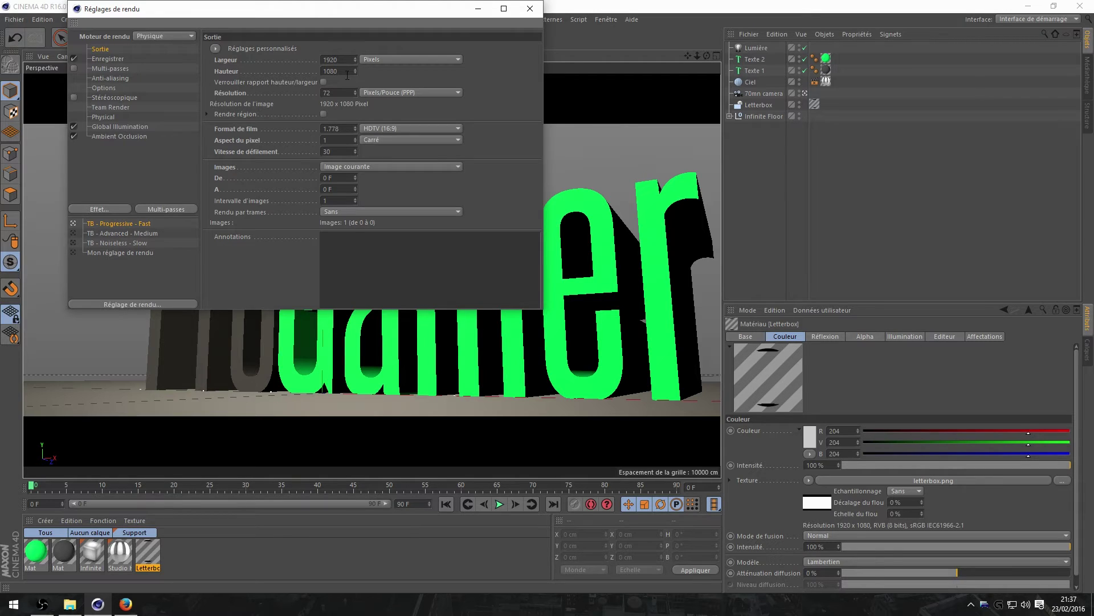
left_click_drag(338, 60, 317, 60)
left_click(216, 48)
left_click(379, 78)
Step: Set the render to save as RENDU FINAL in the DOWNLOAD folder, keeping the Photoshop (PSD) format
left_click(105, 59)
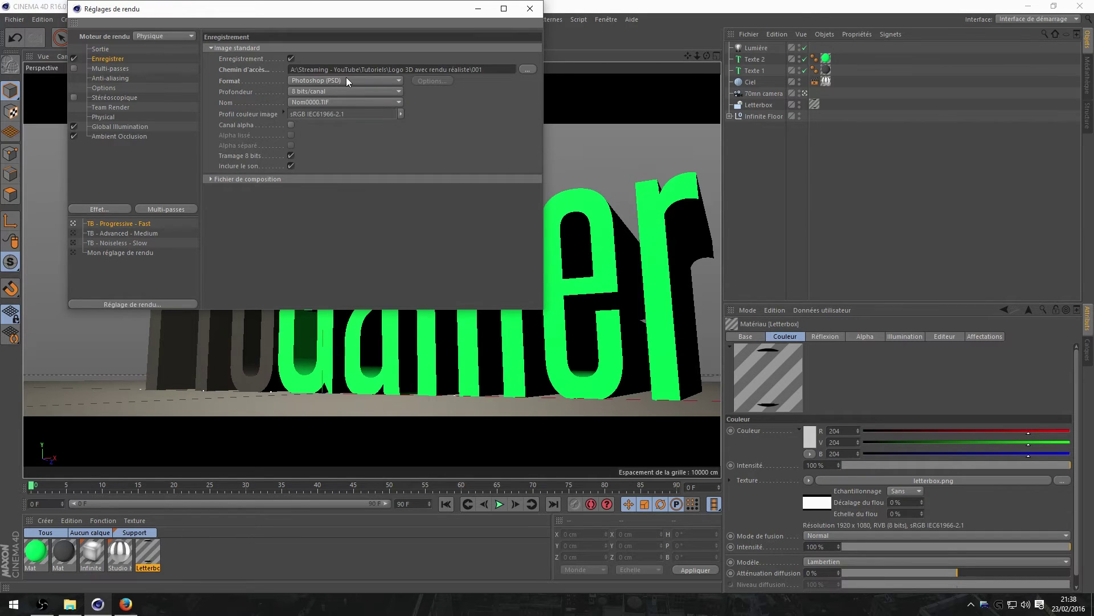
left_click(528, 70)
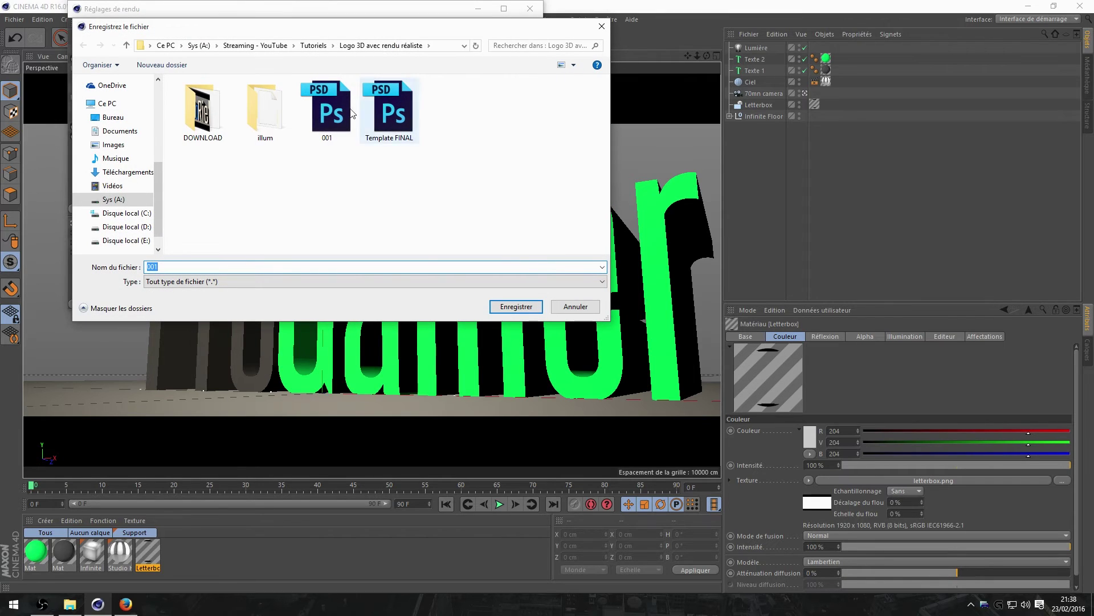
double_click(222, 128)
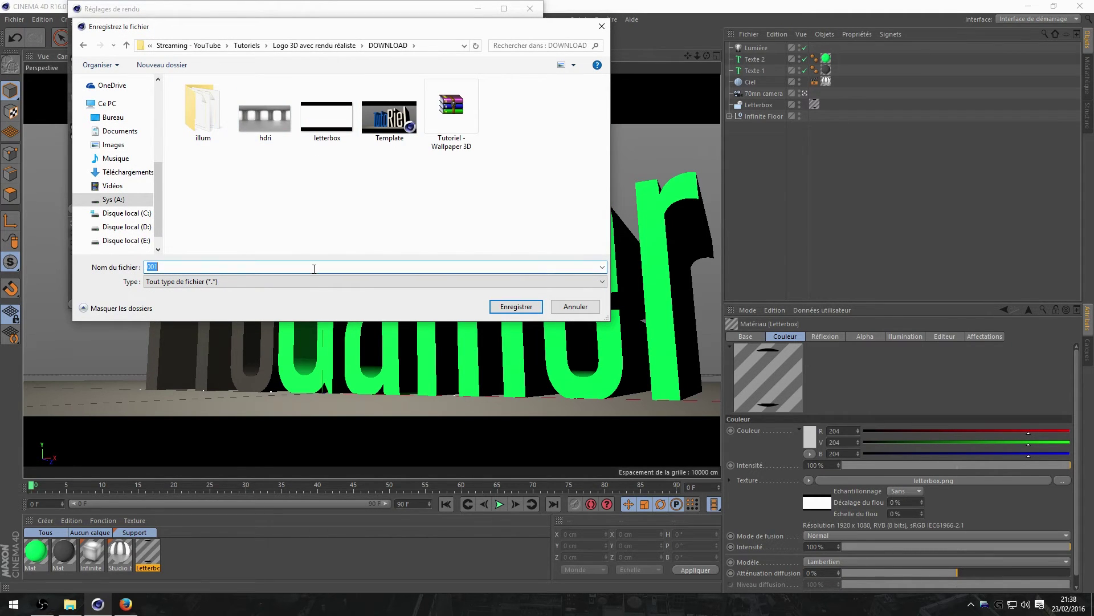
type("RENDU FINAL")
left_click(516, 306)
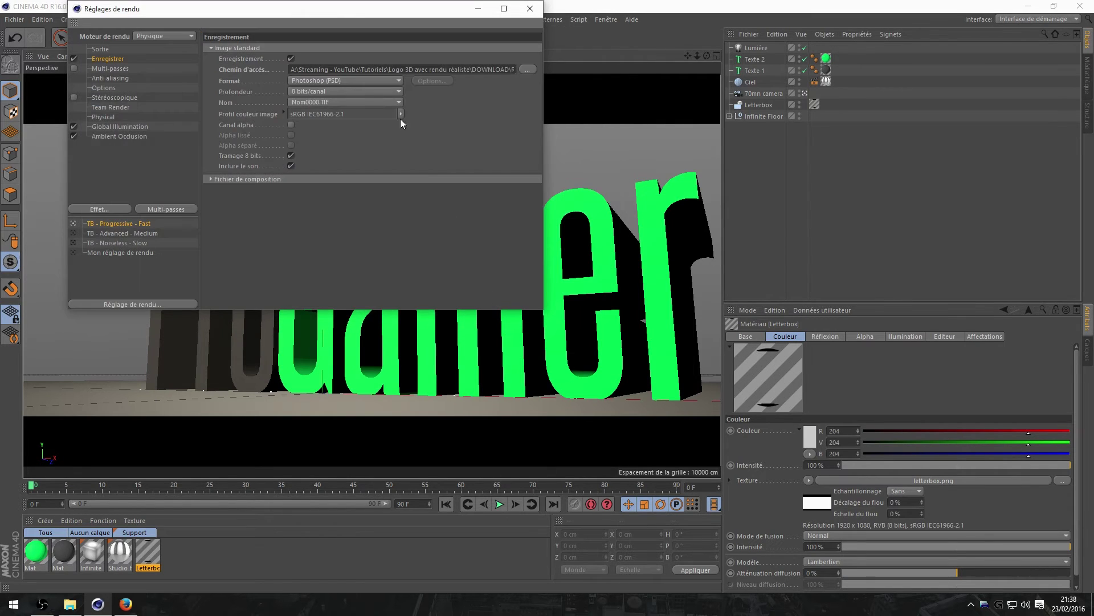
left_click(396, 81)
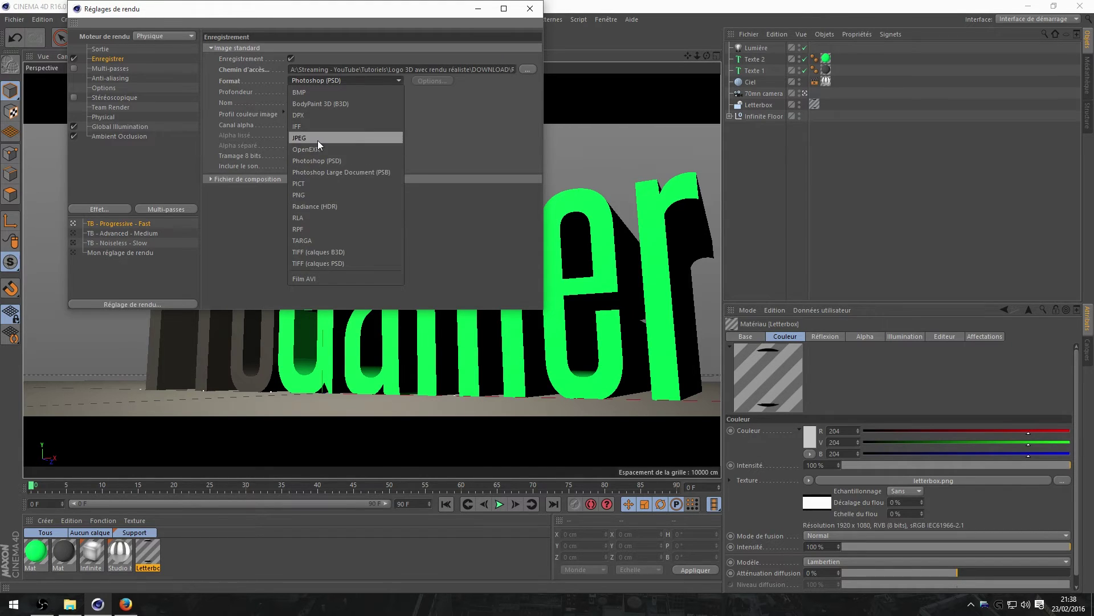
left_click(488, 141)
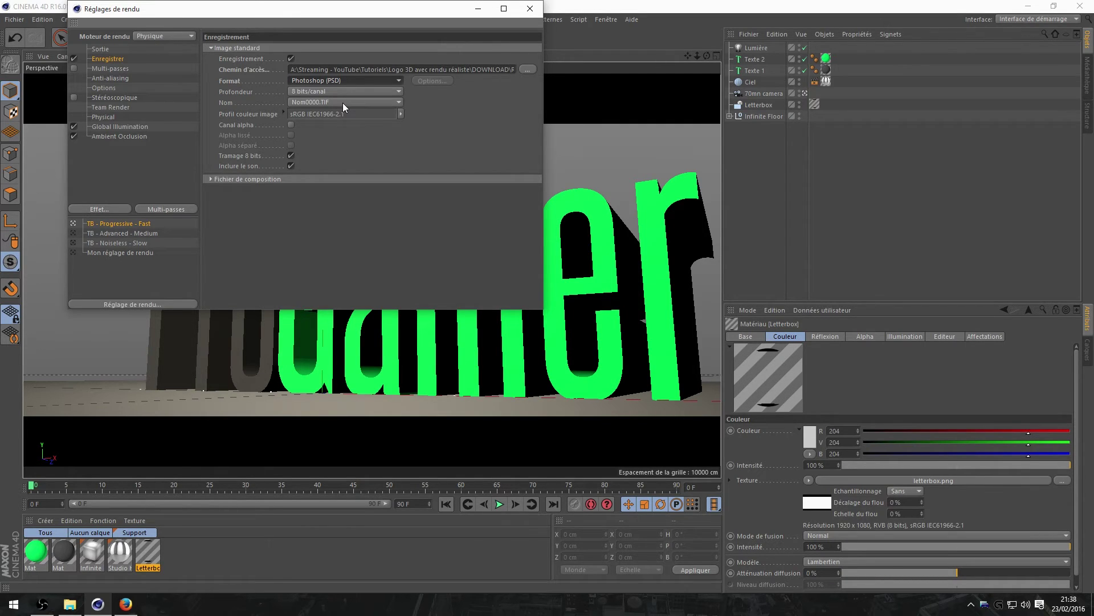
Step: Review the anti-aliasing, options, Team Render, physical, global illumination and ambient occlusion render settings, and close the render settings
left_click(94, 78)
left_click(104, 89)
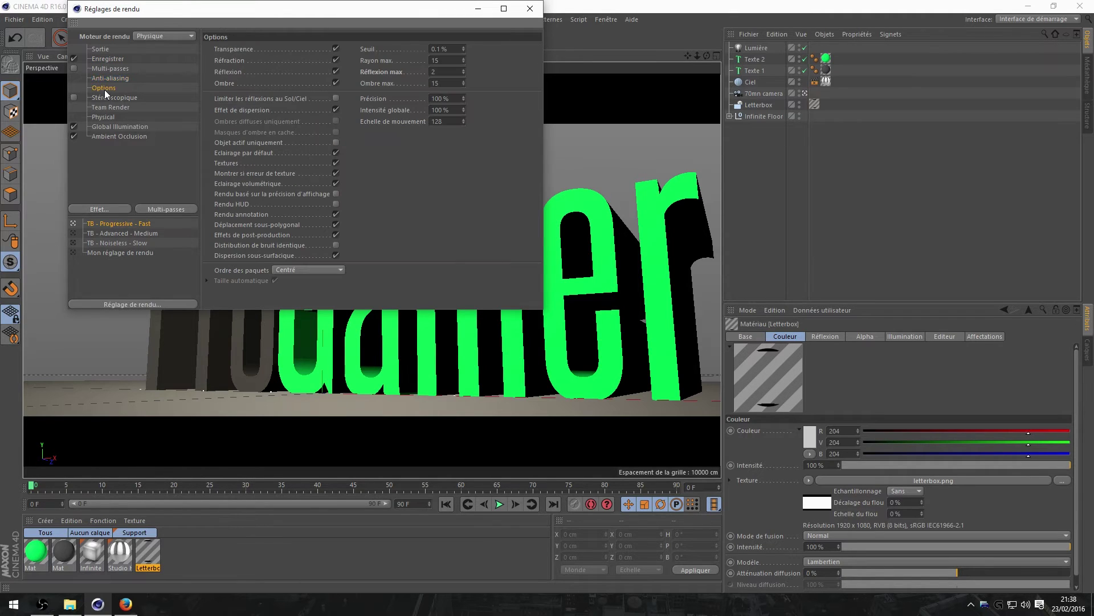
left_click(114, 107)
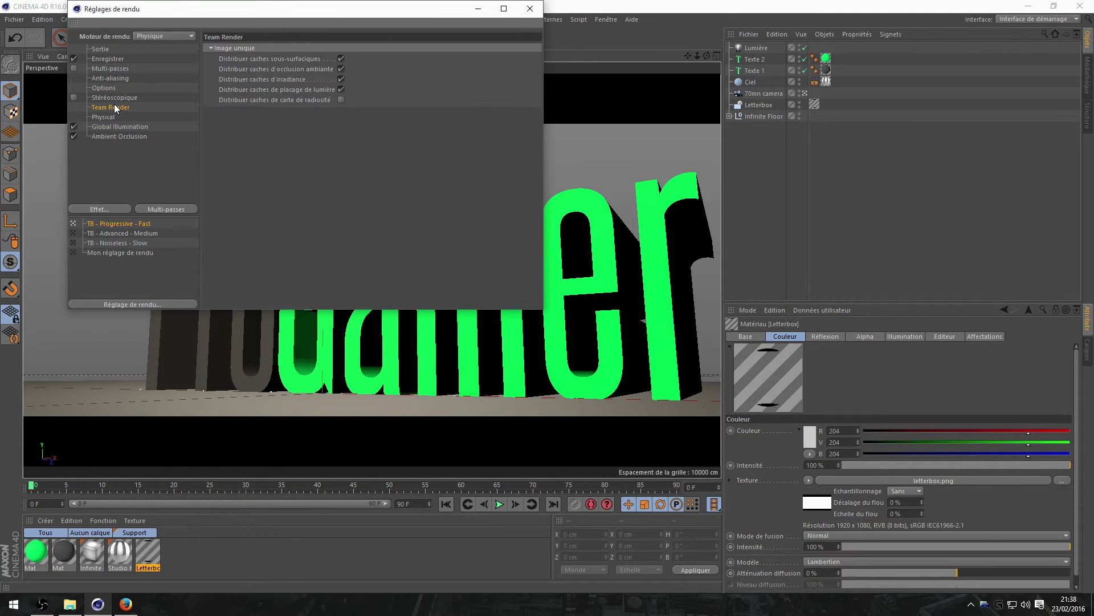
left_click(114, 116)
left_click(119, 126)
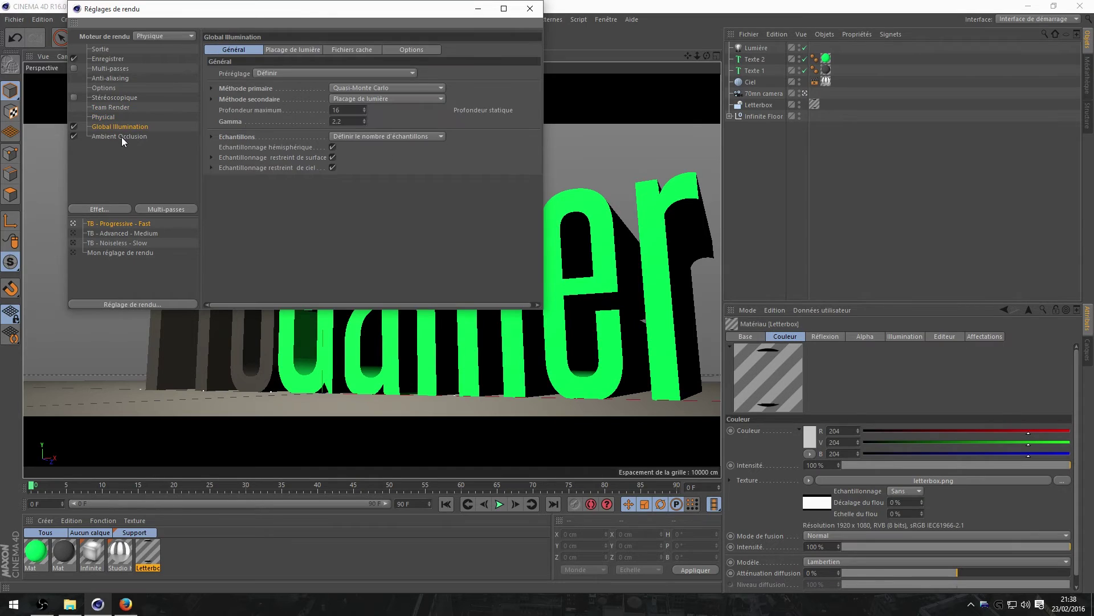
left_click(121, 139)
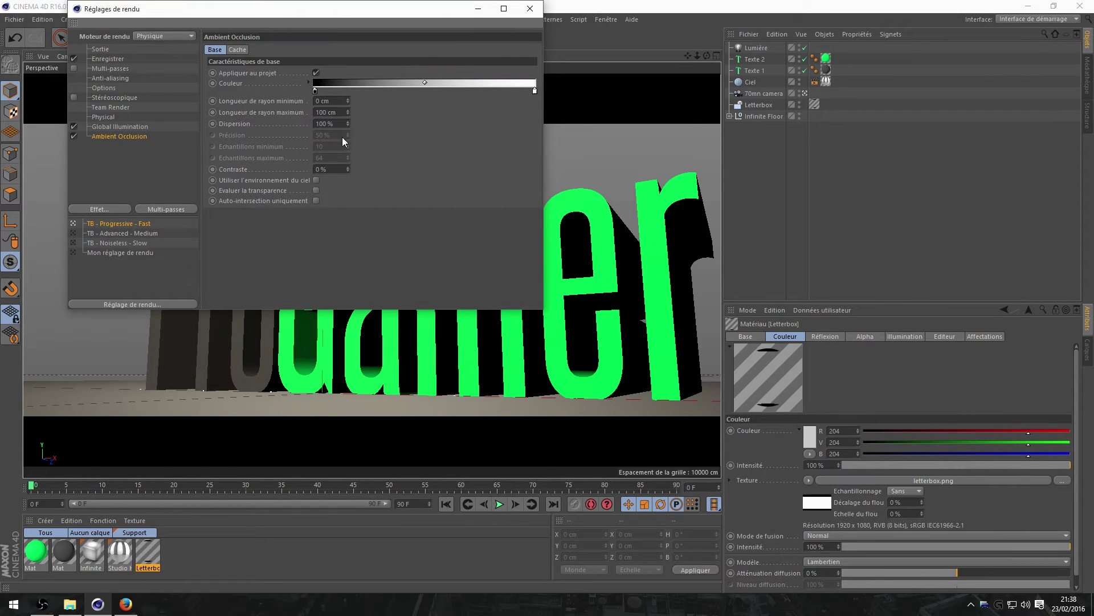
left_click(151, 211)
left_click(530, 10)
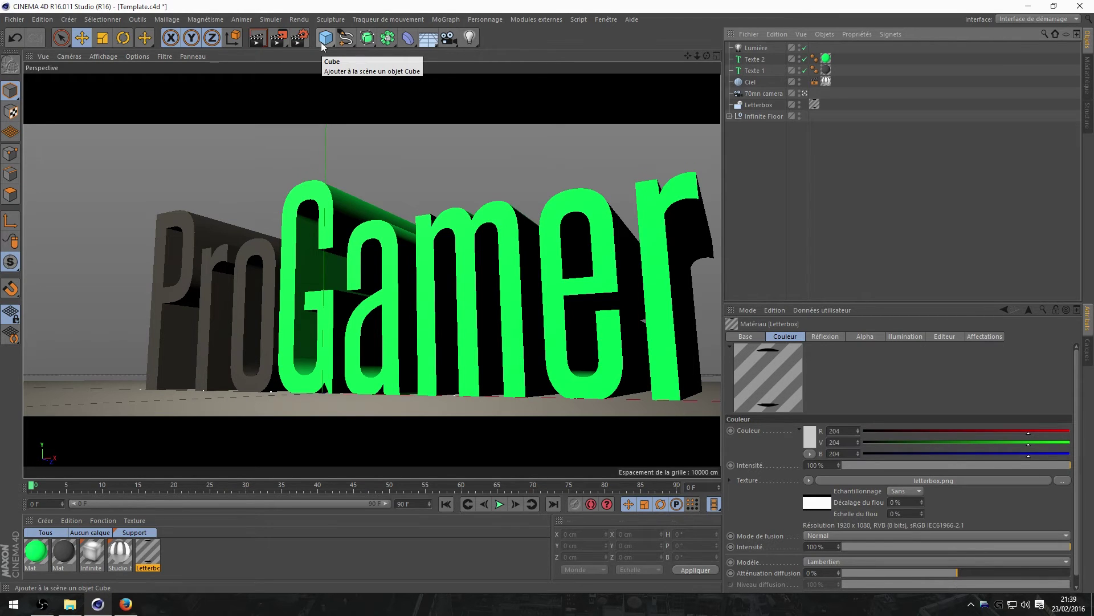
Step: Preview the render in the viewport, stop it and start the full render in the Picture Viewer
left_click(265, 38)
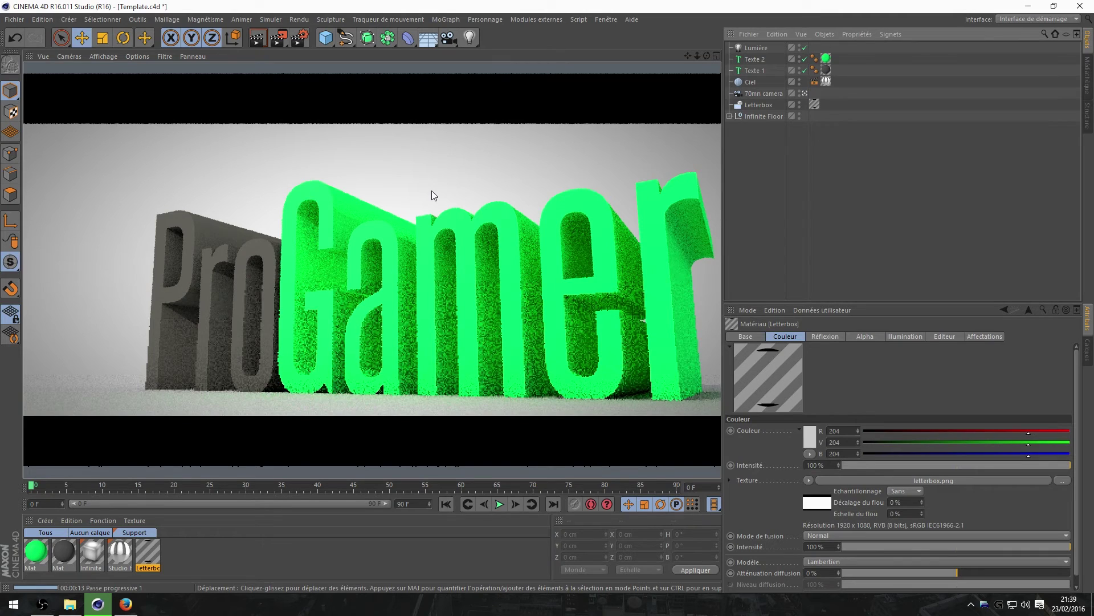
left_click(467, 171)
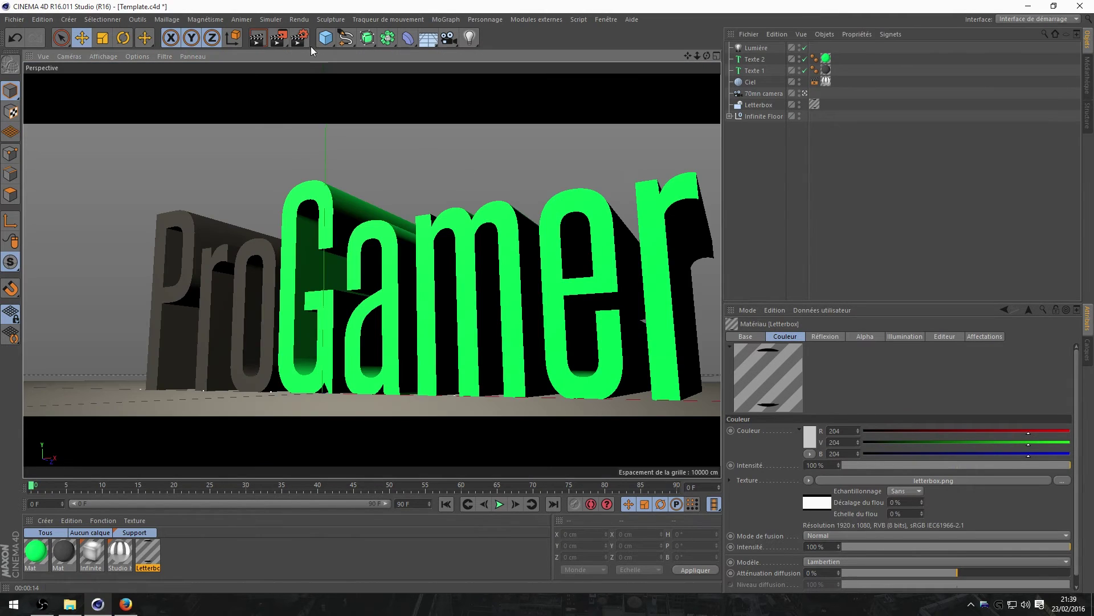
left_click(286, 37)
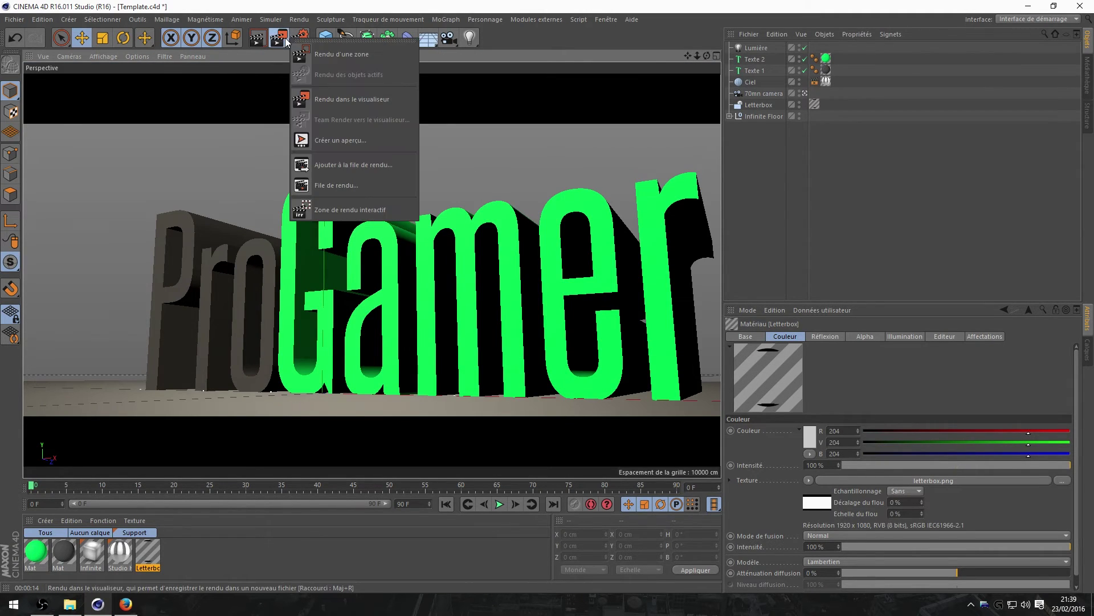
left_click(290, 43)
left_click(288, 42)
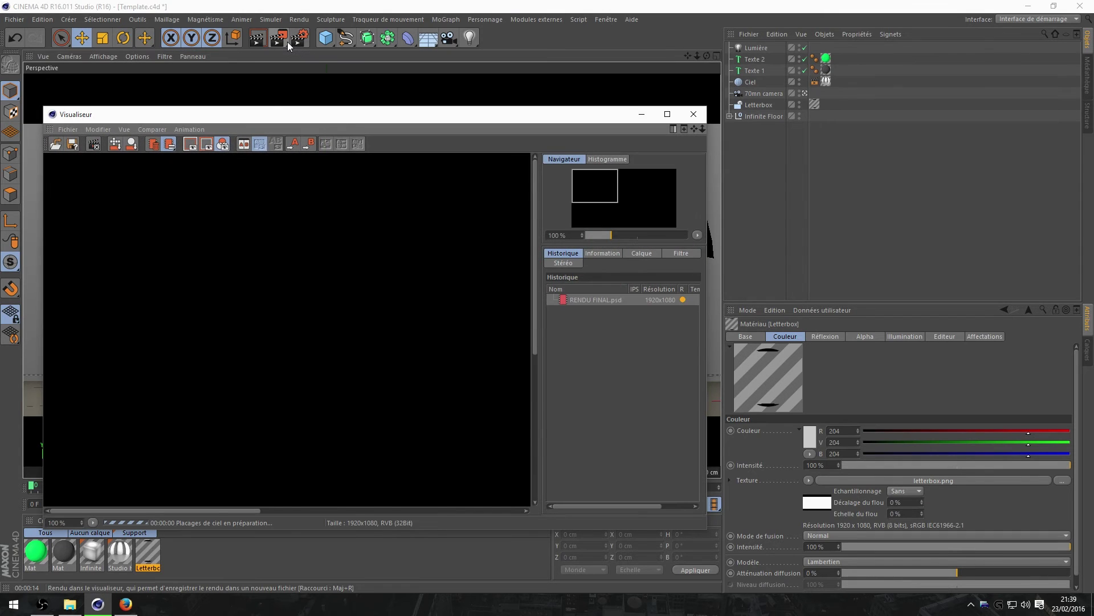
Step: Fit the ongoing RENDU FINAL render to the view and examine the Gamer letters up close
left_click_drag(608, 203, 591, 213)
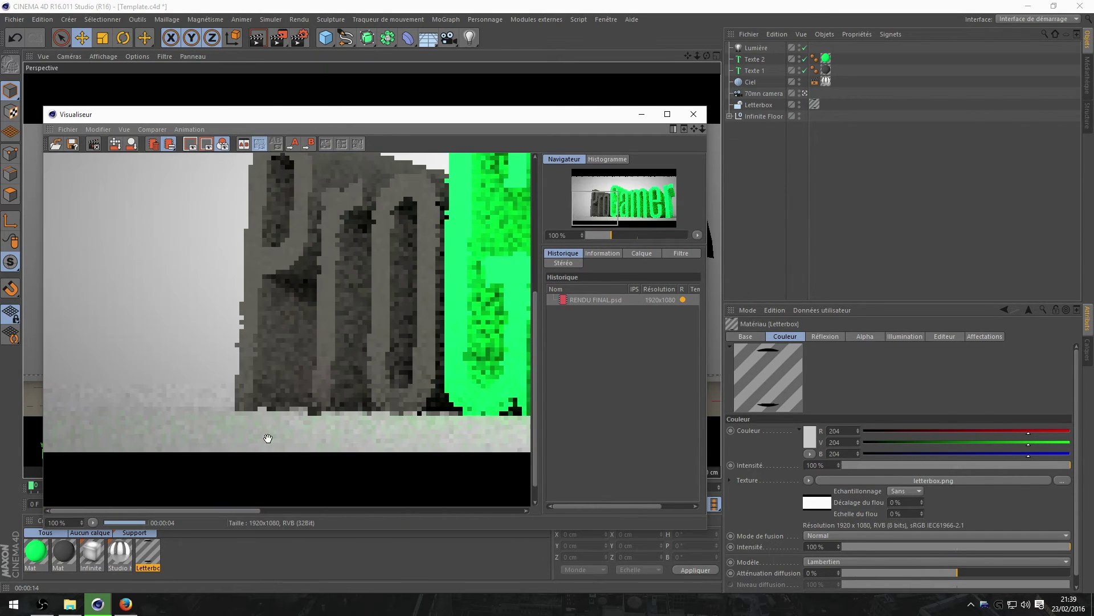
left_click(88, 523)
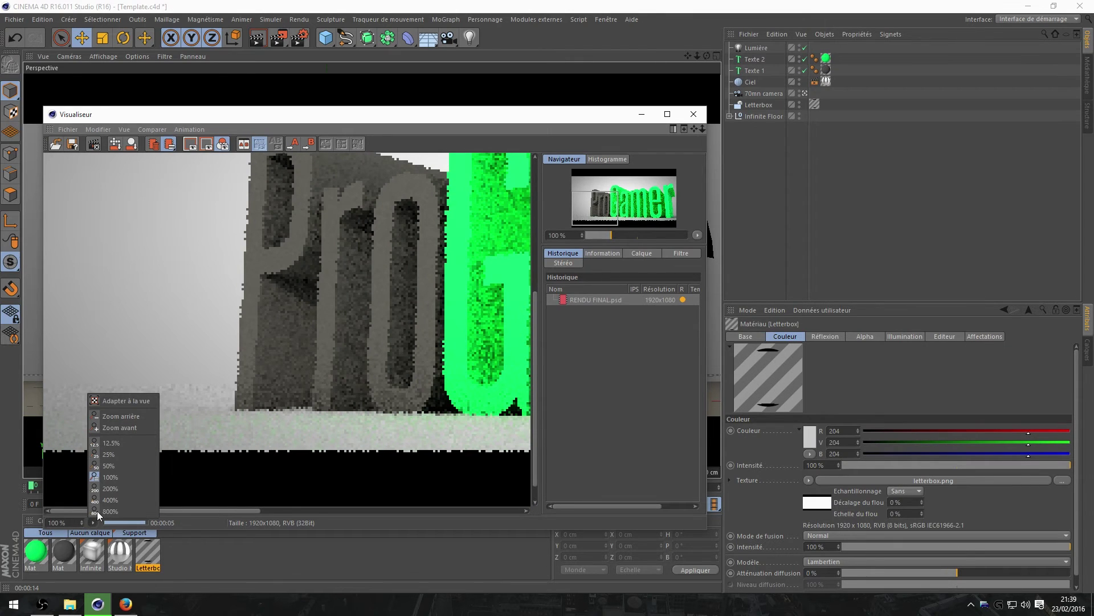
left_click(119, 401)
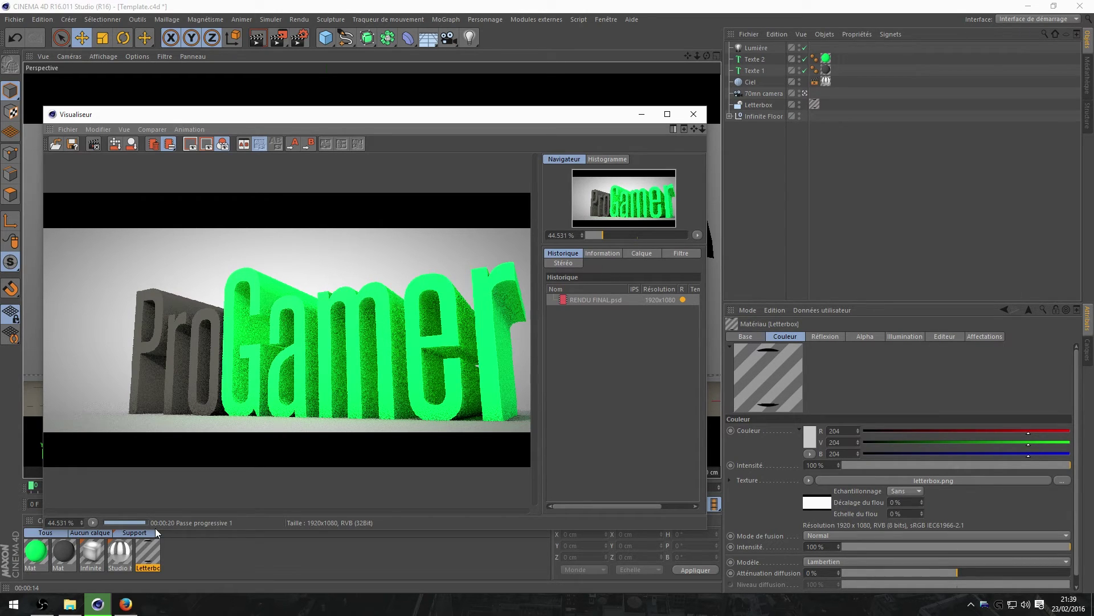
scroll(319, 331, "up", 8)
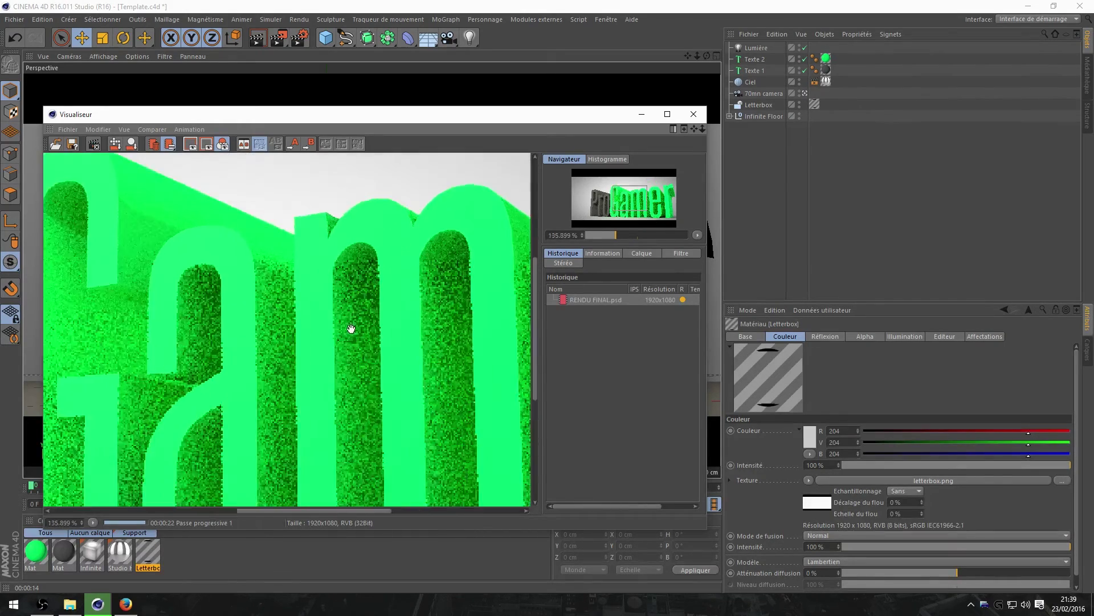
Step: Examine the grain on the letter m of the ongoing render at pixel level, and return to the wider view
scroll(340, 348, "up", 2)
scroll(339, 349, "down", 3)
scroll(313, 327, "up", 4)
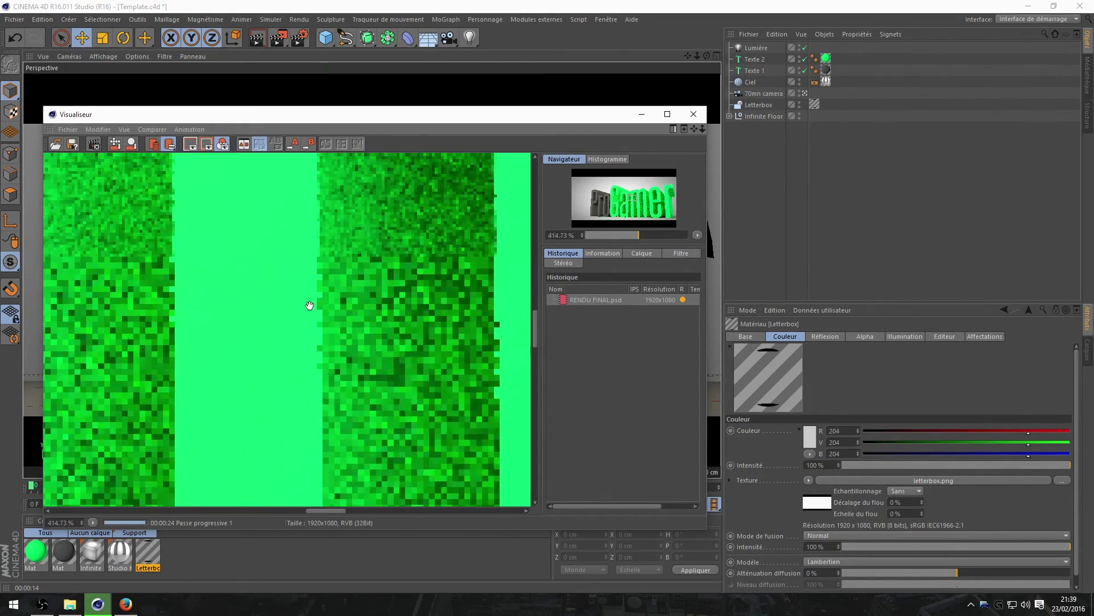
scroll(333, 314, "down", 11)
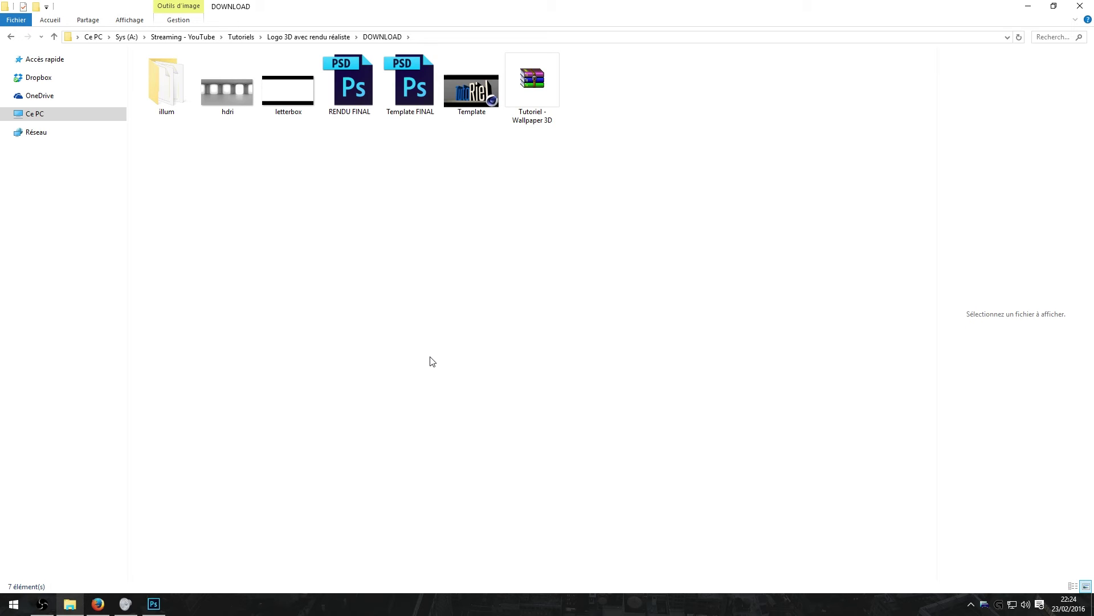
Step: Switch to Photoshop with Template FINAL.psd open and start importing an embedded file into it
left_click(433, 98)
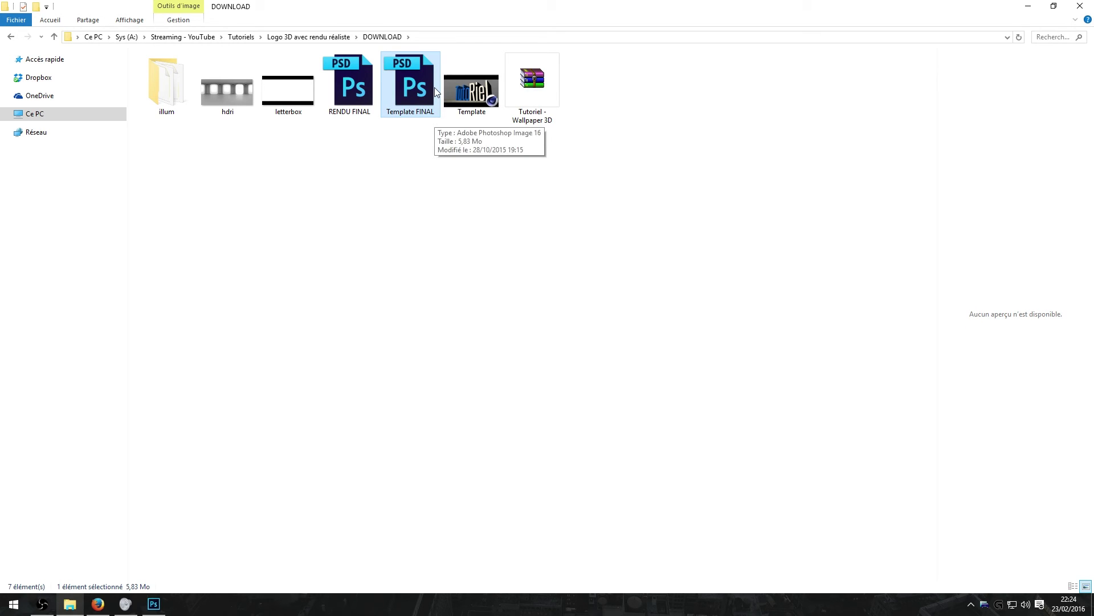
left_click(164, 613)
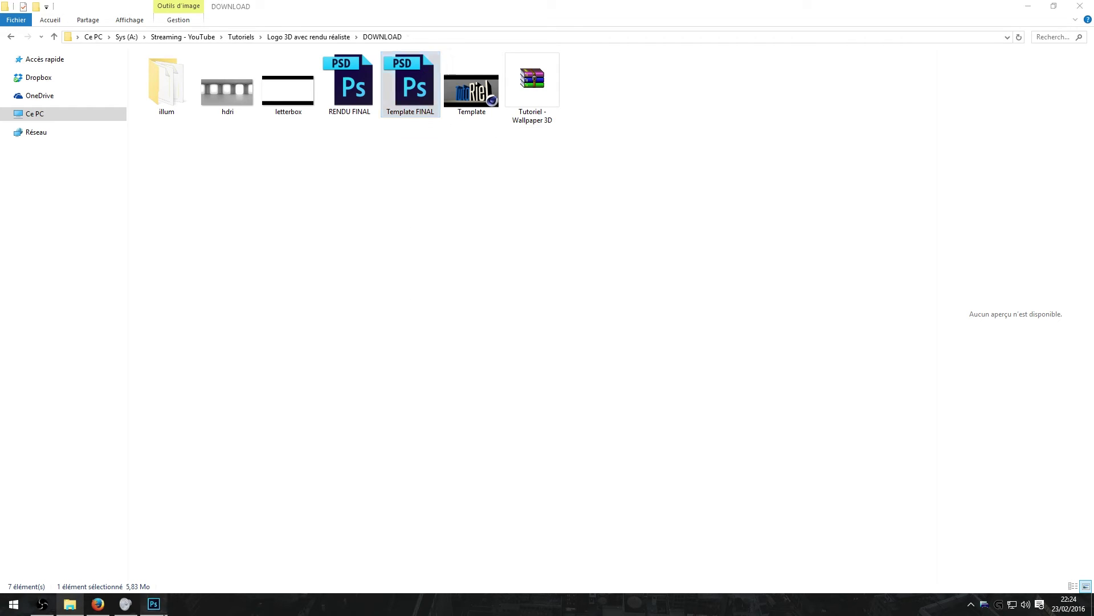
left_click(39, 9)
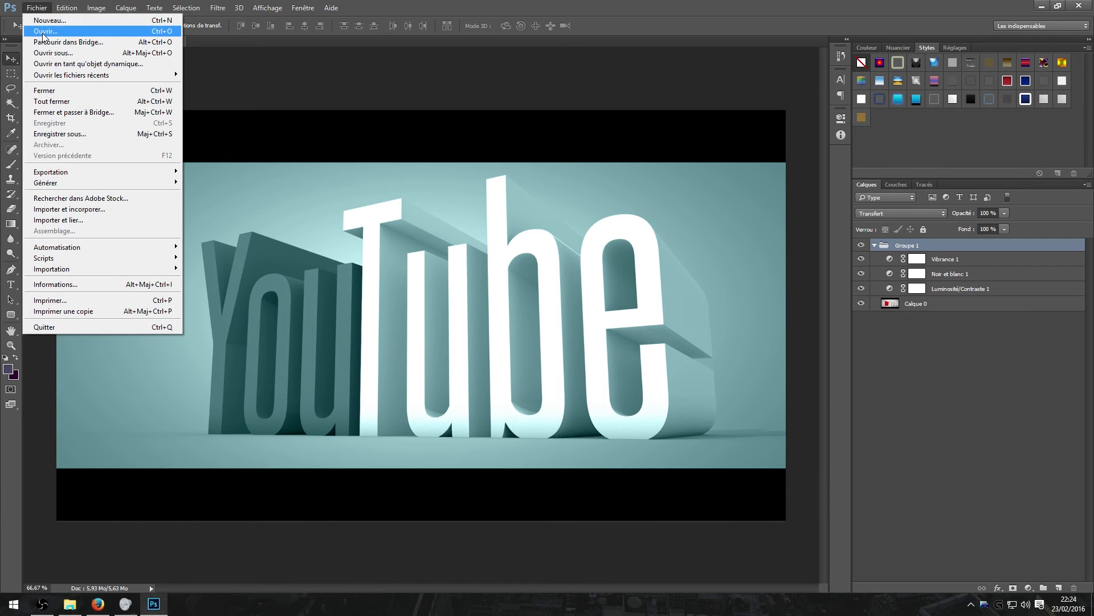
mouse_move(100, 174)
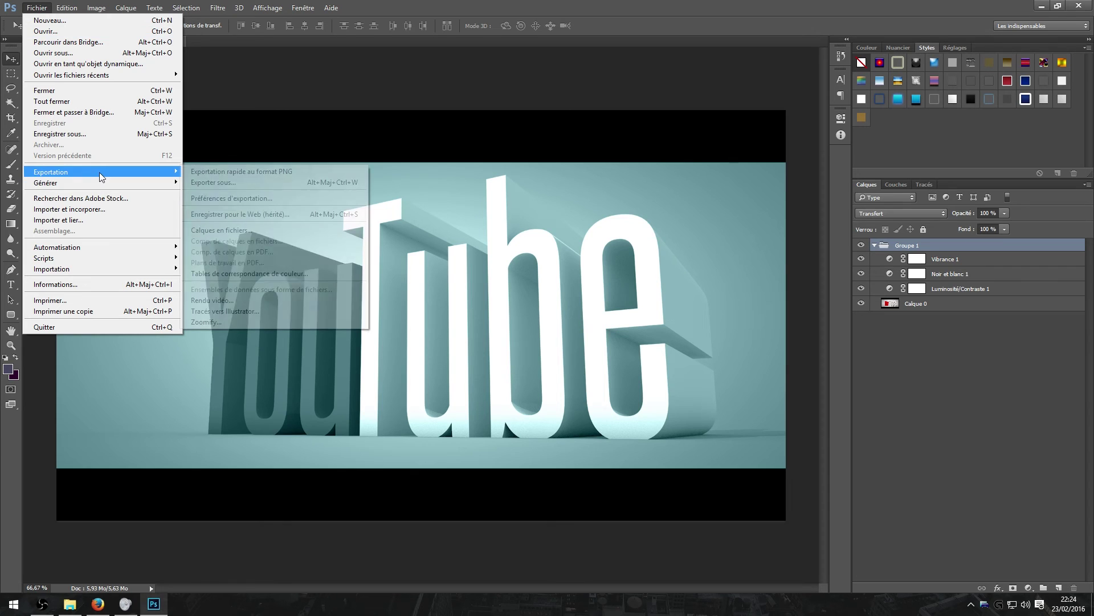
left_click(100, 209)
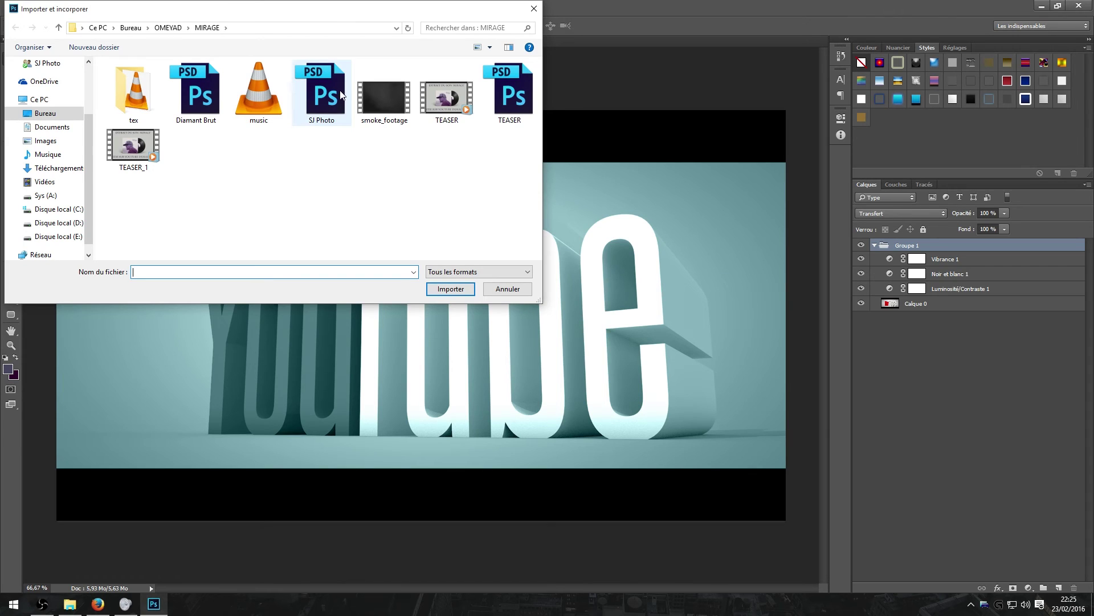
Step: Embed RENDU FINAL from the Sys (A:) folder Streaming - YouTube/Tutoriels/Logo 3D avec rendu réaliste/DOWNLOAD at its original size
left_click(49, 196)
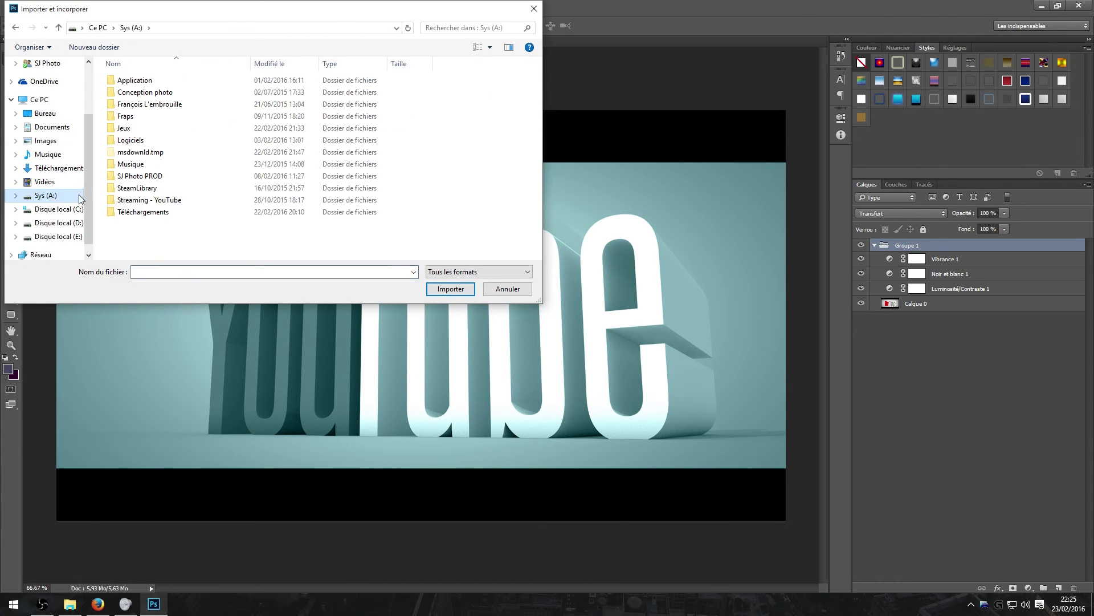
double_click(155, 204)
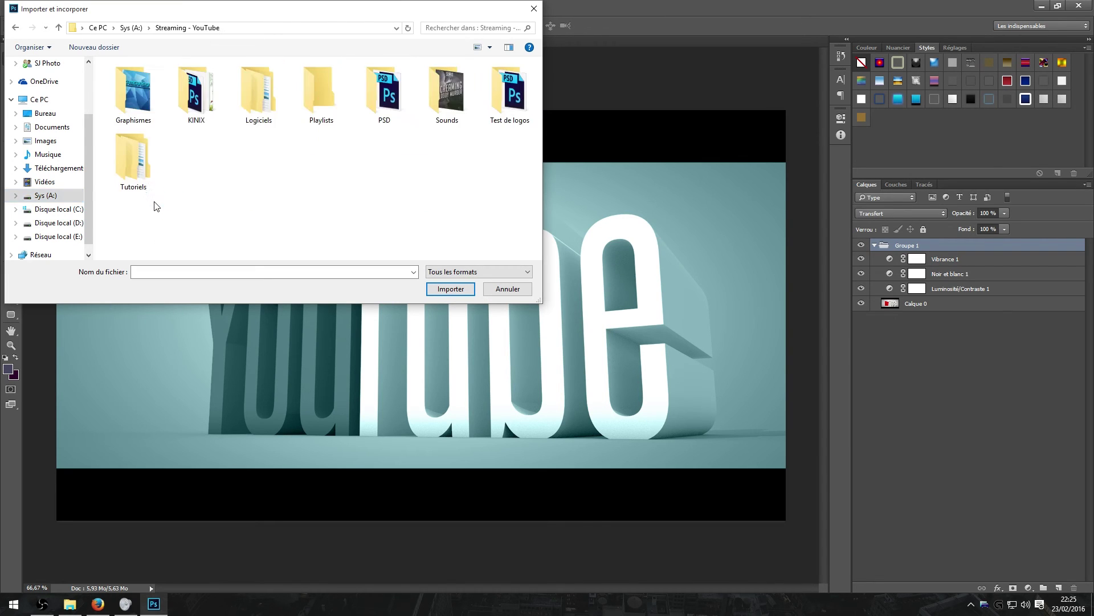
double_click(145, 164)
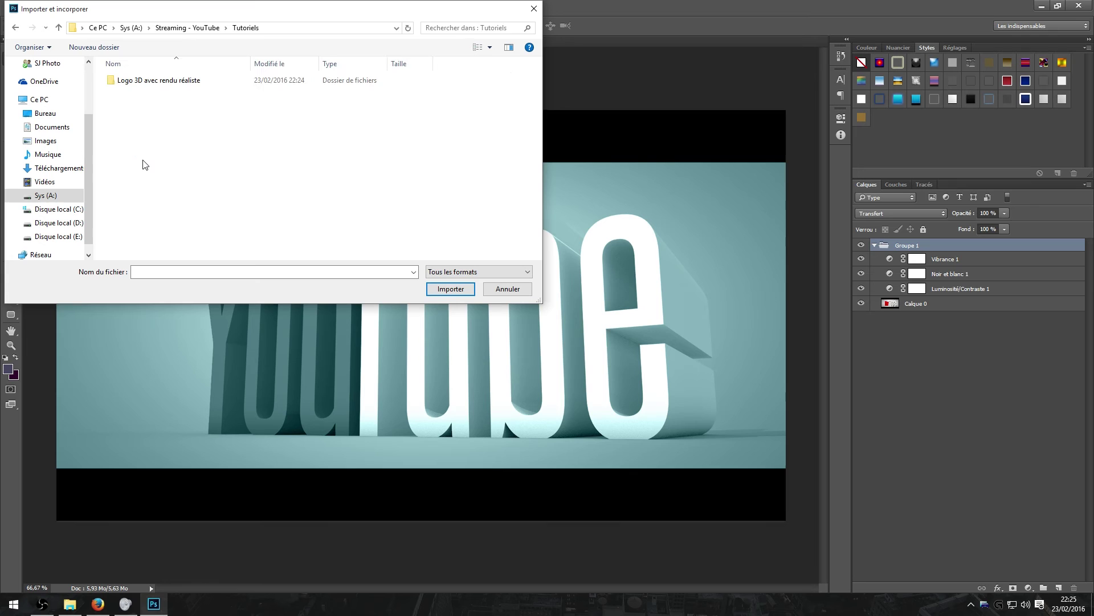
double_click(142, 81)
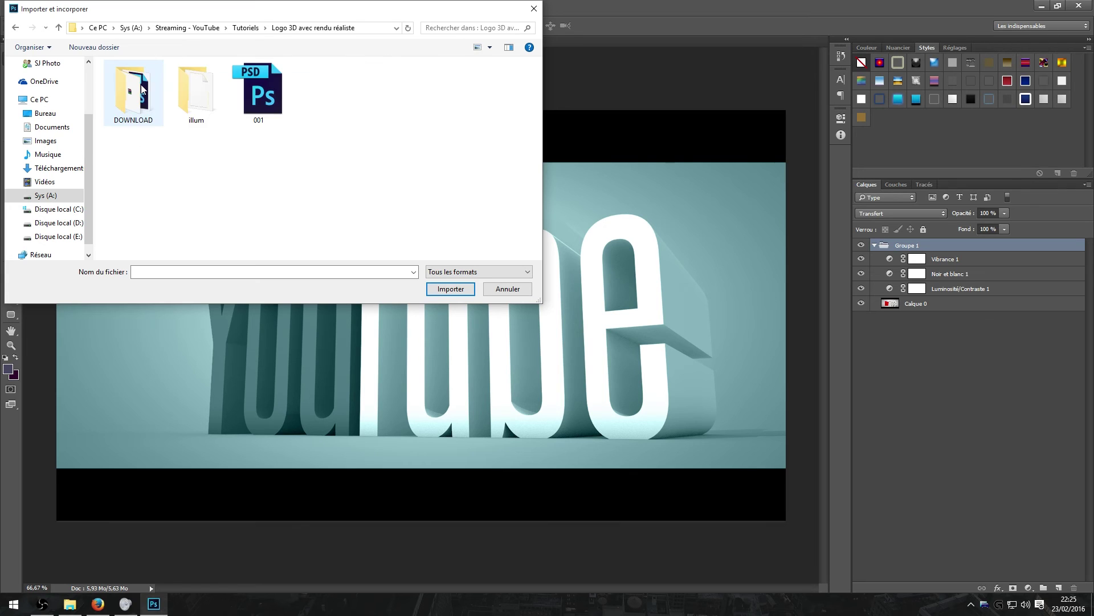
double_click(138, 114)
left_click(321, 91)
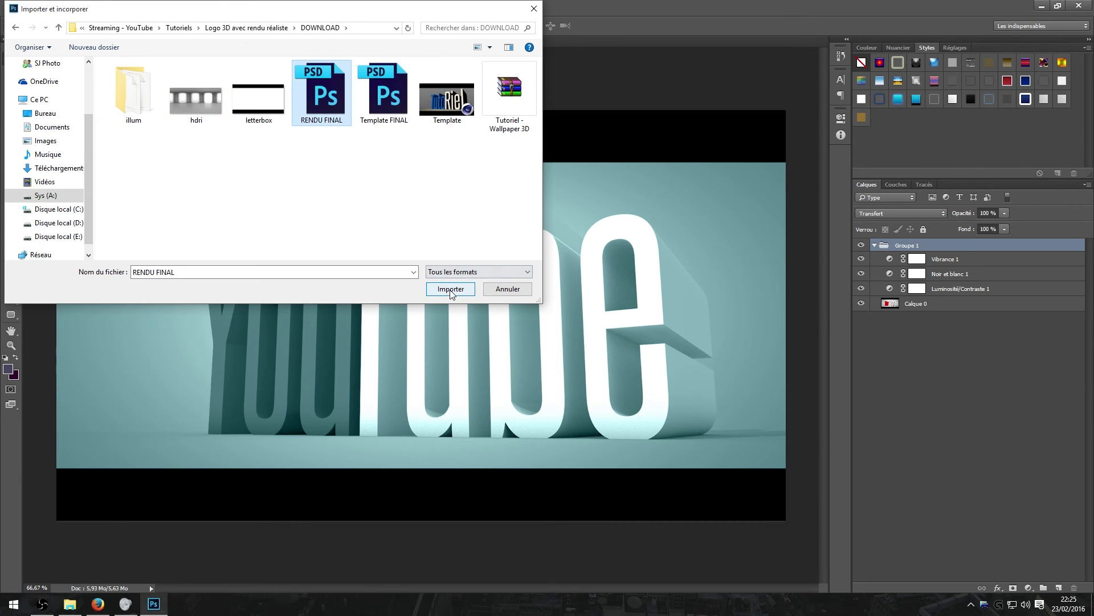
left_click(450, 288)
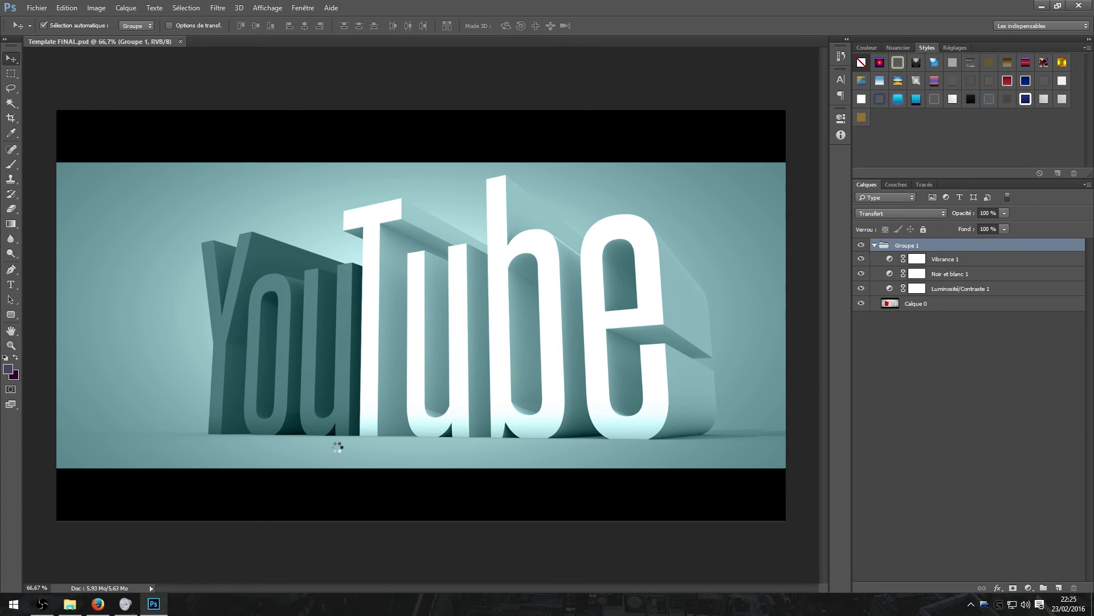
key("ctrl+t")
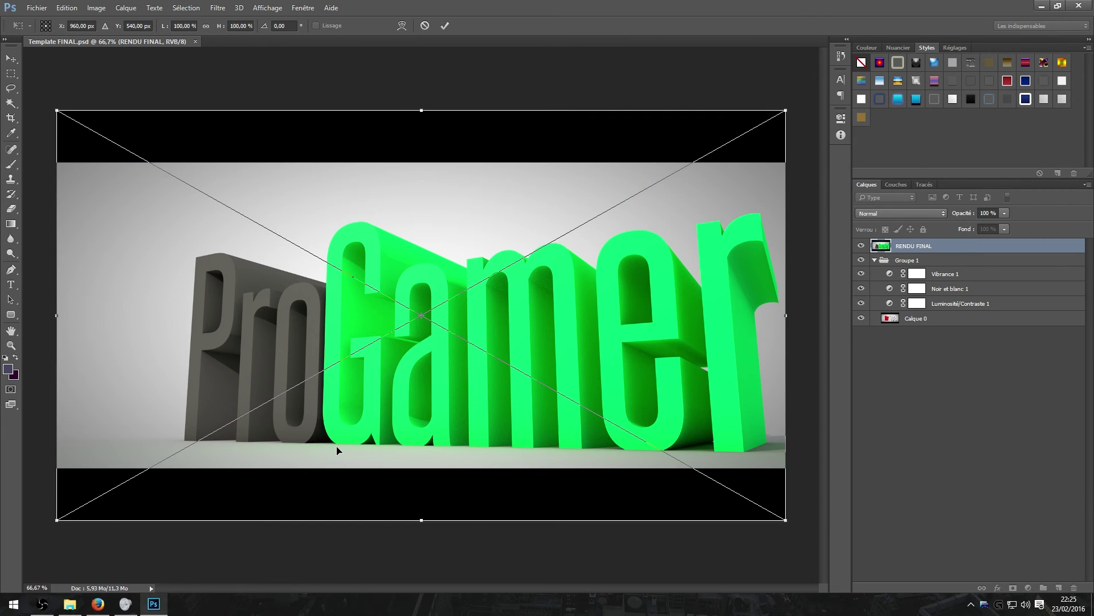
key("Return")
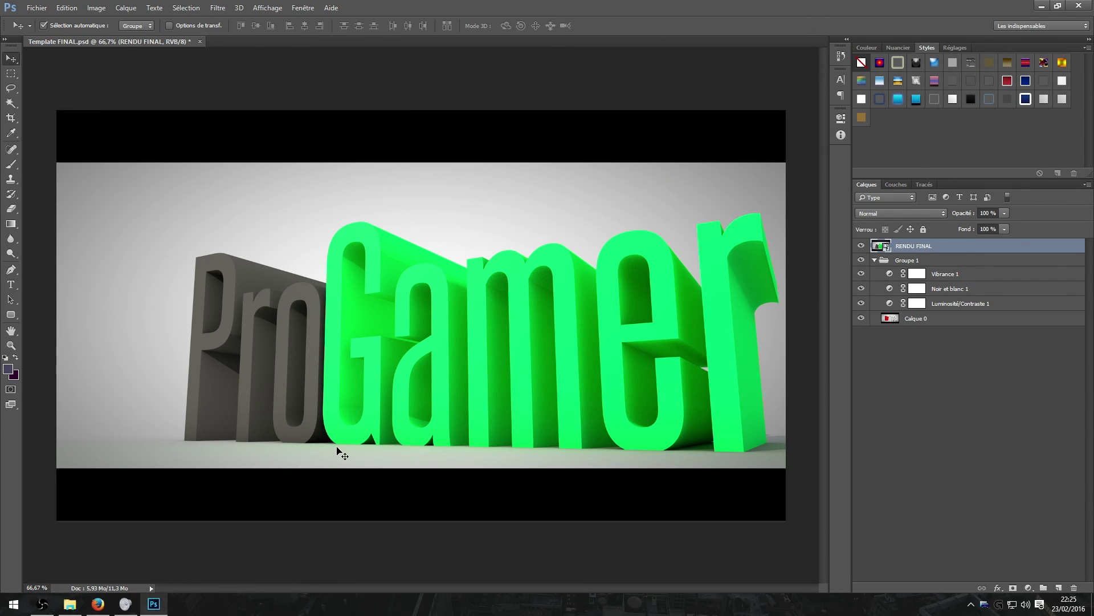
Step: Move the RENDU FINAL layer between Luminosité/Contraste 1 and Calque 0 inside Groupe 1, and select it
left_click_drag(939, 246, 945, 308)
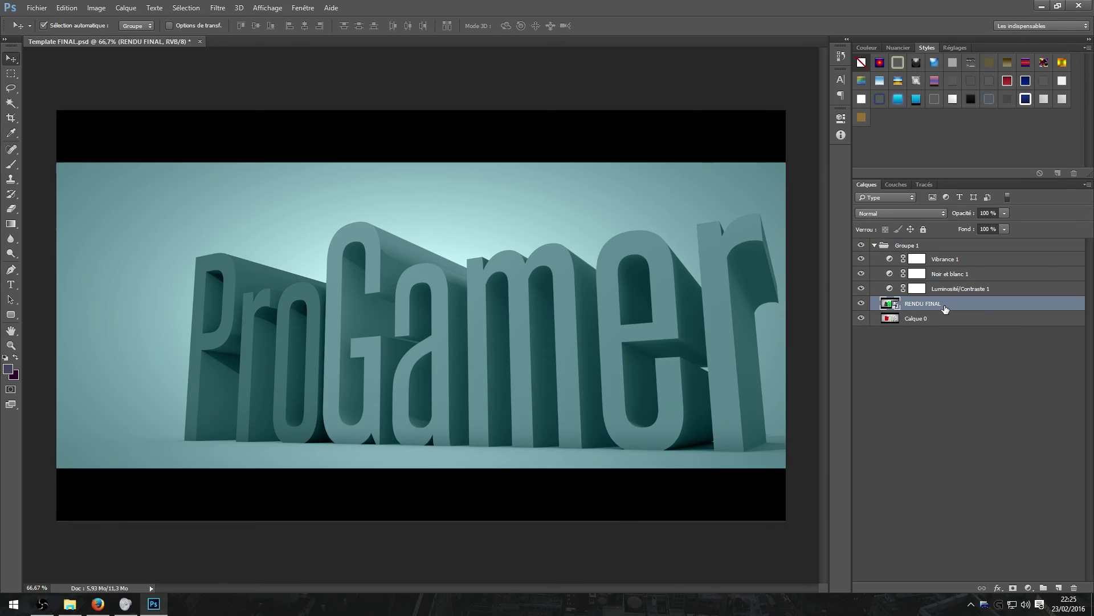
left_click(941, 340)
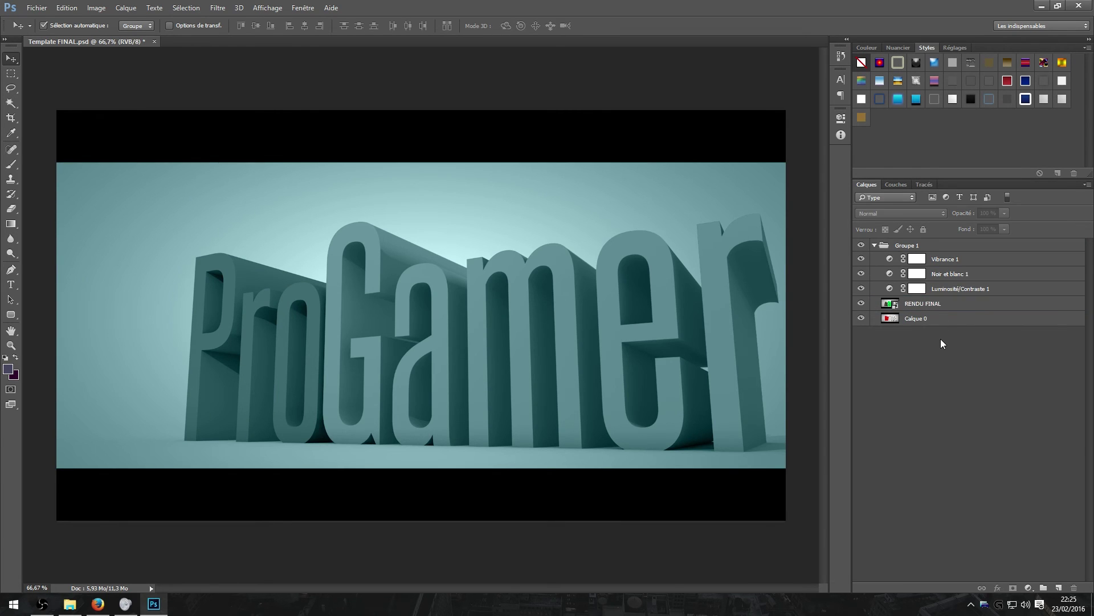
left_click(924, 300)
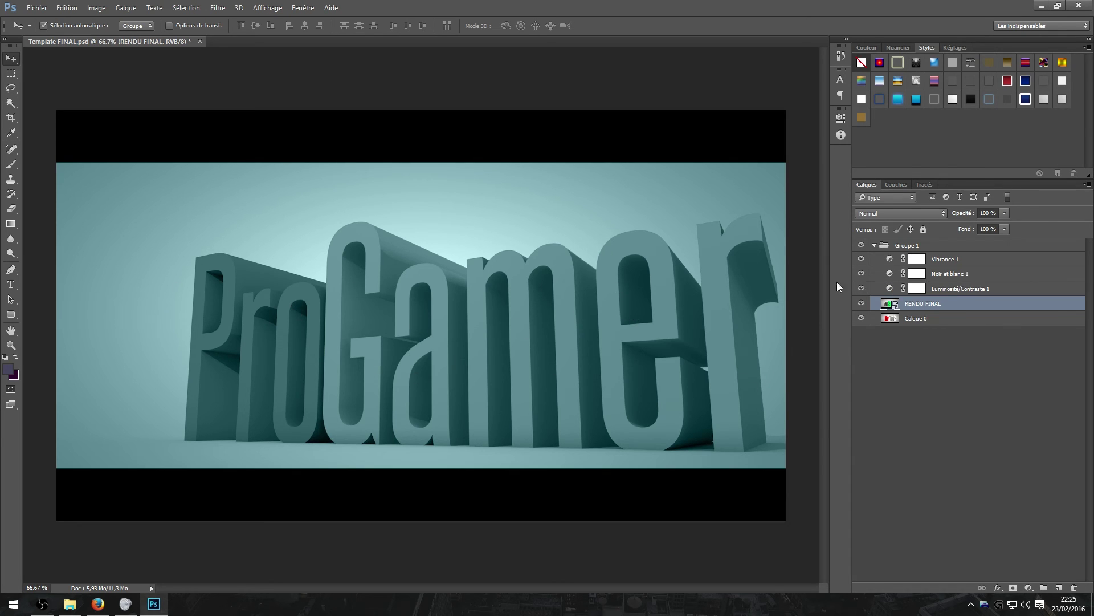
Step: Hide the Noir et blanc 1 adjustment, and switch Groupe 1 off and on to compare the image
left_click(861, 276)
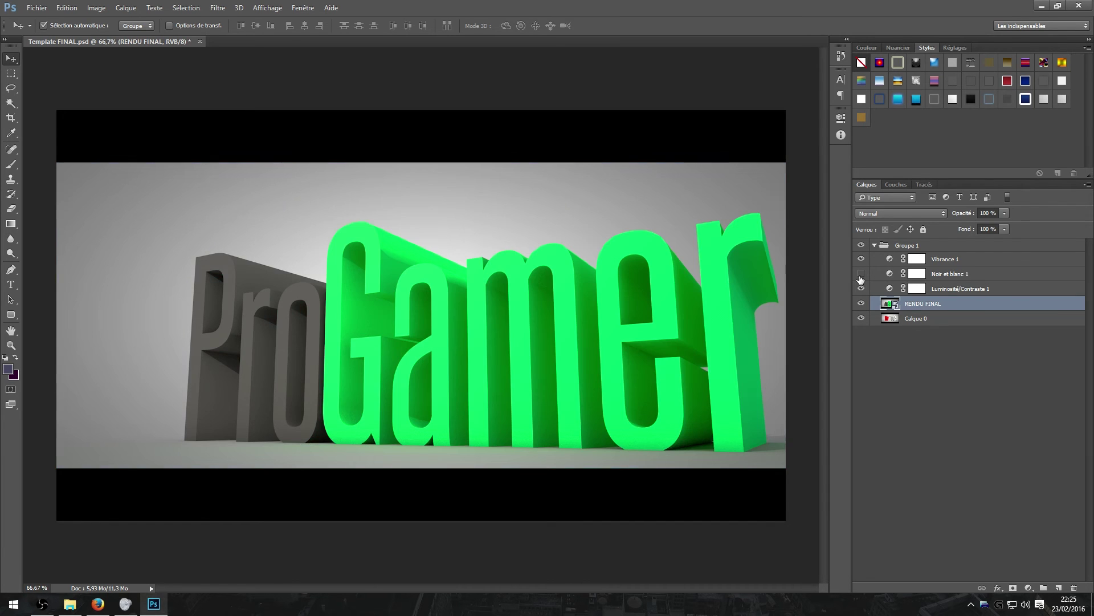
left_click(861, 246)
left_click(861, 246)
left_click(875, 246)
left_click(875, 246)
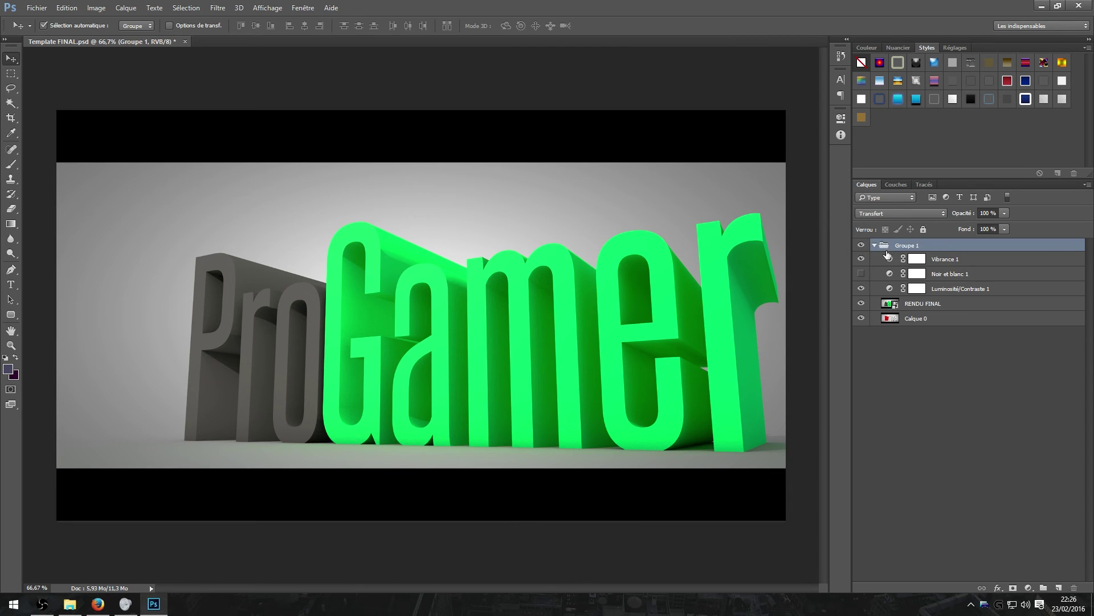
Step: Move the RENDU FINAL layer out of Groupe 1 to the bottom of the stack and delete Calque 0
left_click_drag(922, 308, 919, 347)
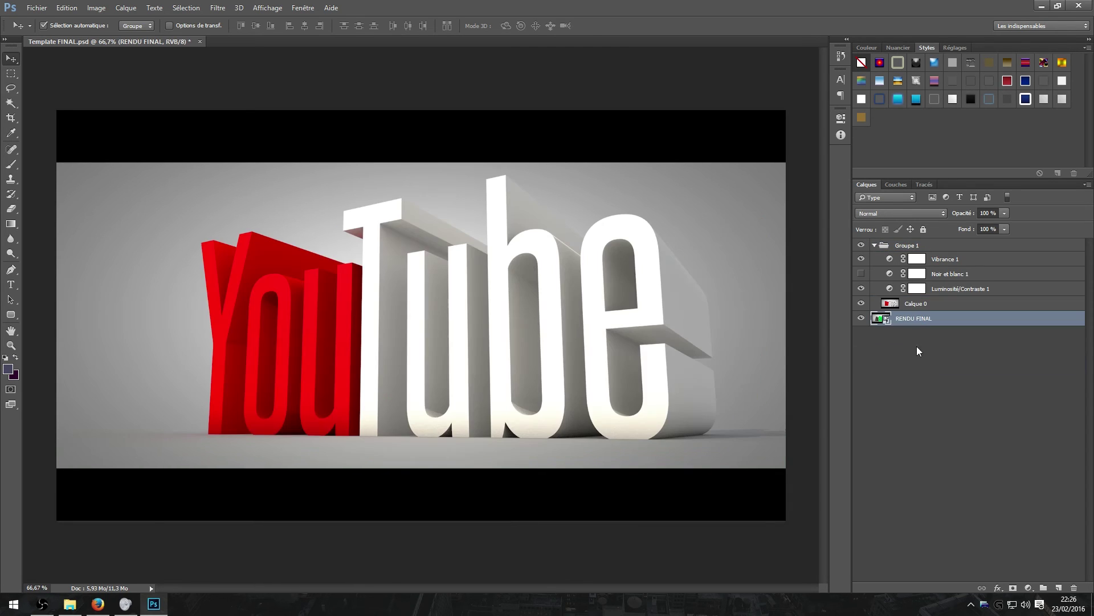
left_click(912, 305)
key("Delete")
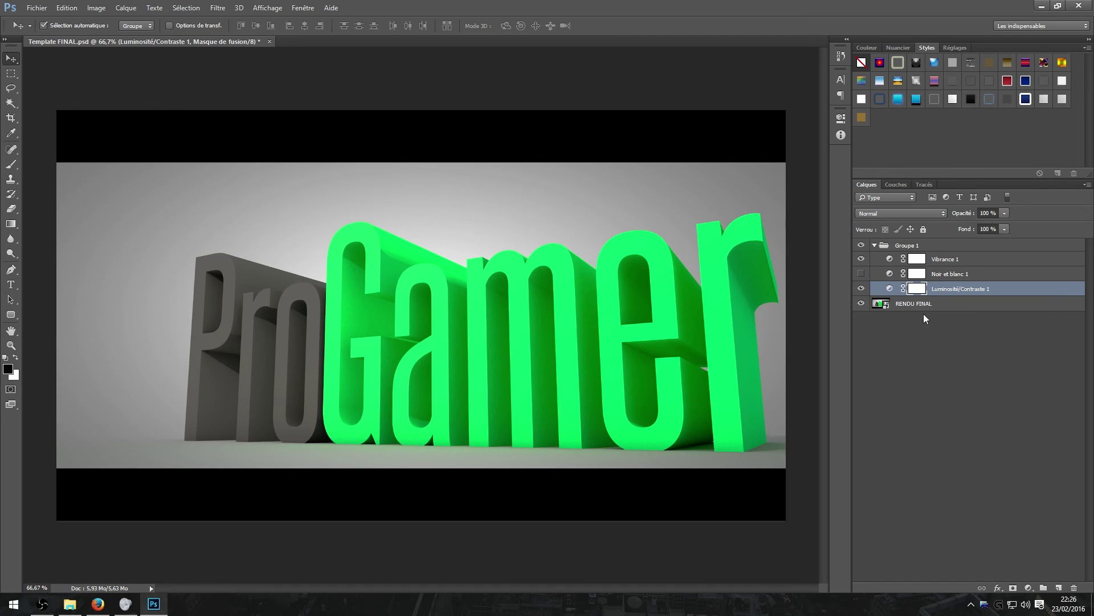
Step: Collapse Groupe 1 and compare the render with and without its adjustments by toggling the group's visibility
left_click(875, 245)
left_click(863, 245)
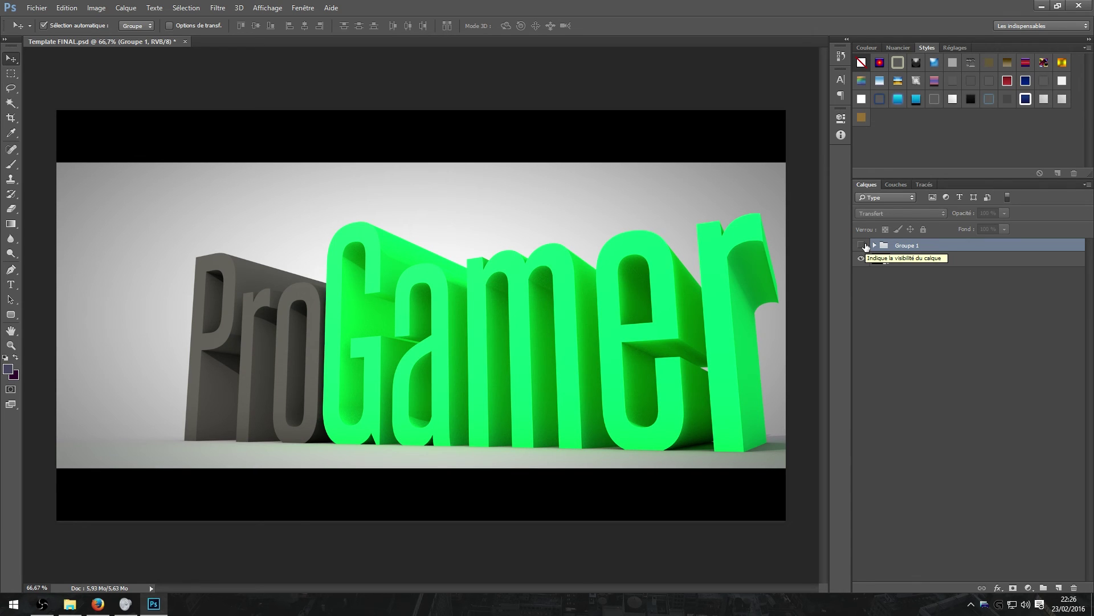
left_click(865, 244)
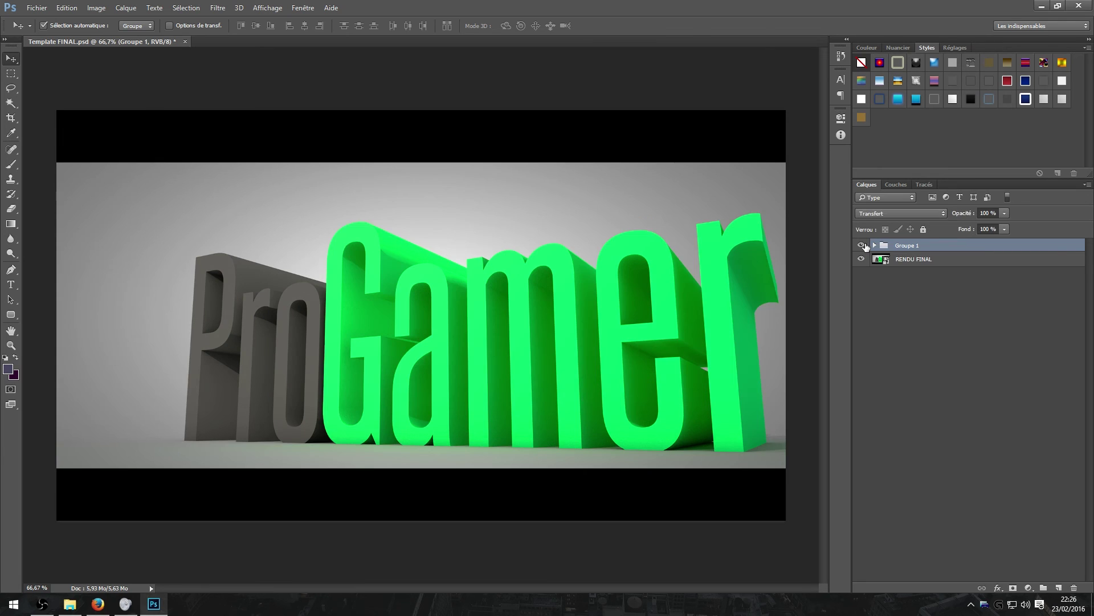
left_click(864, 244)
left_click(865, 244)
left_click(865, 245)
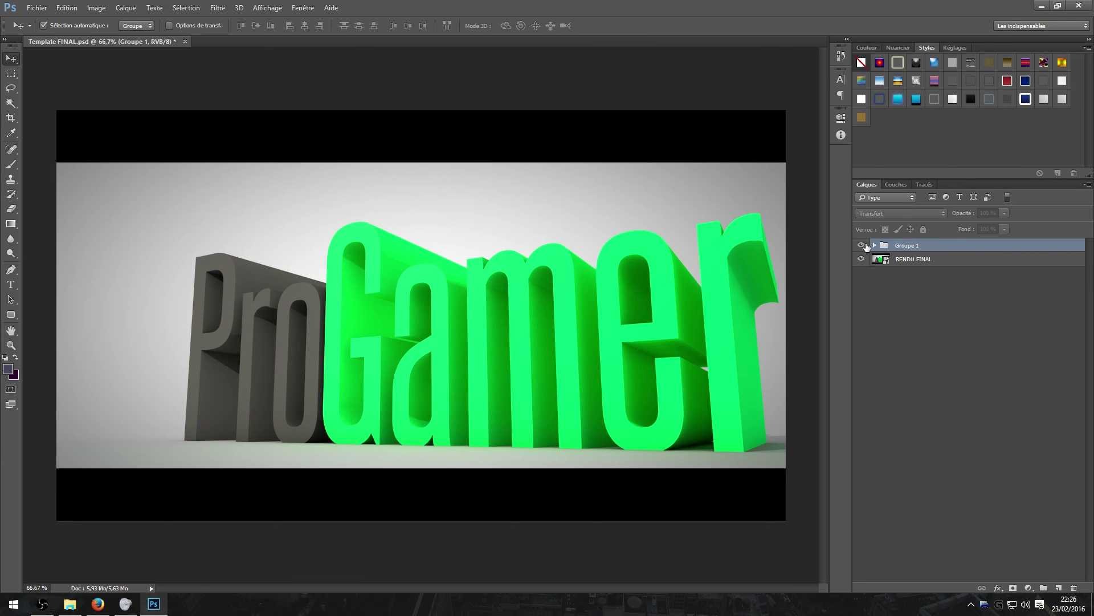
left_click(865, 245)
left_click(865, 245)
left_click(864, 245)
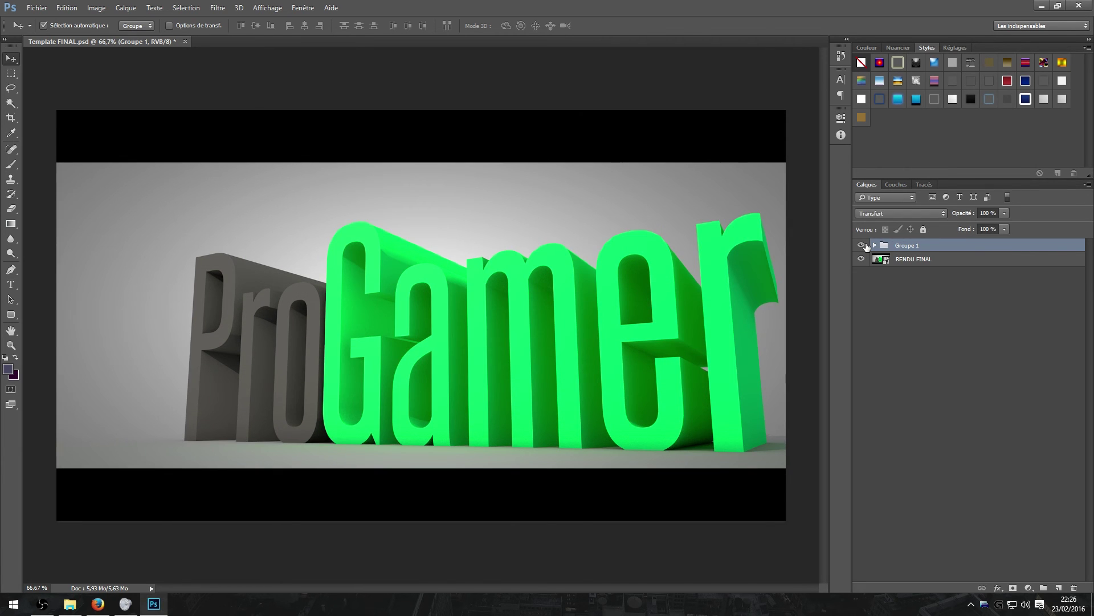
Step: Expand Groupe 1, show the Noir et blanc 1 adjustment and open its properties
left_click(875, 245)
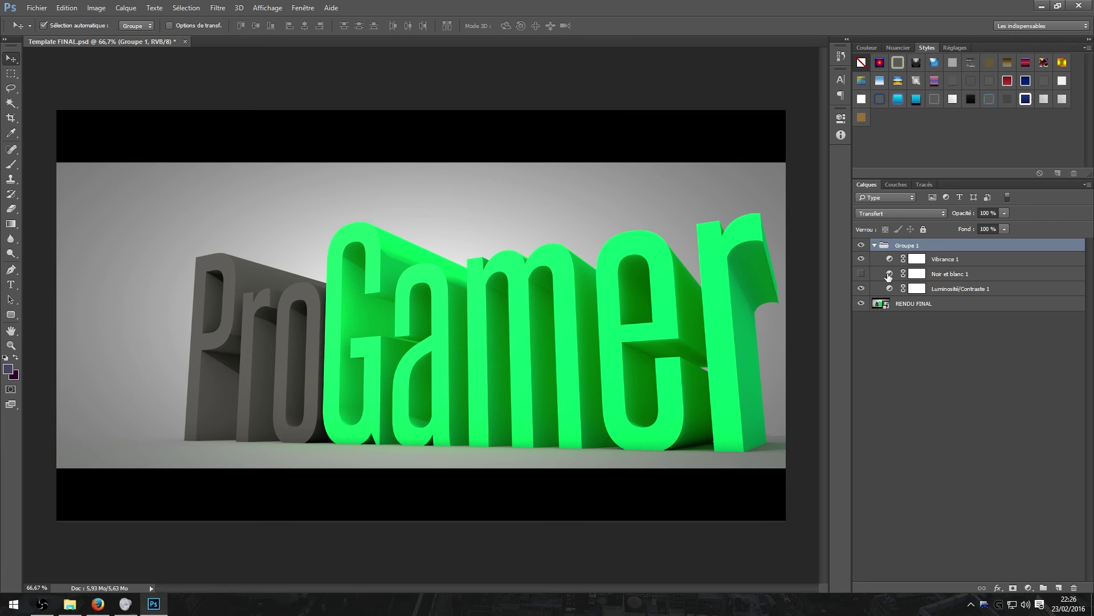
left_click(861, 273)
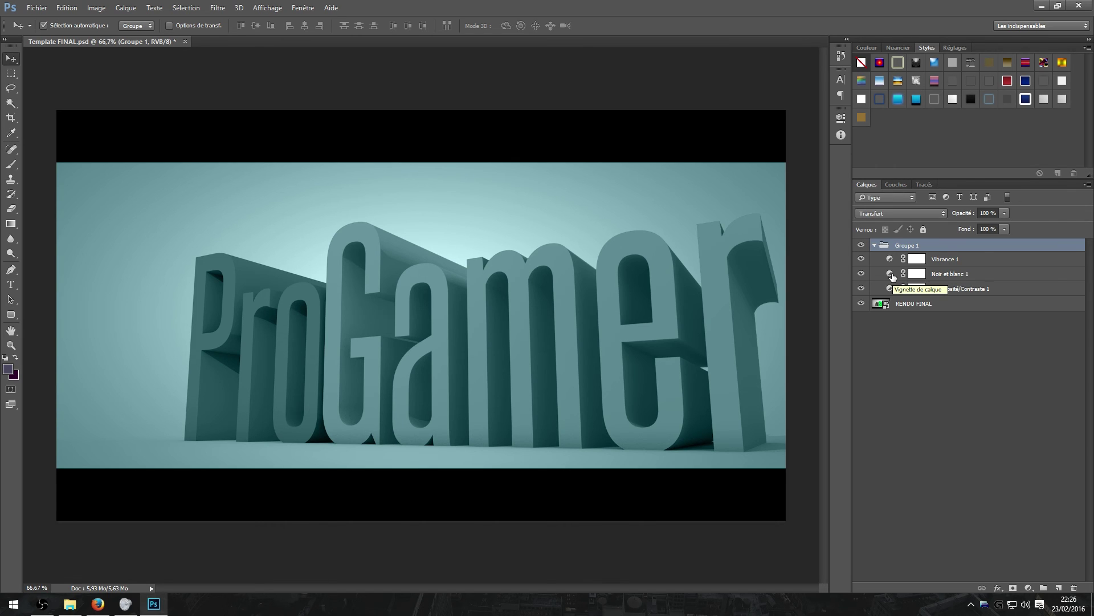
double_click(889, 275)
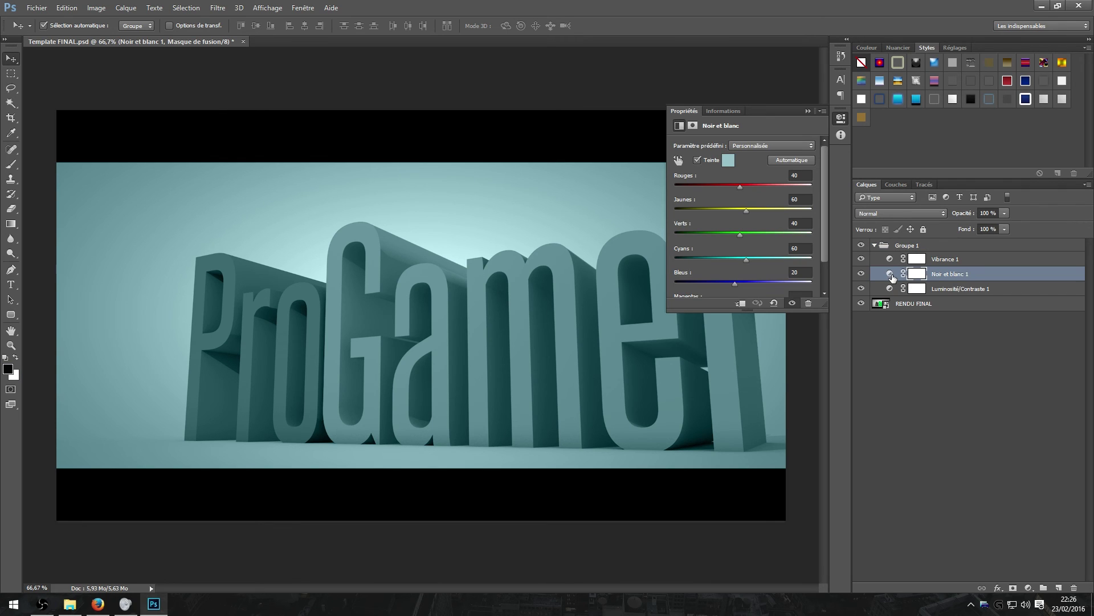
Step: Change the tint hue of the Noir et blanc 1 adjustment to green at 140°
left_click(729, 161)
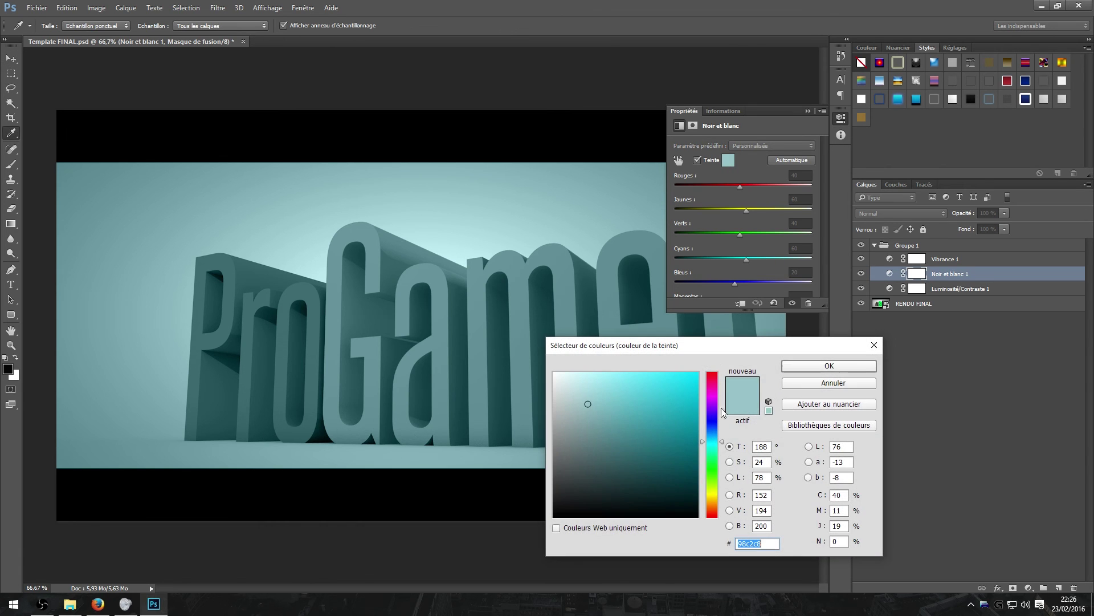
left_click(714, 472)
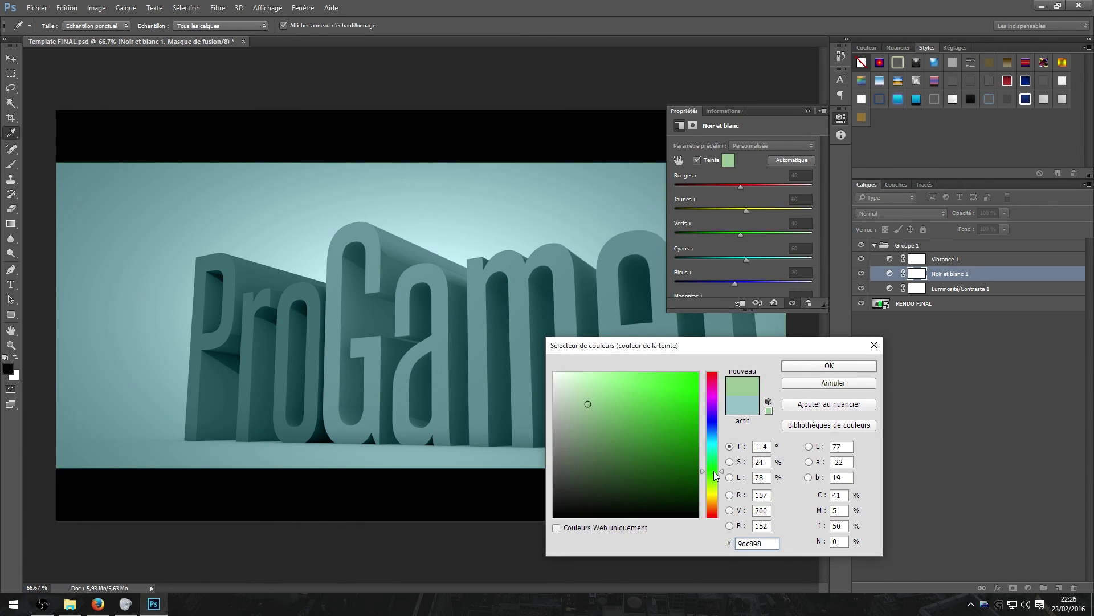
left_click(711, 460)
Step: Try several shades of the green tint, settle on a medium green around #62c182, and close the adjustment's properties
left_click_drag(694, 443, 699, 376)
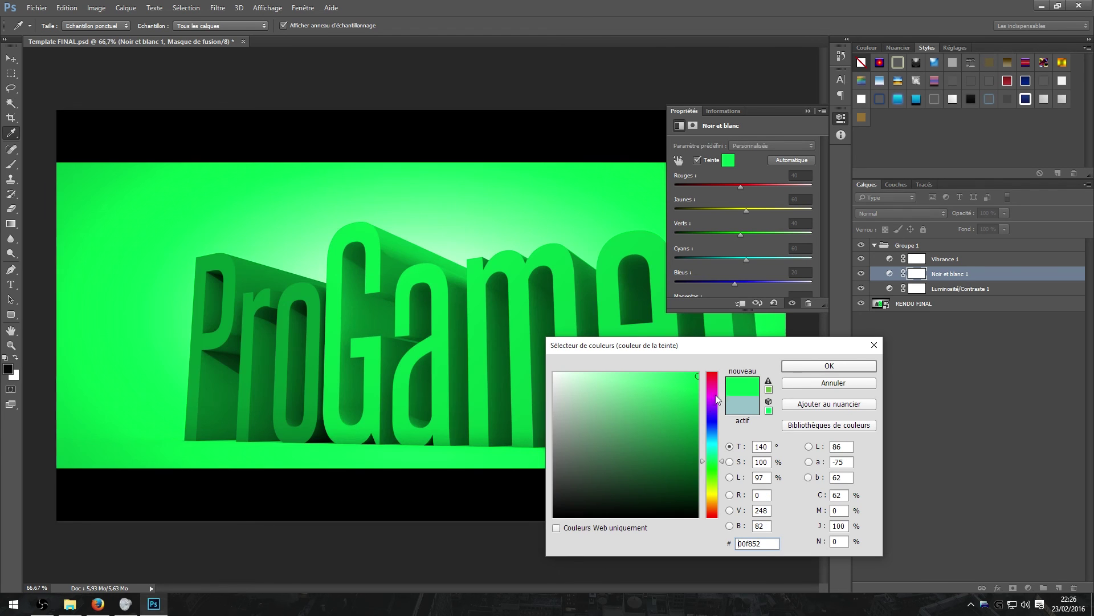
left_click(655, 427)
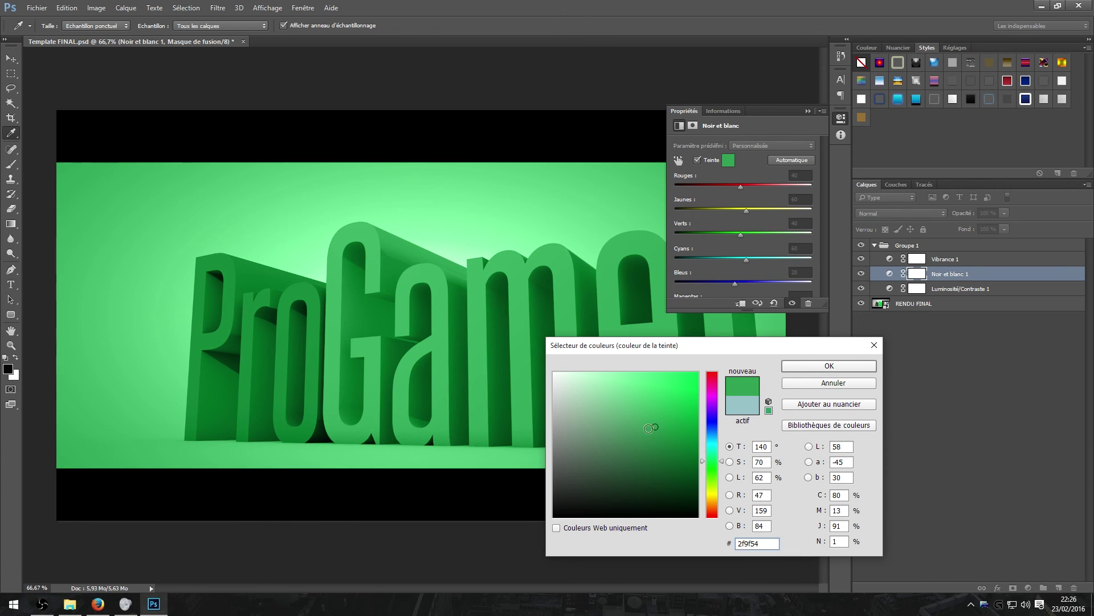
left_click(627, 420)
left_click(615, 426)
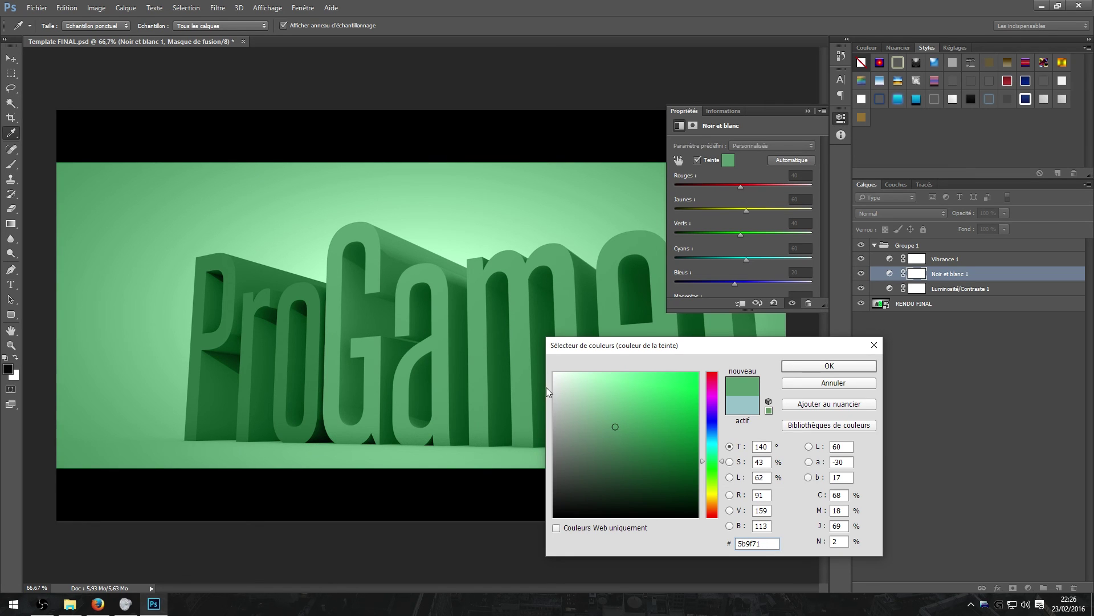
left_click(605, 411)
mouse_move(605, 411)
left_mouse_down()
mouse_move(599, 431)
mouse_move(703, 530)
mouse_move(777, 402)
mouse_move(794, 396)
left_mouse_up()
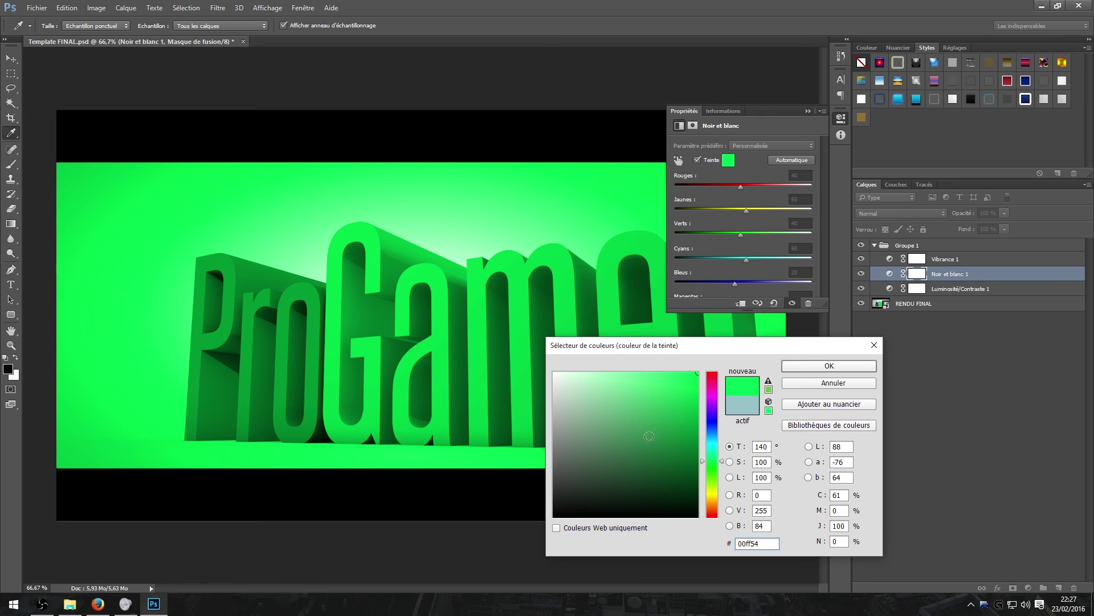
left_click(560, 381)
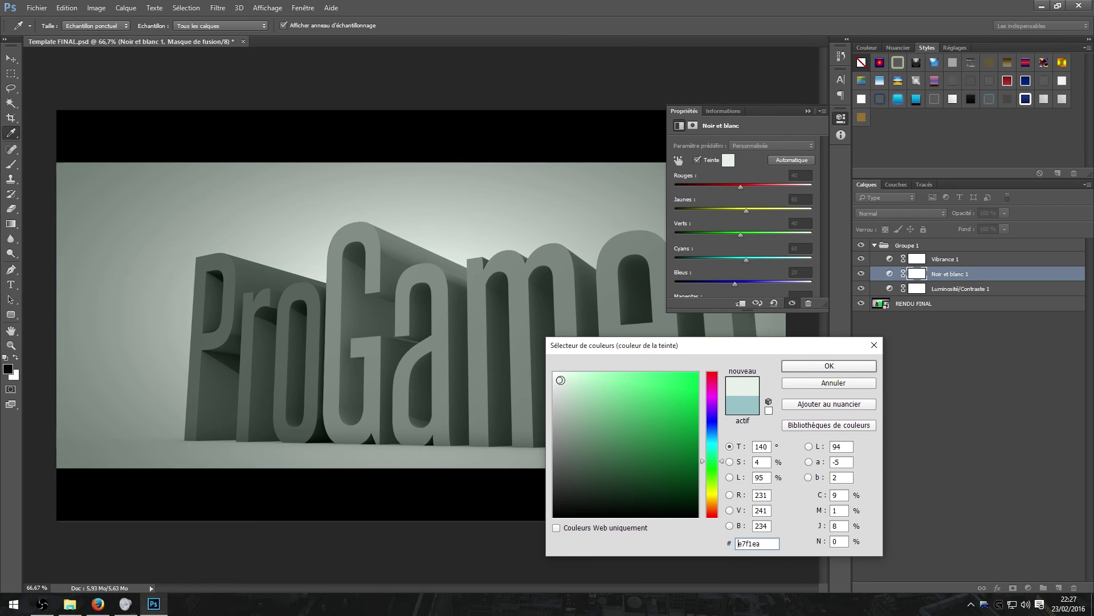
left_click(619, 419)
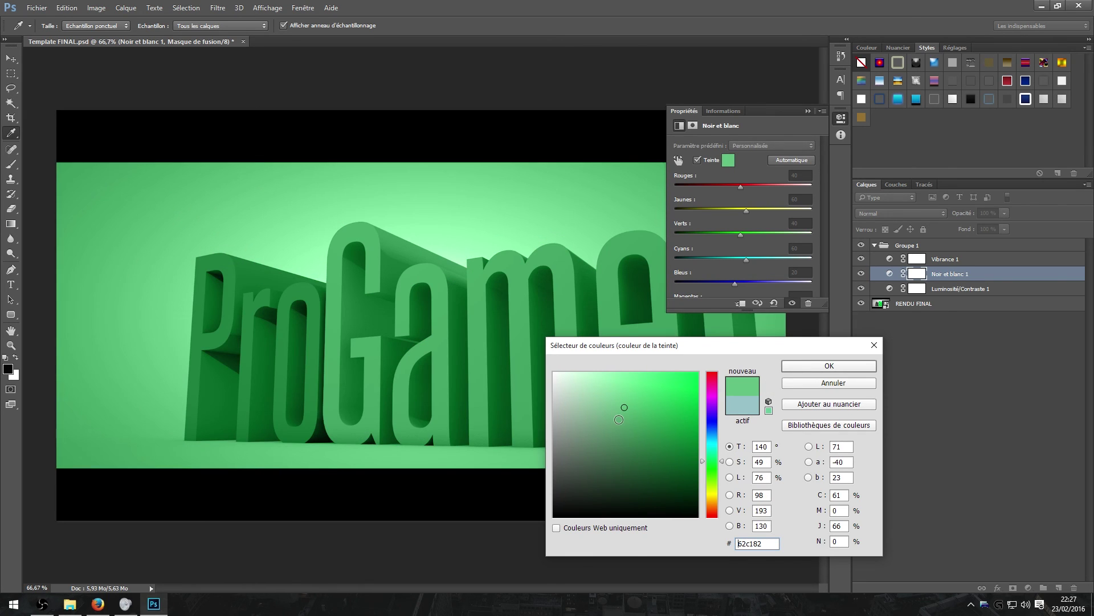
left_click(845, 367)
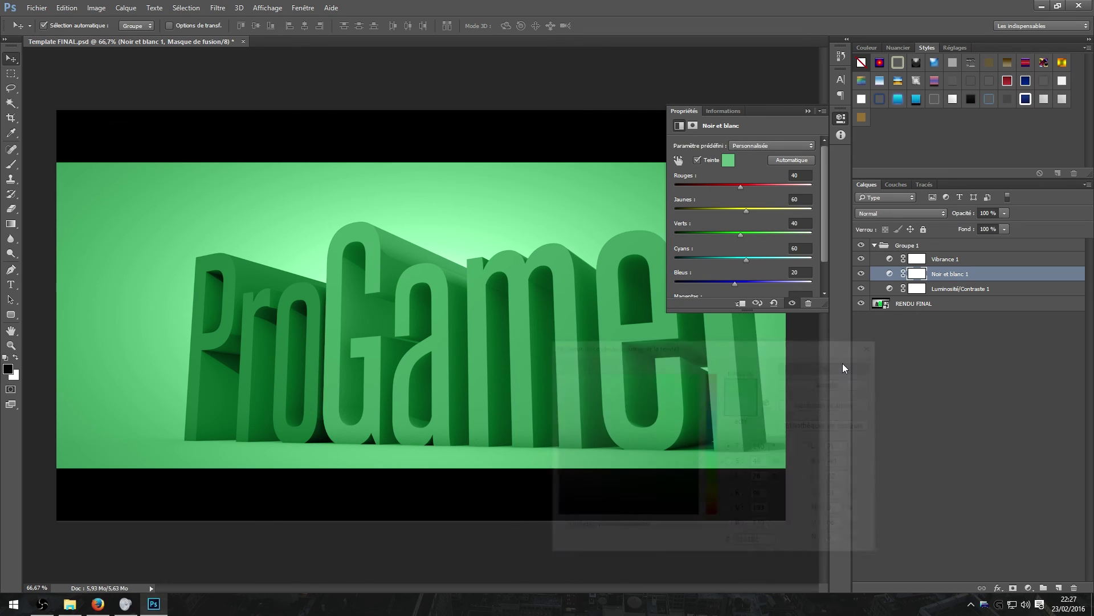
left_click(840, 118)
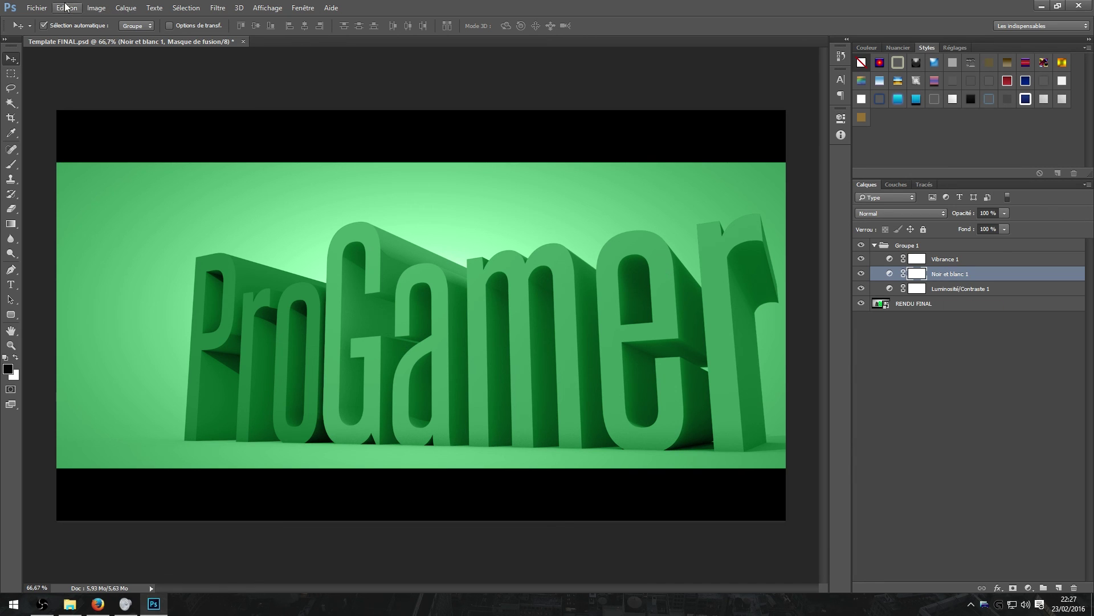
Step: Save the image in the DOWNLOAD folder as a JPEG named LOGO TROP SWAG
left_click(36, 7)
left_click(74, 133)
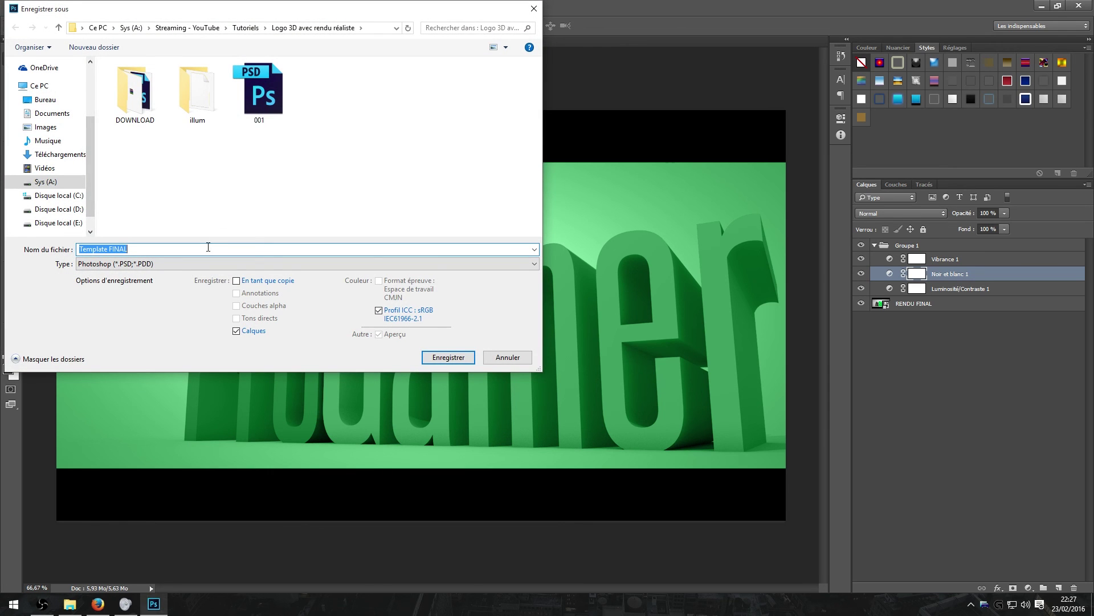
double_click(160, 104)
left_click(166, 250)
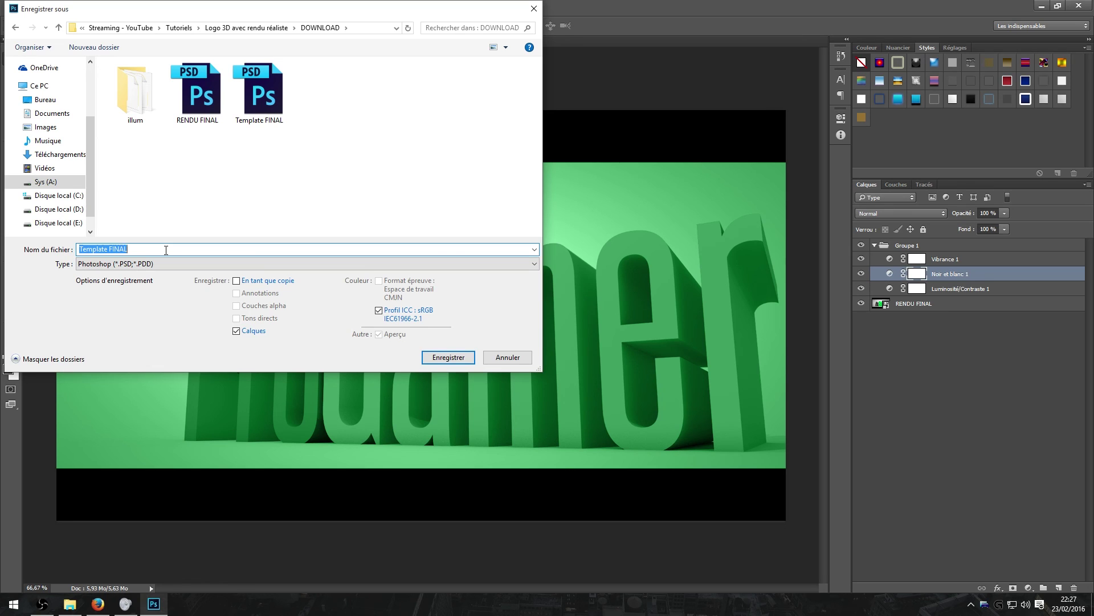
type("LOGO TROP SWAG")
left_click(181, 263)
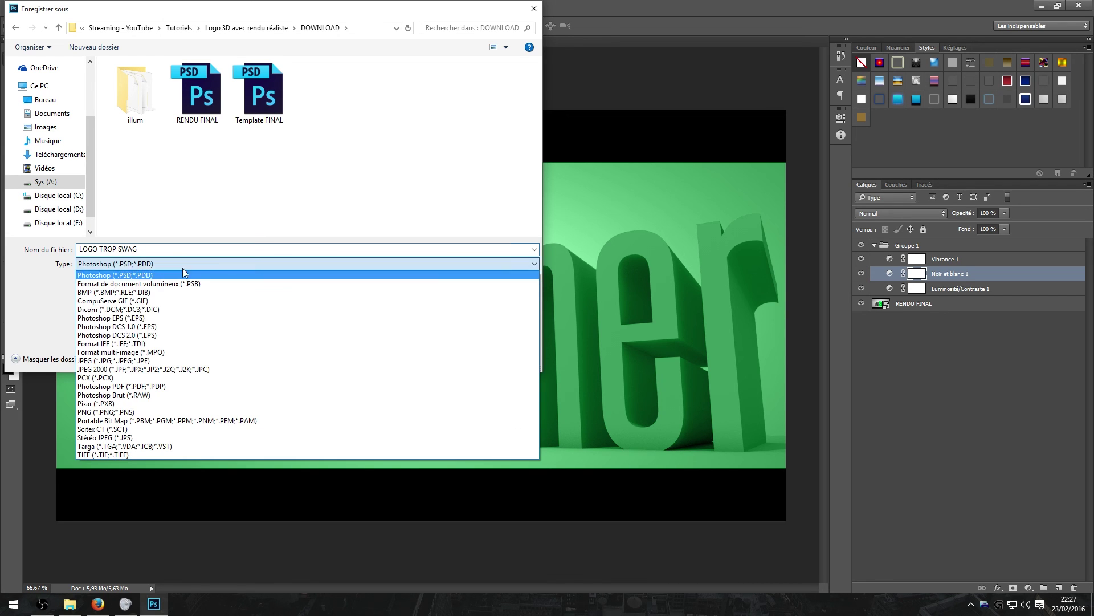
left_click(156, 361)
left_click(443, 360)
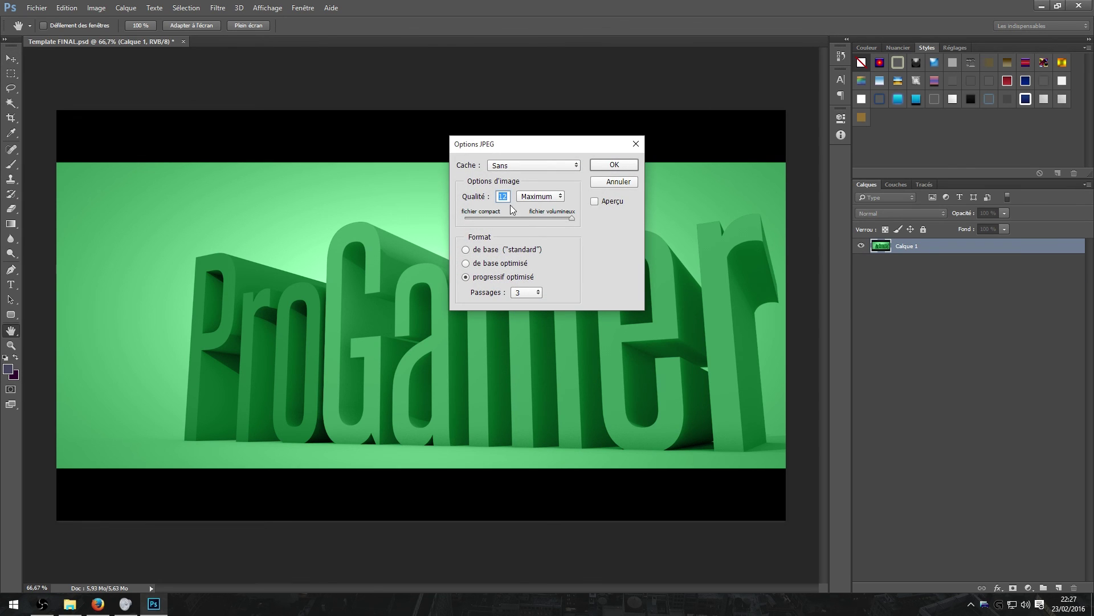
Step: Choose the number of passes for the progressive JPEG and accept the JPEG options to finish the export
left_click(609, 166)
left_click(522, 293)
left_click(525, 320)
left_click(618, 165)
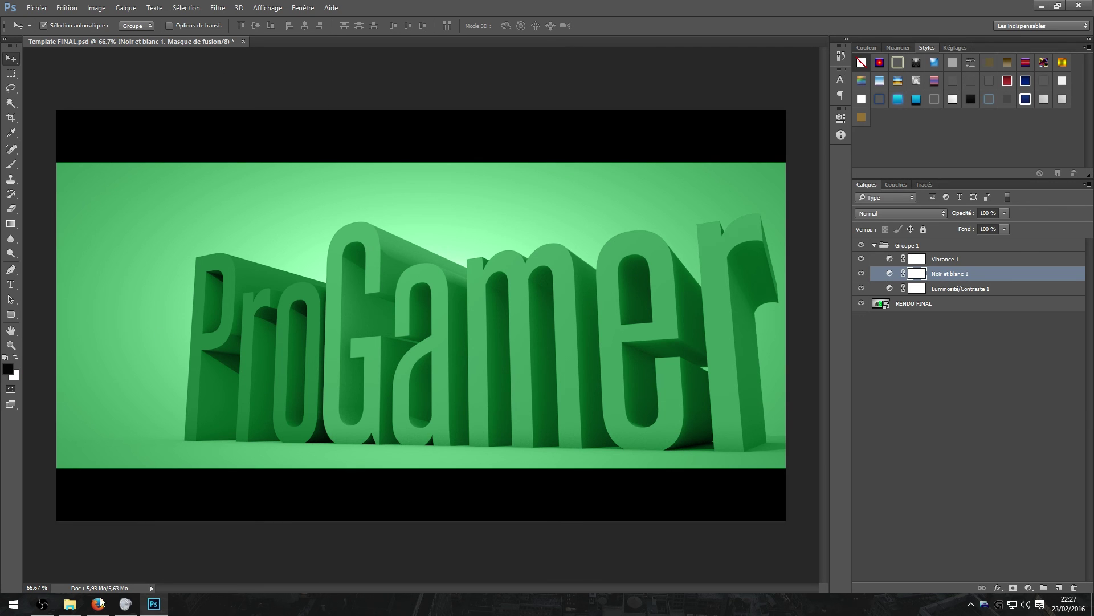
Step: Switch to File Explorer, open the exported LOGO TROP SWAG image to check it, and close the viewer
left_click(73, 605)
left_click(355, 109)
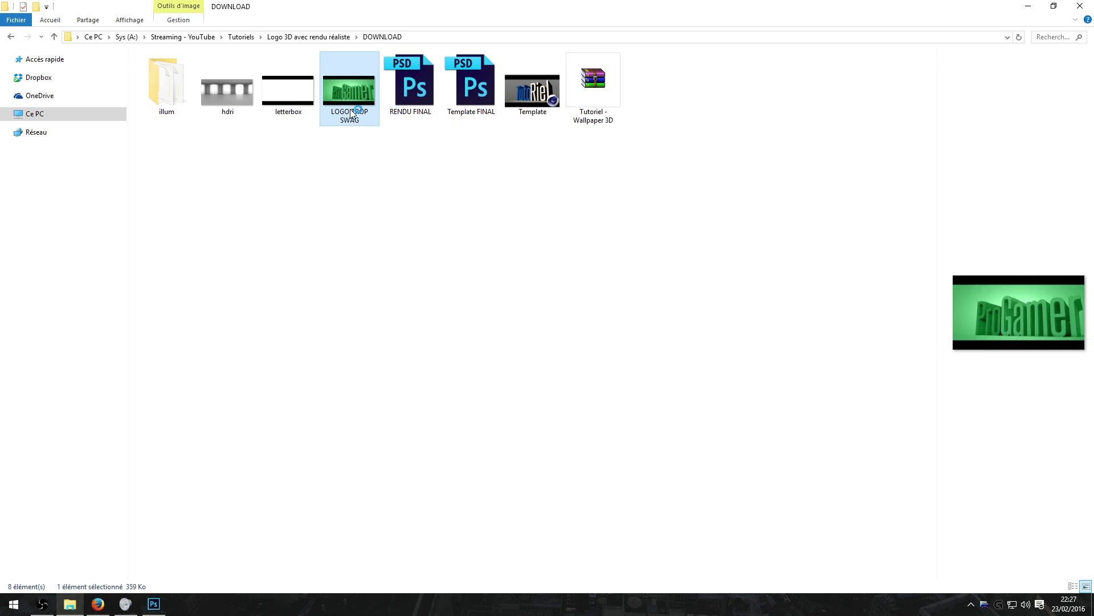
key("Return")
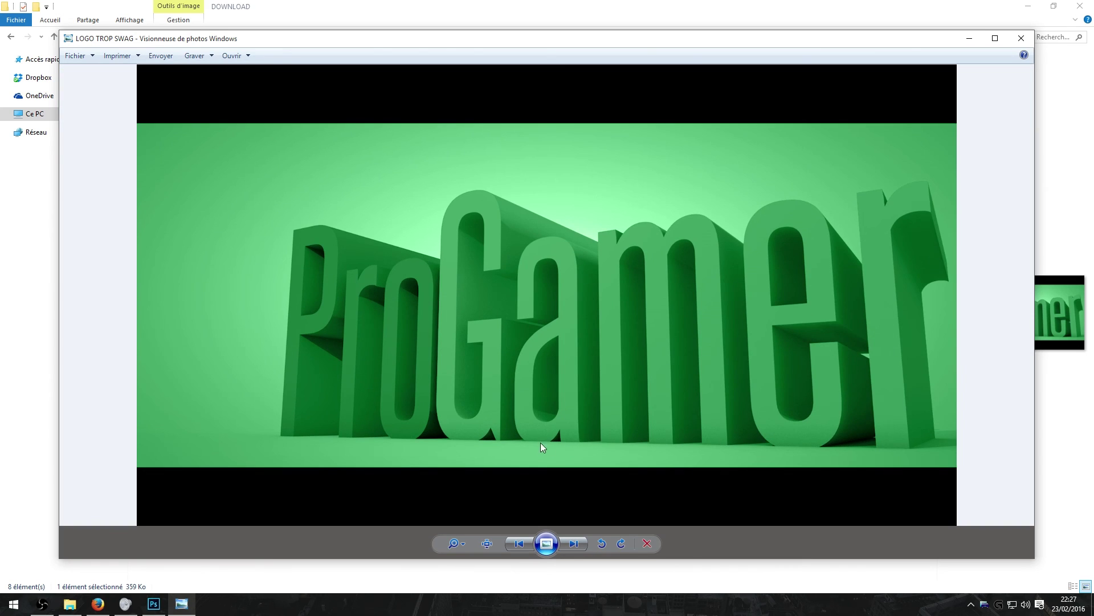
left_click(1021, 38)
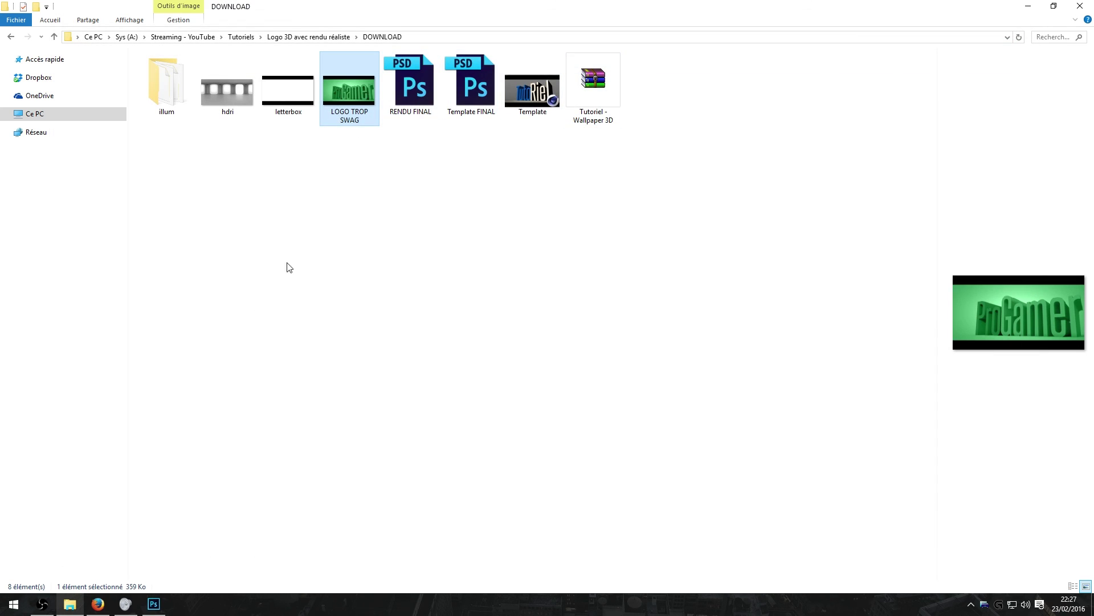